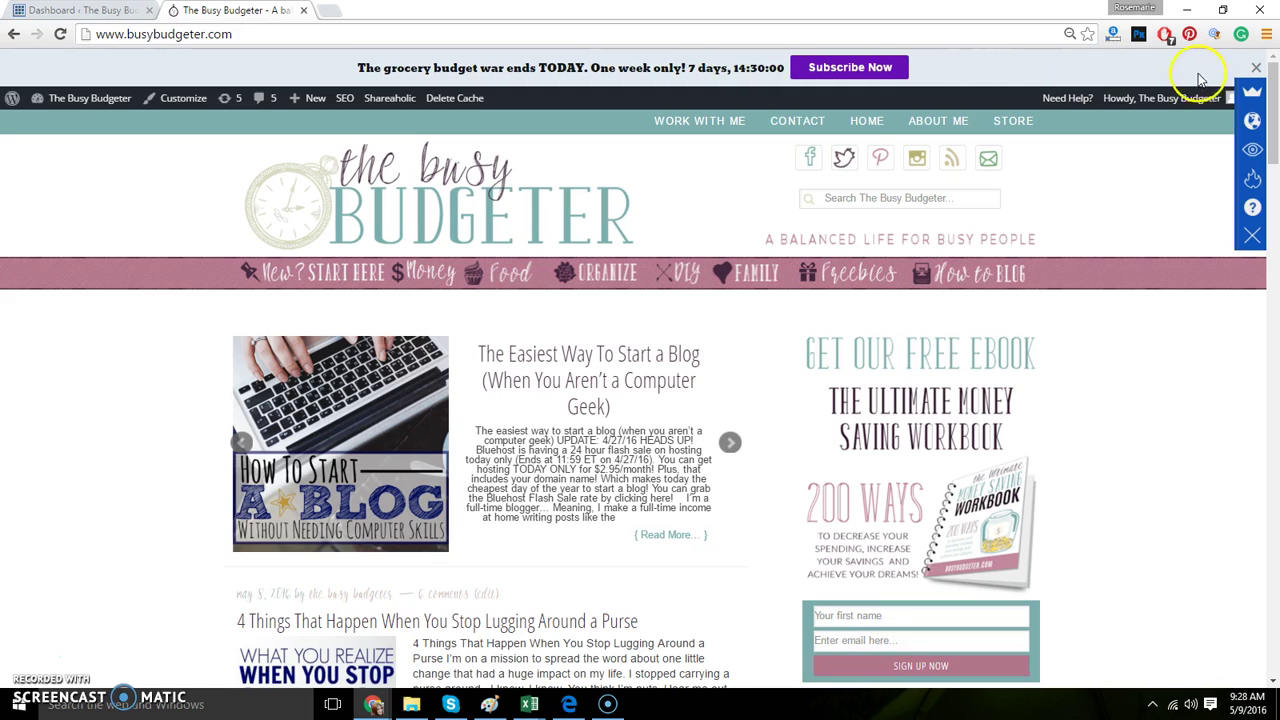
- Open the Sumo apps home panel with the crown icon in the Sumo sidebar
left_click(1257, 92)
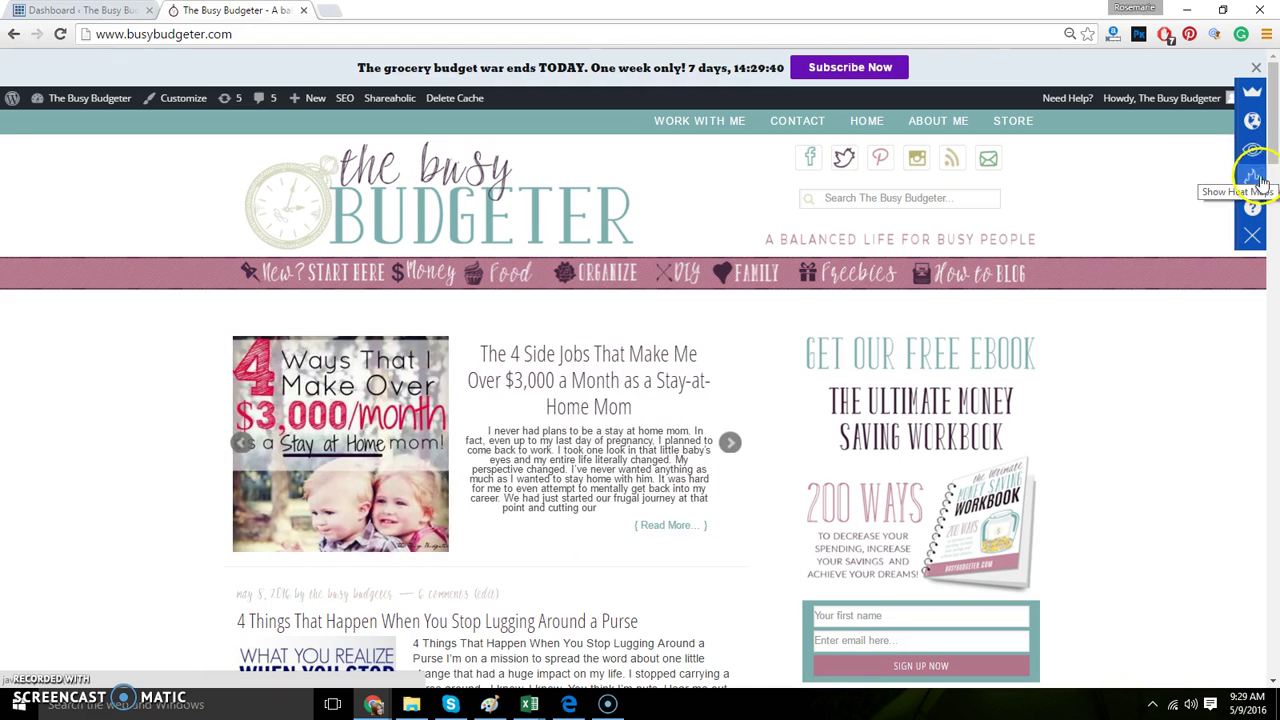
left_click(1253, 97)
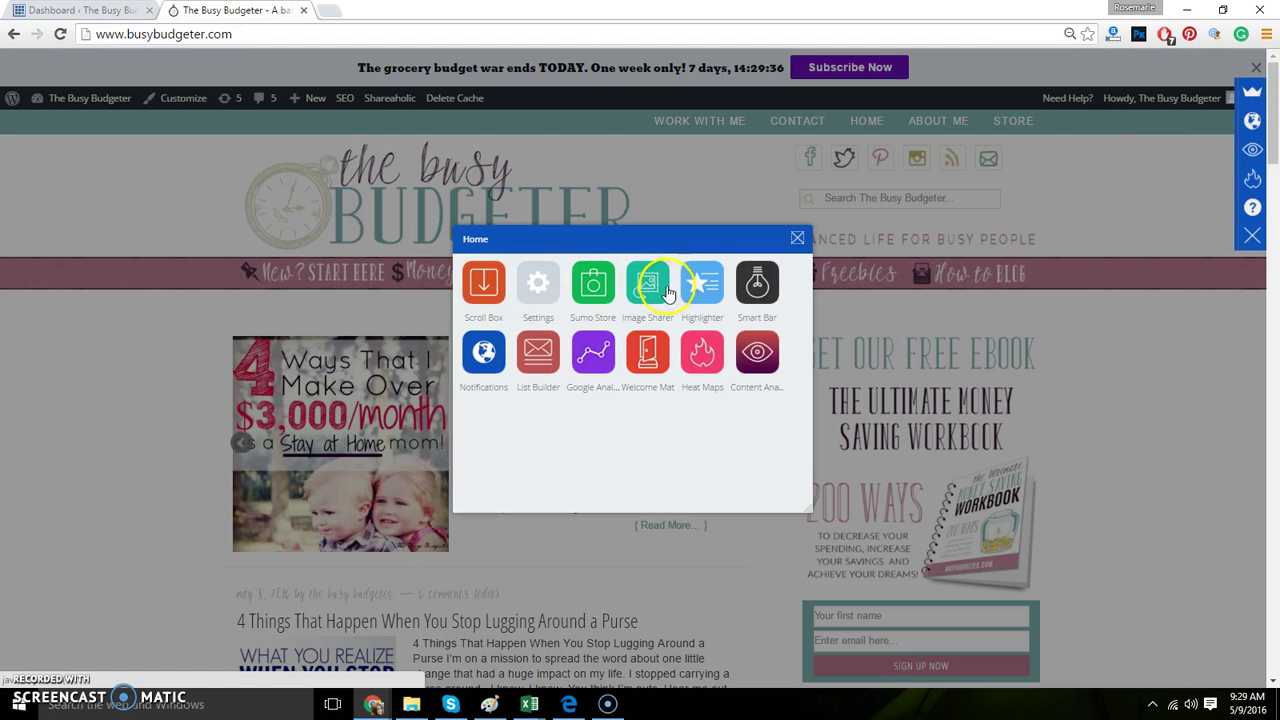
- Open Smart Bar, review its General stats, then view Campaign #1's Bars & A/B Tests comparison
left_click(757, 285)
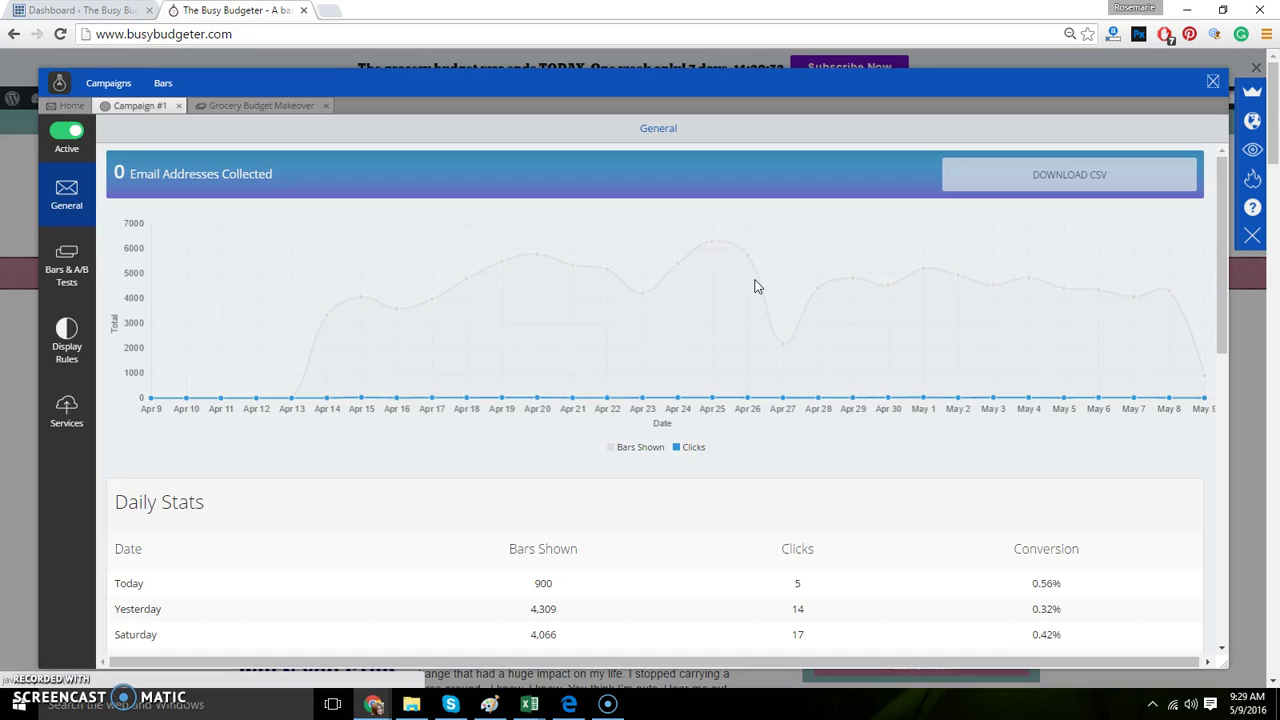
mouse_move(764, 281)
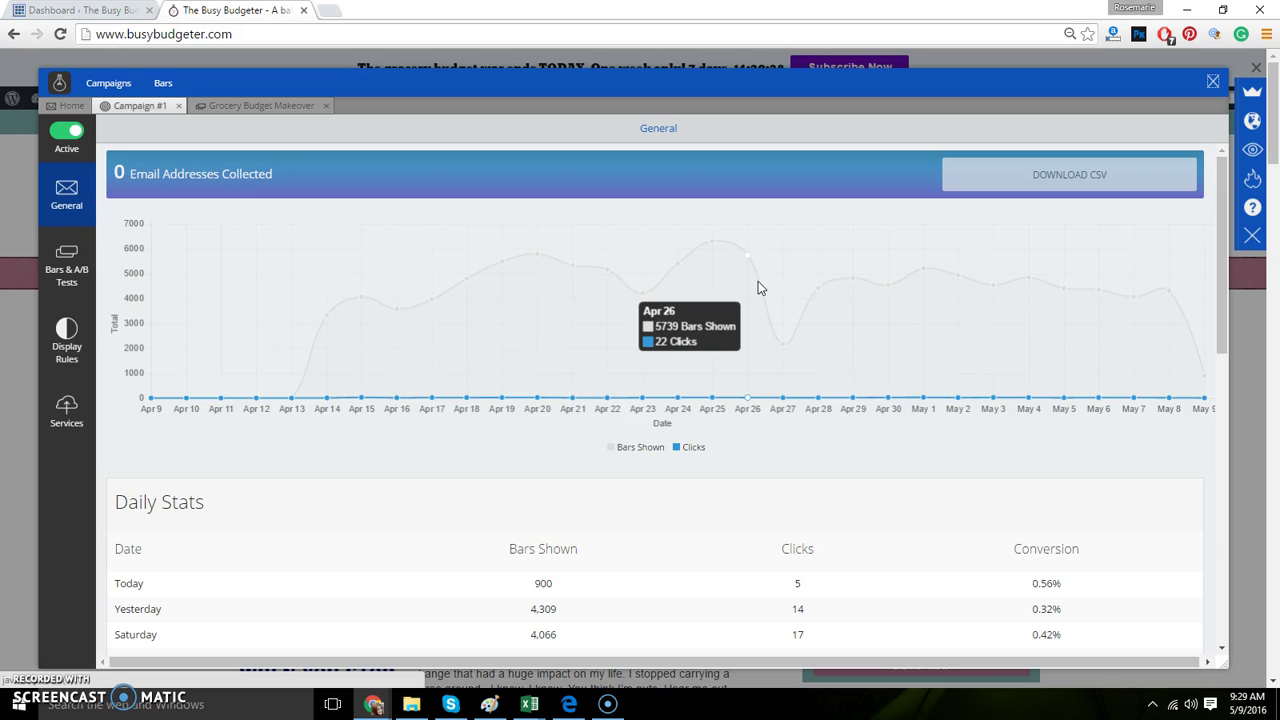
scroll(471, 443, "down", 2)
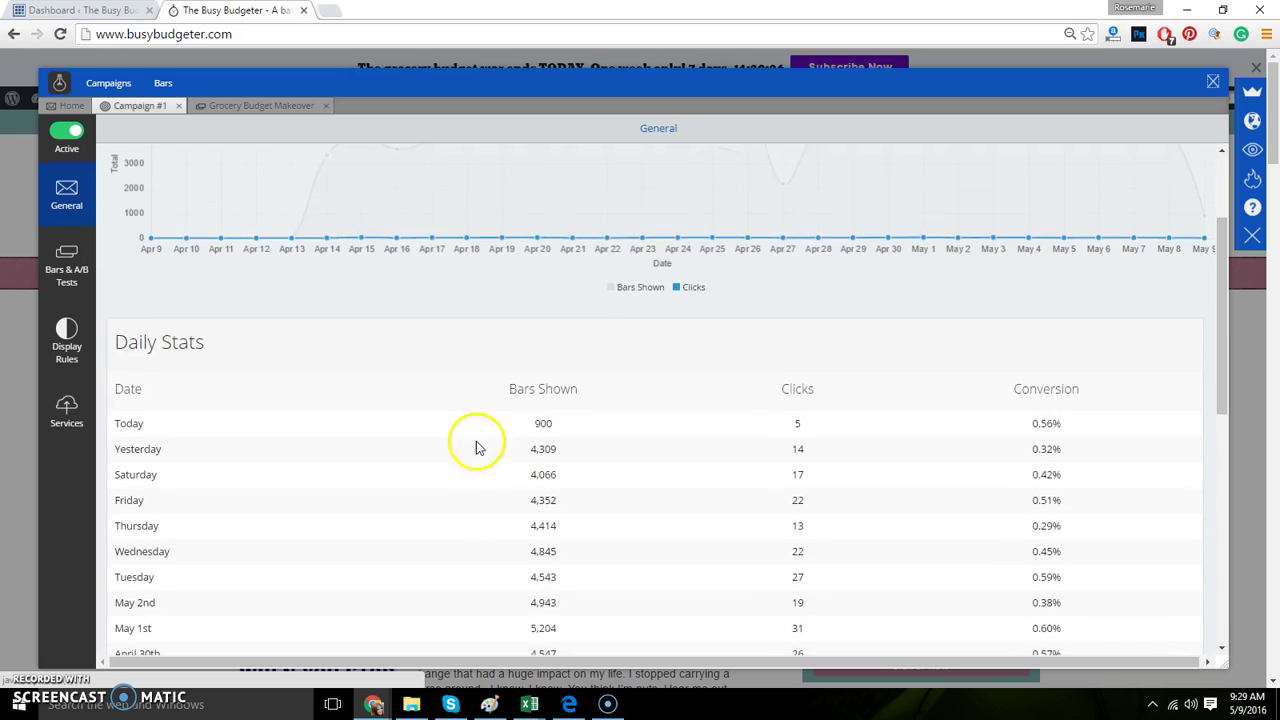
left_click(64, 272)
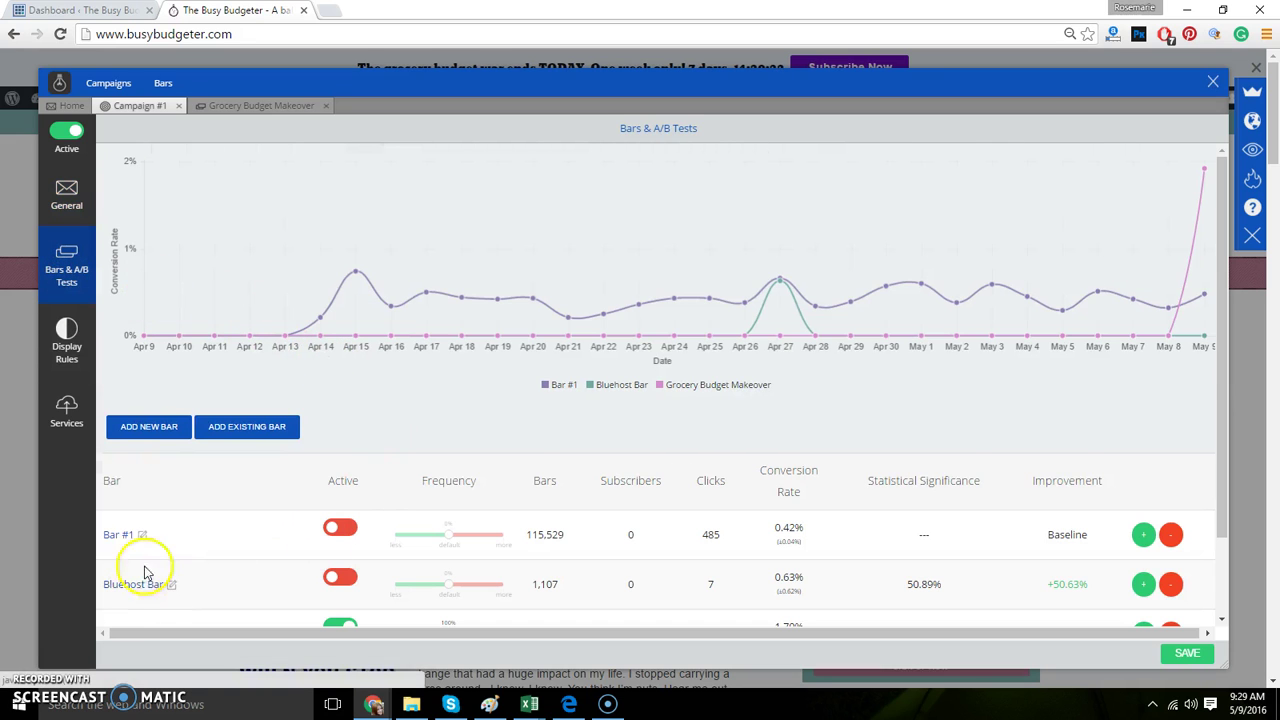
scroll(305, 562, "down", 1)
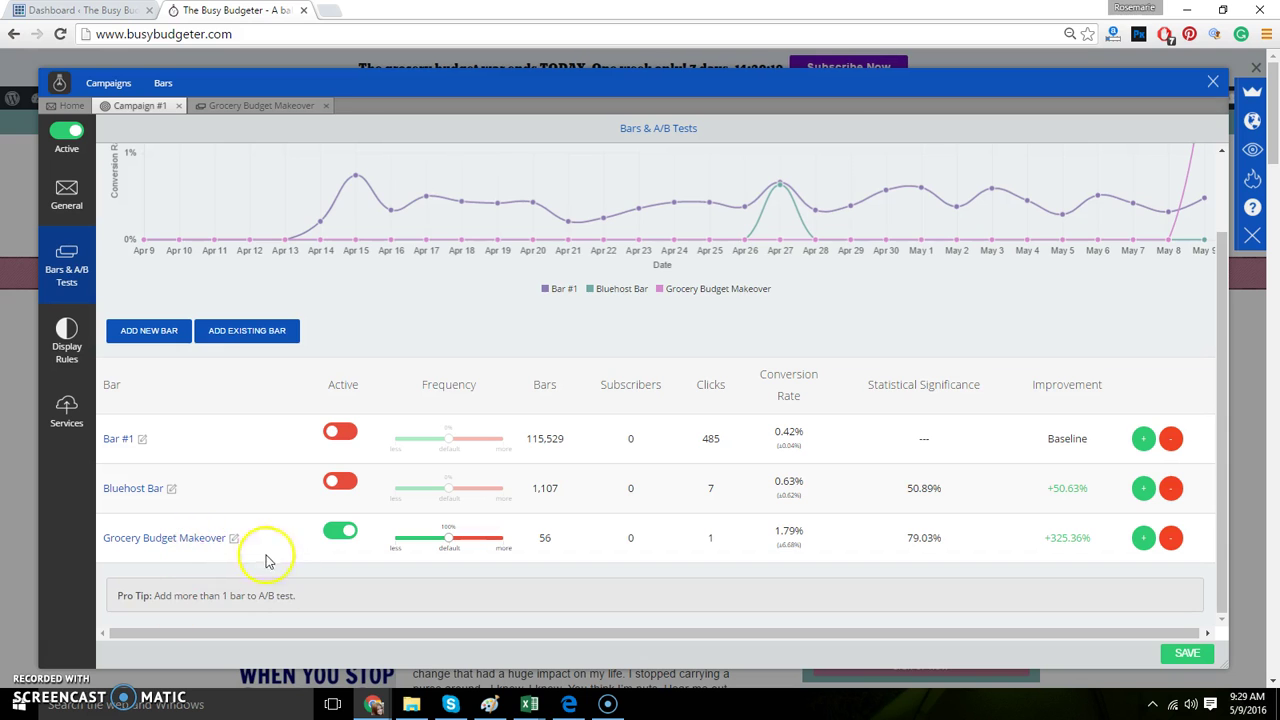
- Add a new bar, rename it 'Grocery Budget Makeover #2', and open its Design editor
left_click(143, 338)
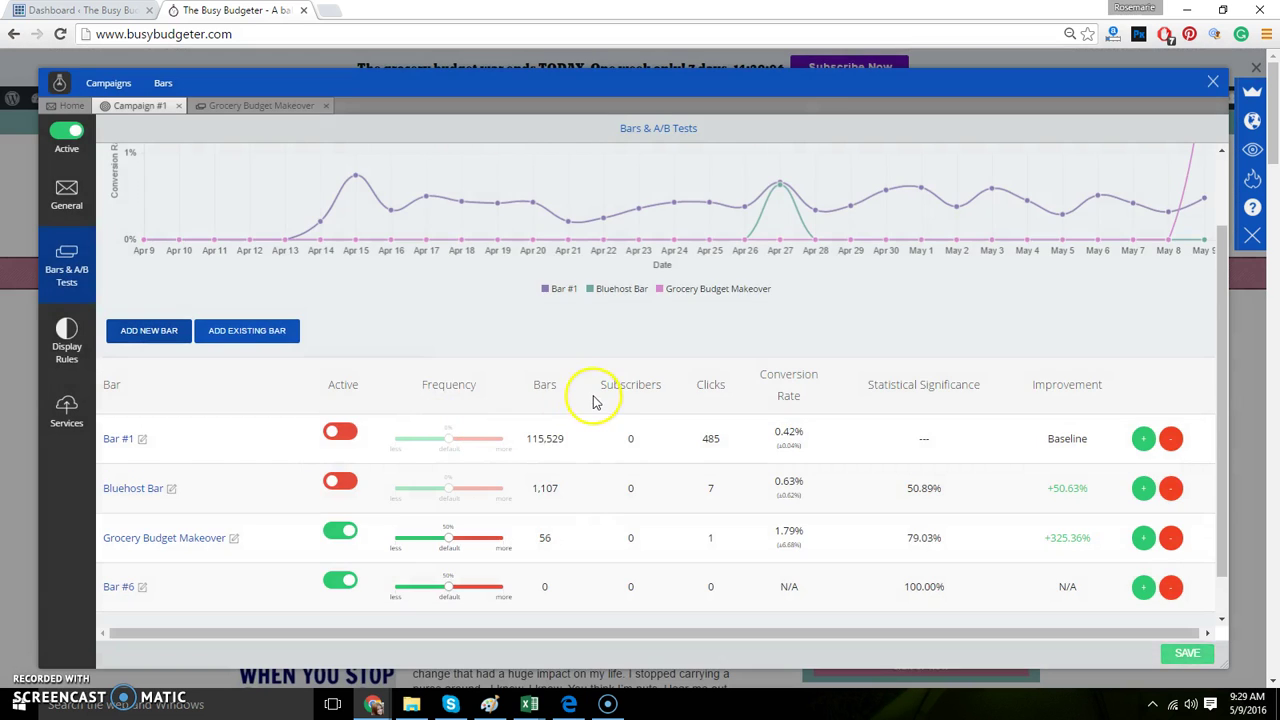
left_click(142, 587)
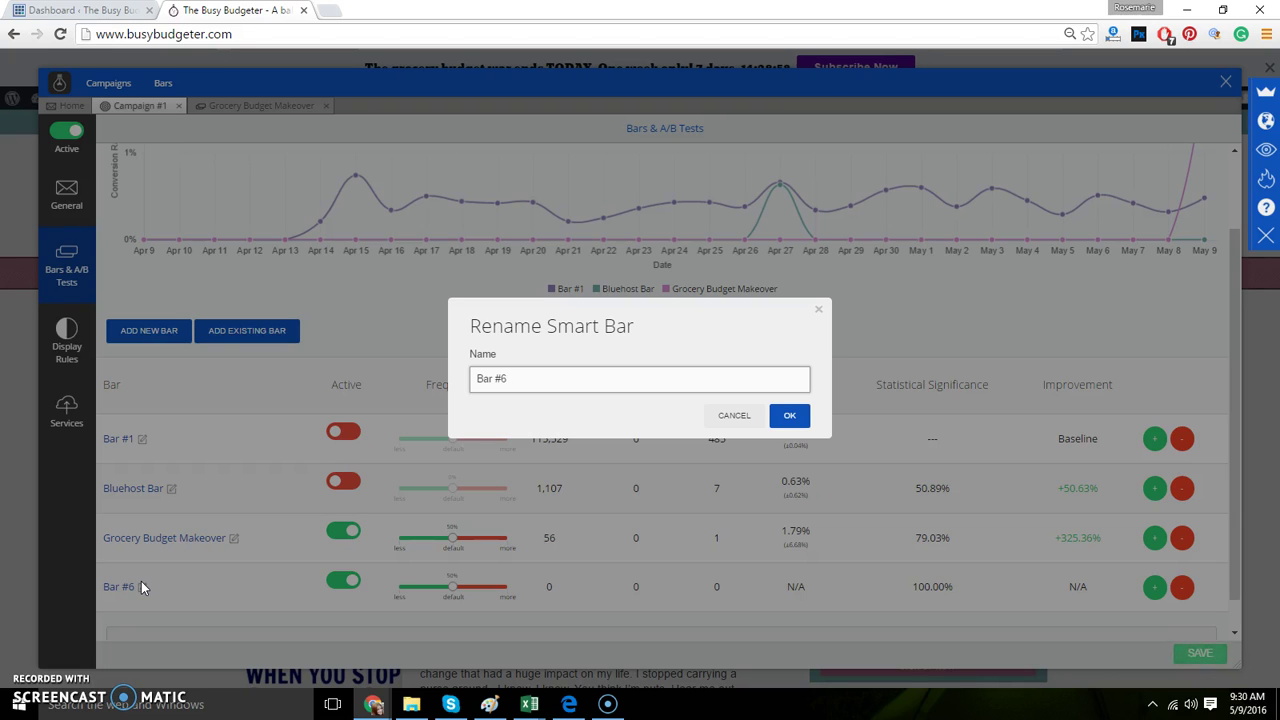
key("BackSpace")
key("BackSpace")
key("BackSpace")
key("BackSpace")
key("BackSpace")
type("Gracery Budget M")
key("BackSpace")
key("BackSpace")
key("BackSpace")
key("BackSpace")
key("BackSpace")
key("BackSpace")
key("BackSpace")
key("BackSpace")
key("BackSpace")
key("BackSpace")
key("BackSpace")
key("BackSpace")
key("BackSpace")
type("eover #2")
left_click(799, 419)
left_click(791, 421)
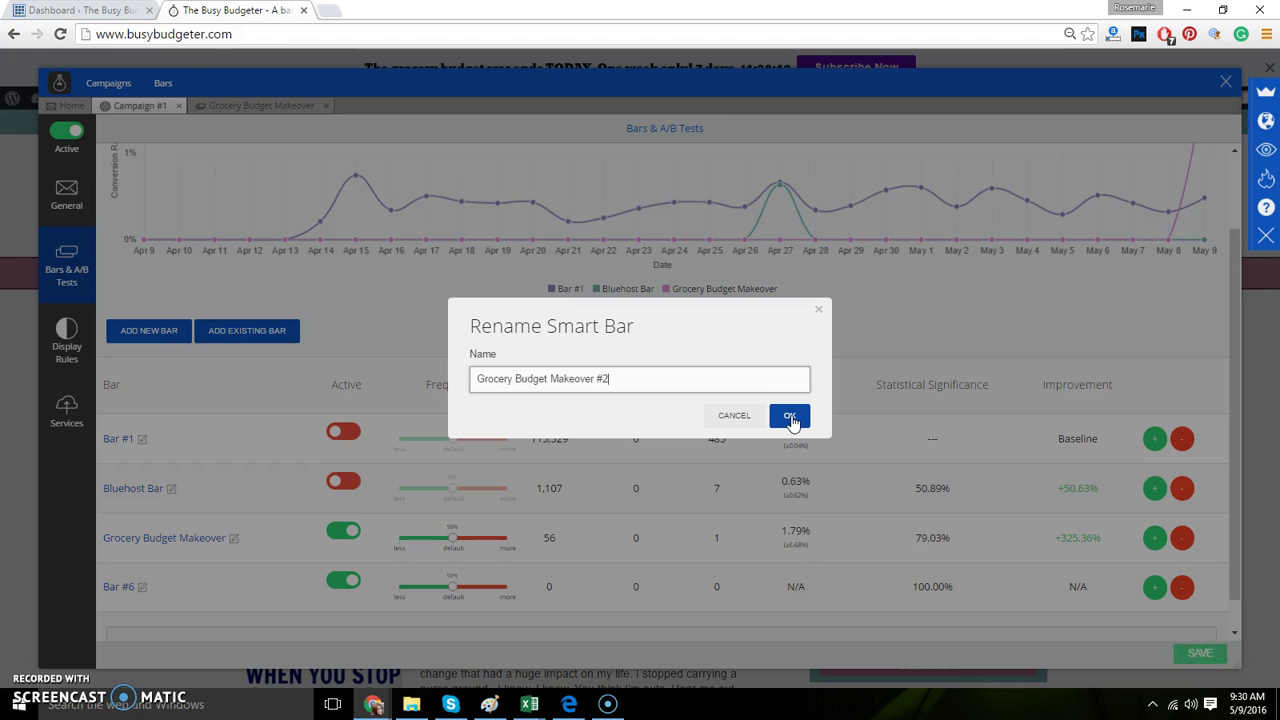
left_click(791, 421)
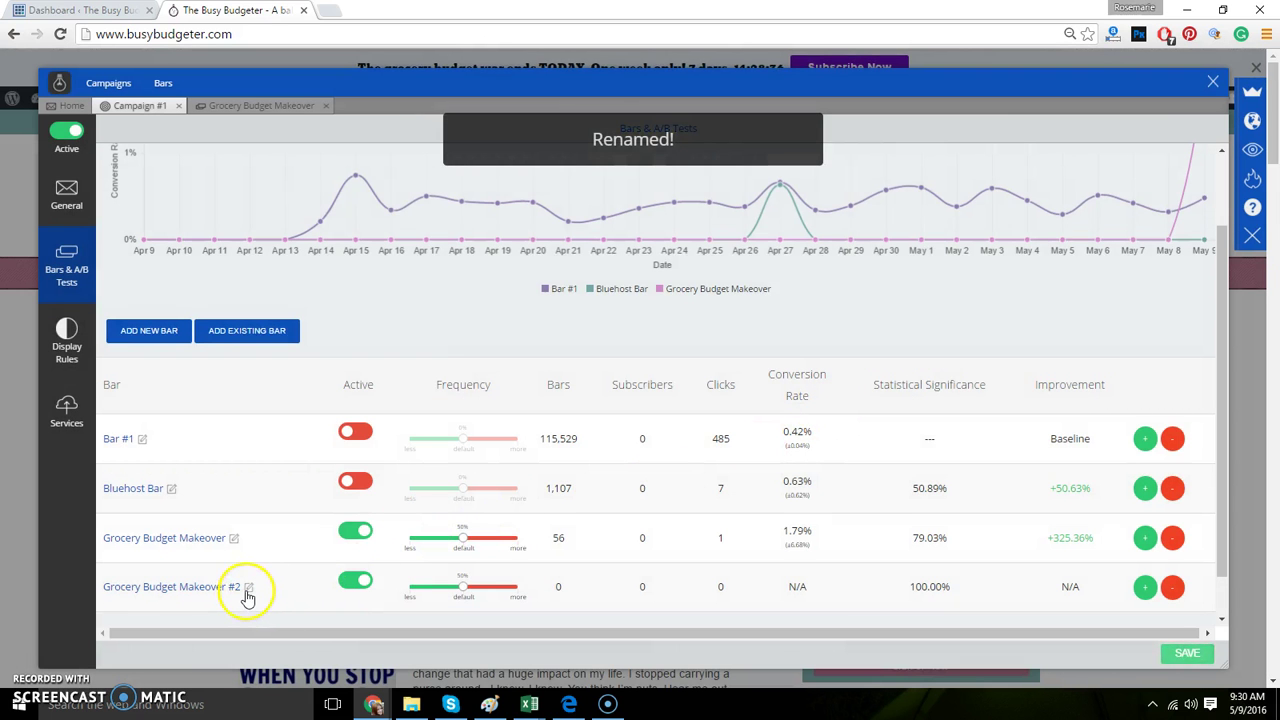
left_click(143, 589)
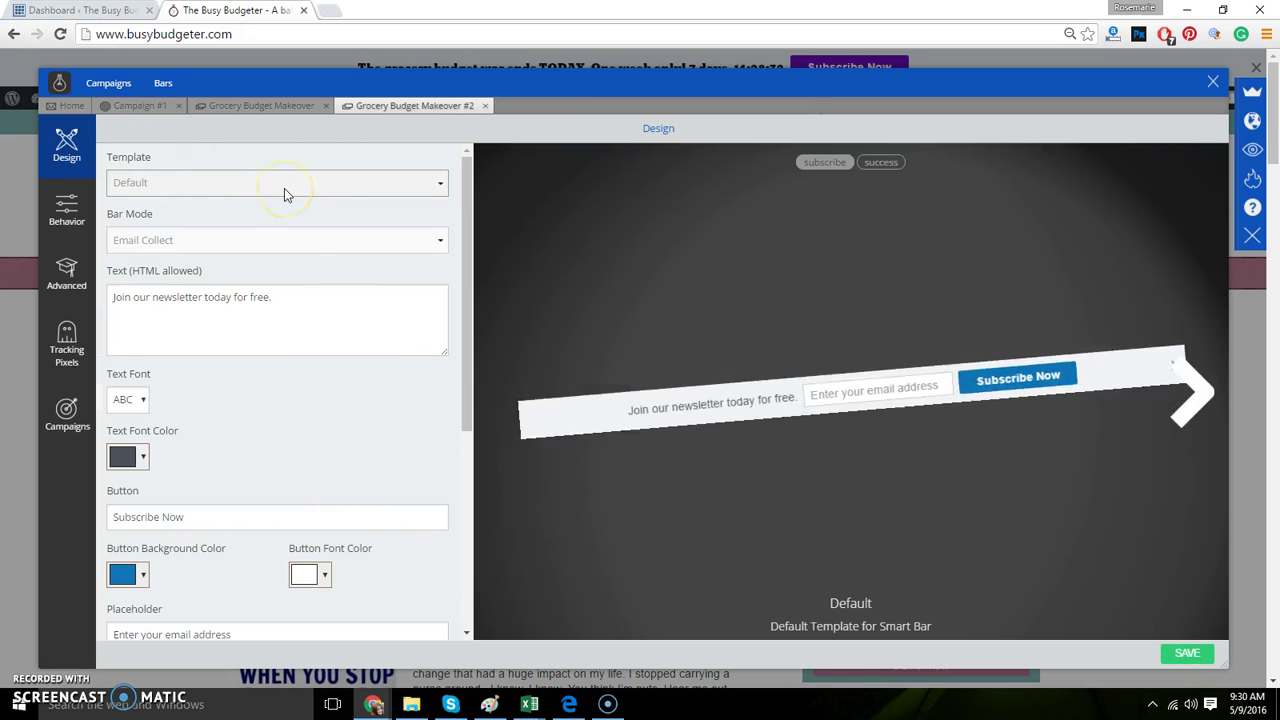
- Set Bar Mode to Call To Action Button with the pasted registration URL, targeting New Window
left_click(264, 244)
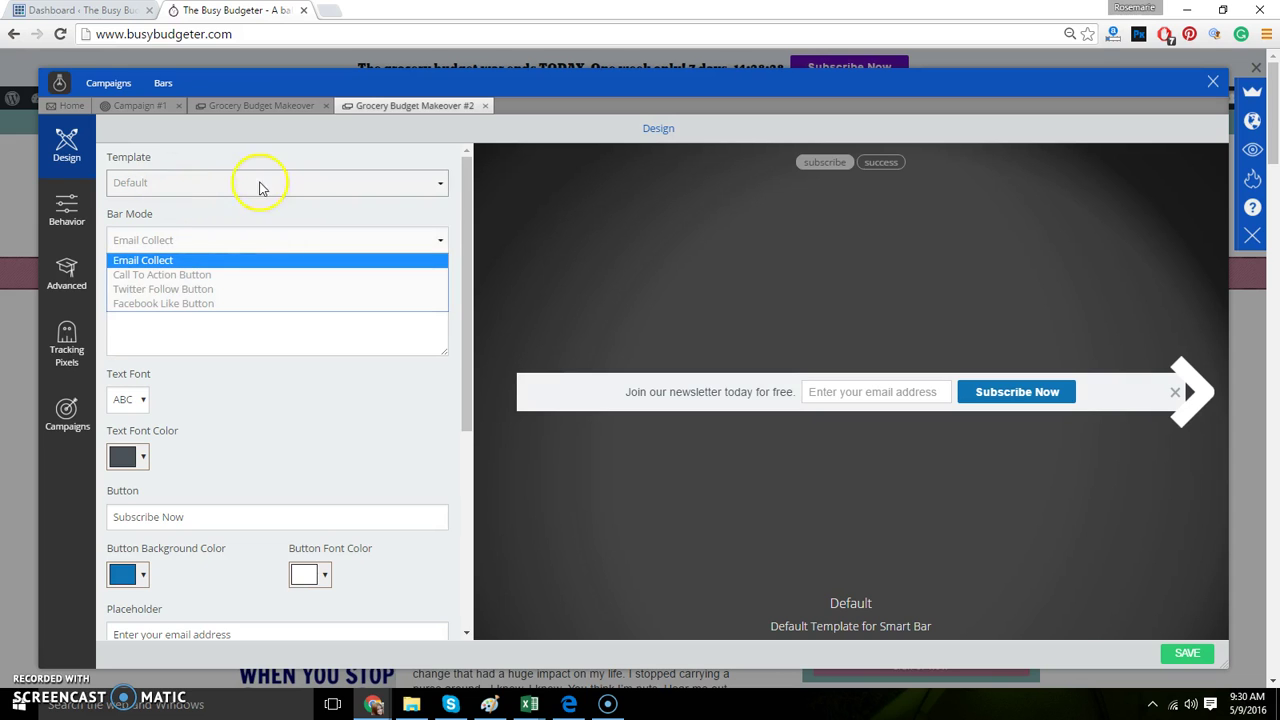
left_click(201, 276)
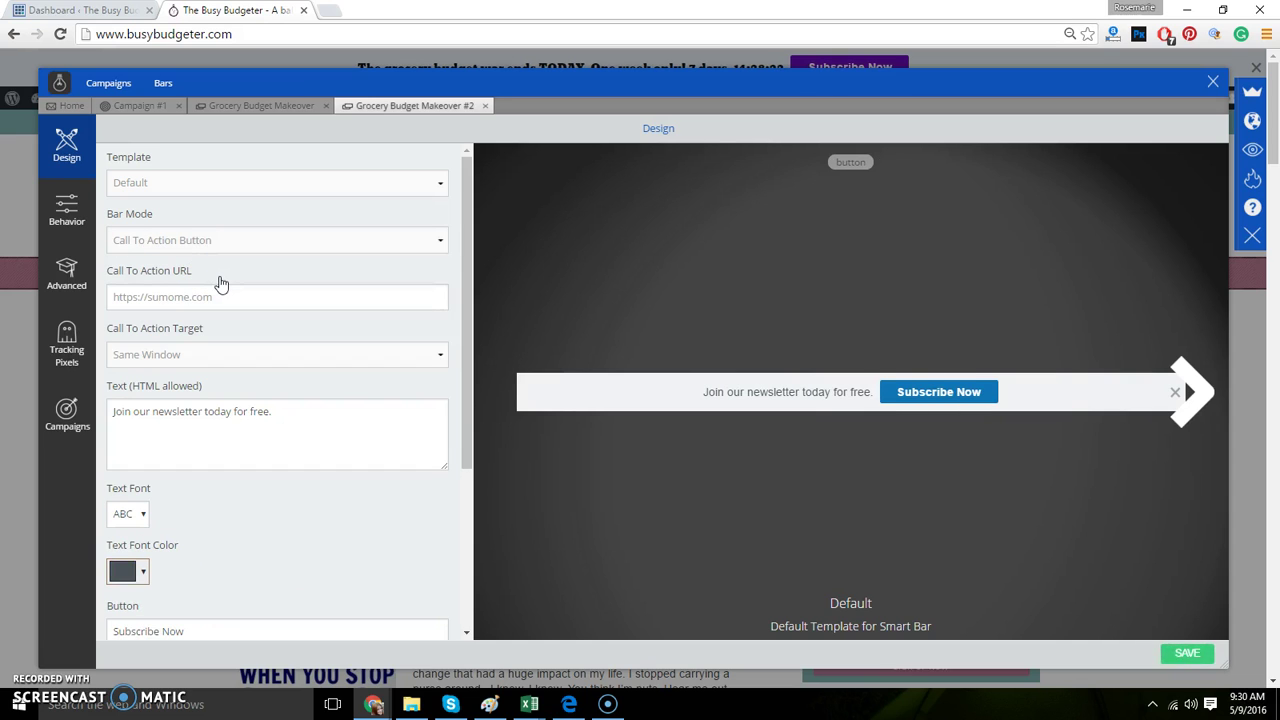
left_click(237, 298)
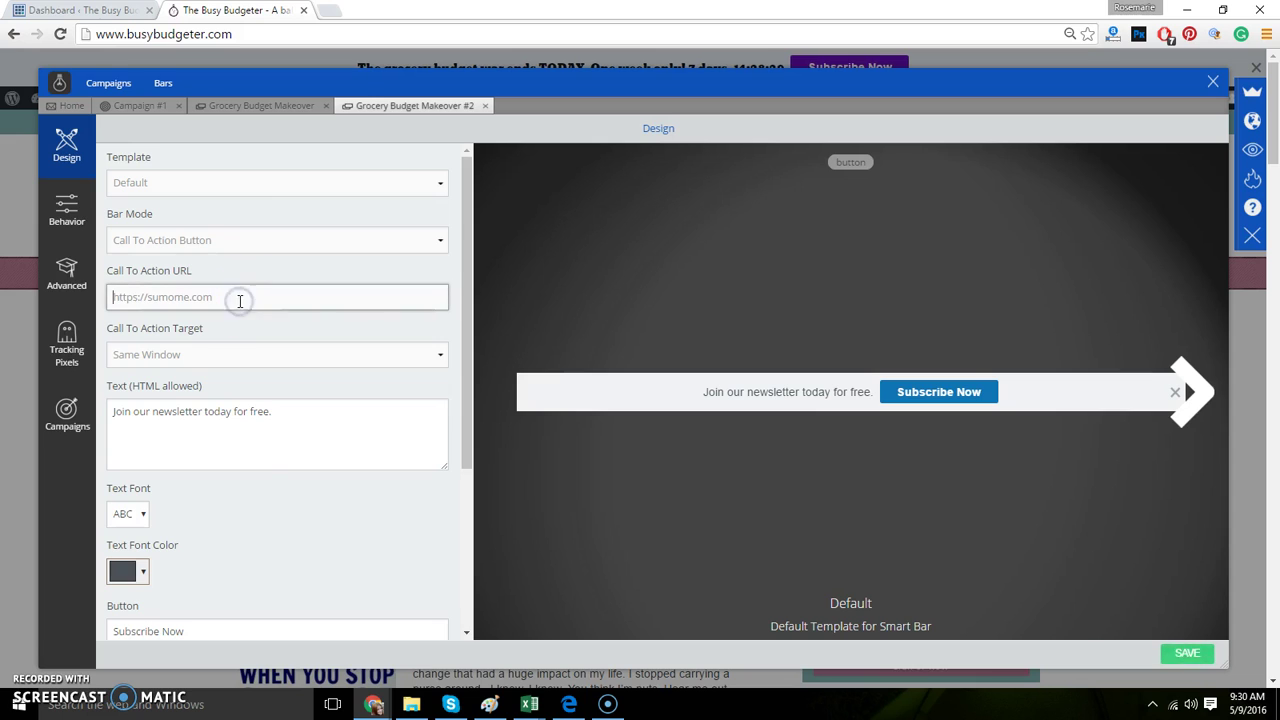
right_click(240, 300)
left_click(292, 399)
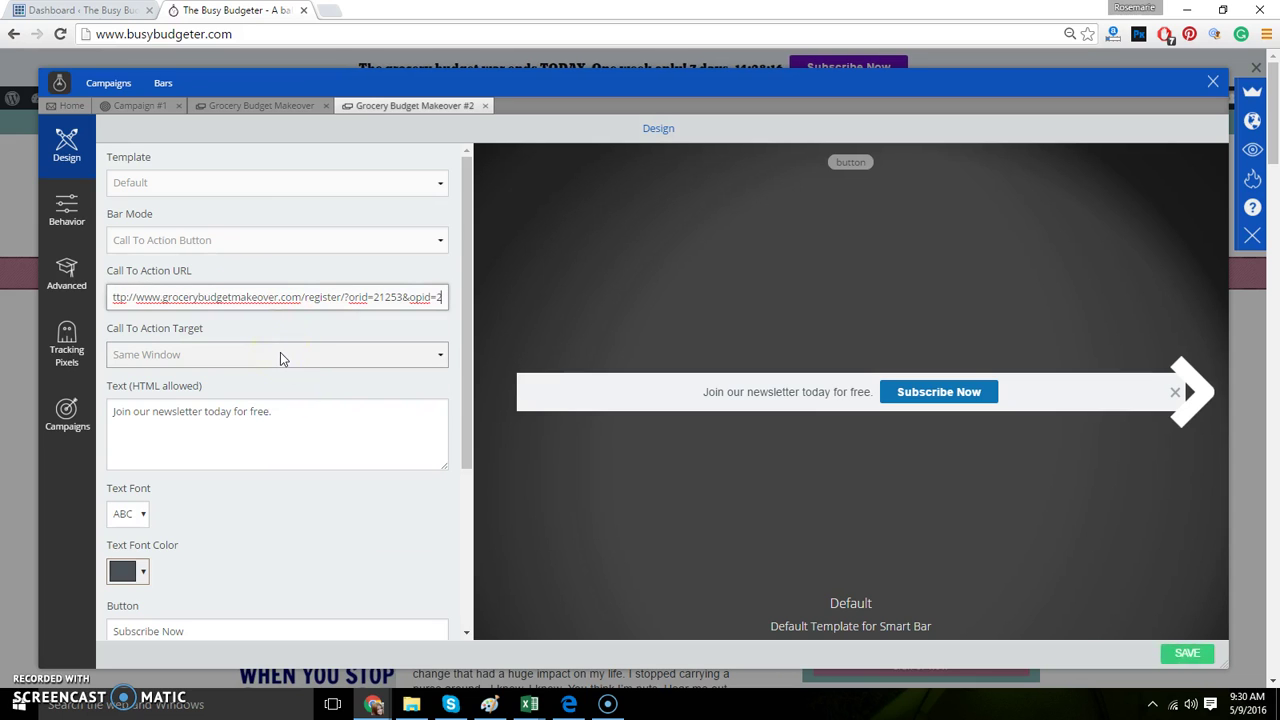
left_click(281, 356)
left_click(257, 390)
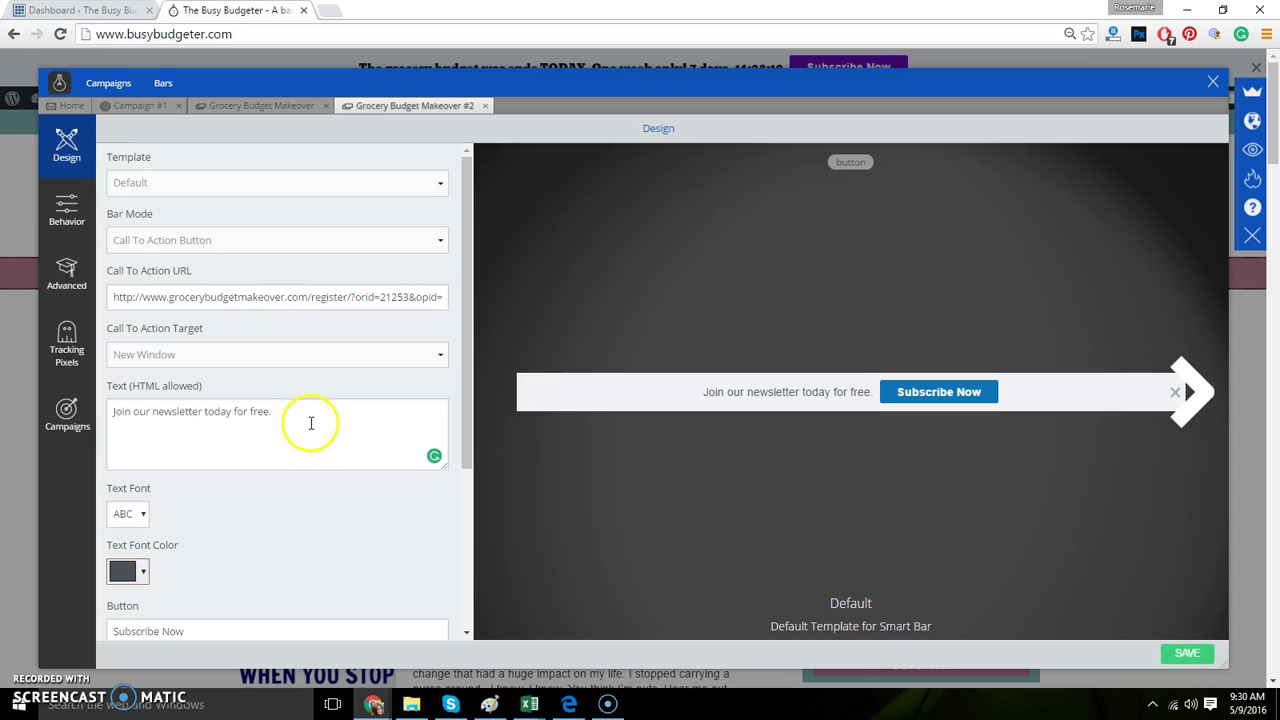
- Replace the old newsletter message, starting the new text with 'The class that saved us'
left_click_drag(286, 411, 89, 422)
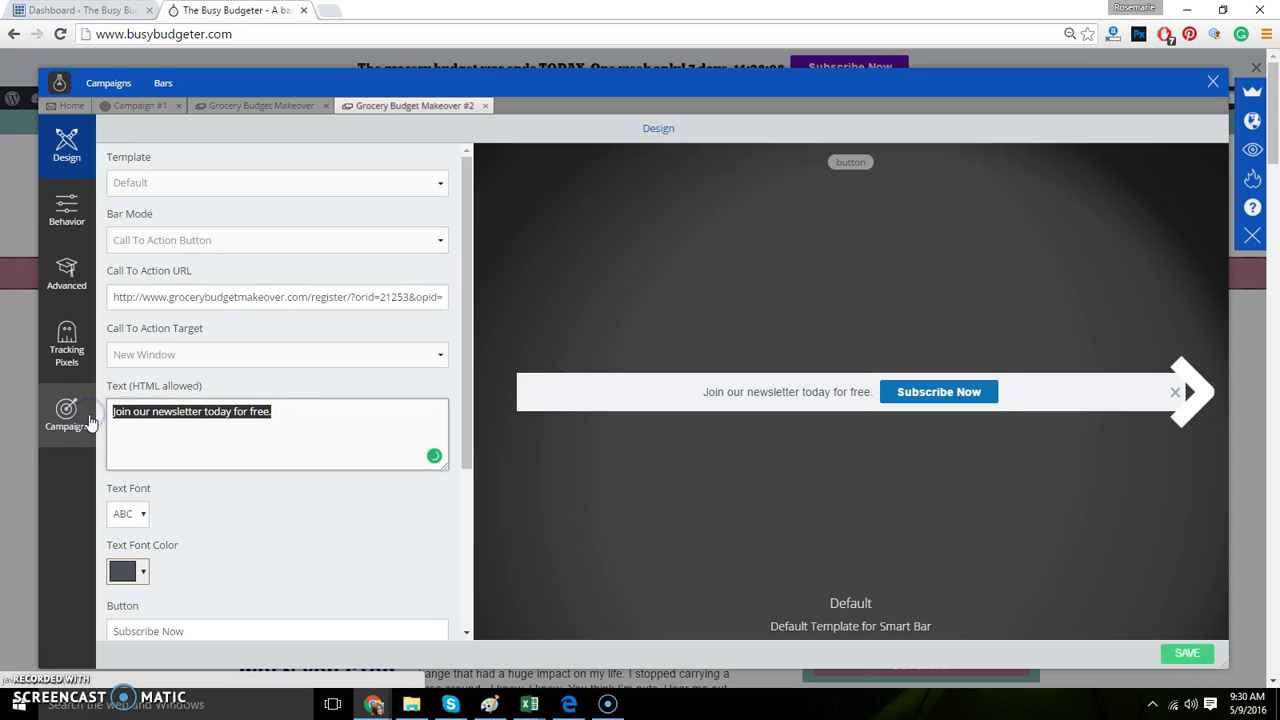
key("BackSpace")
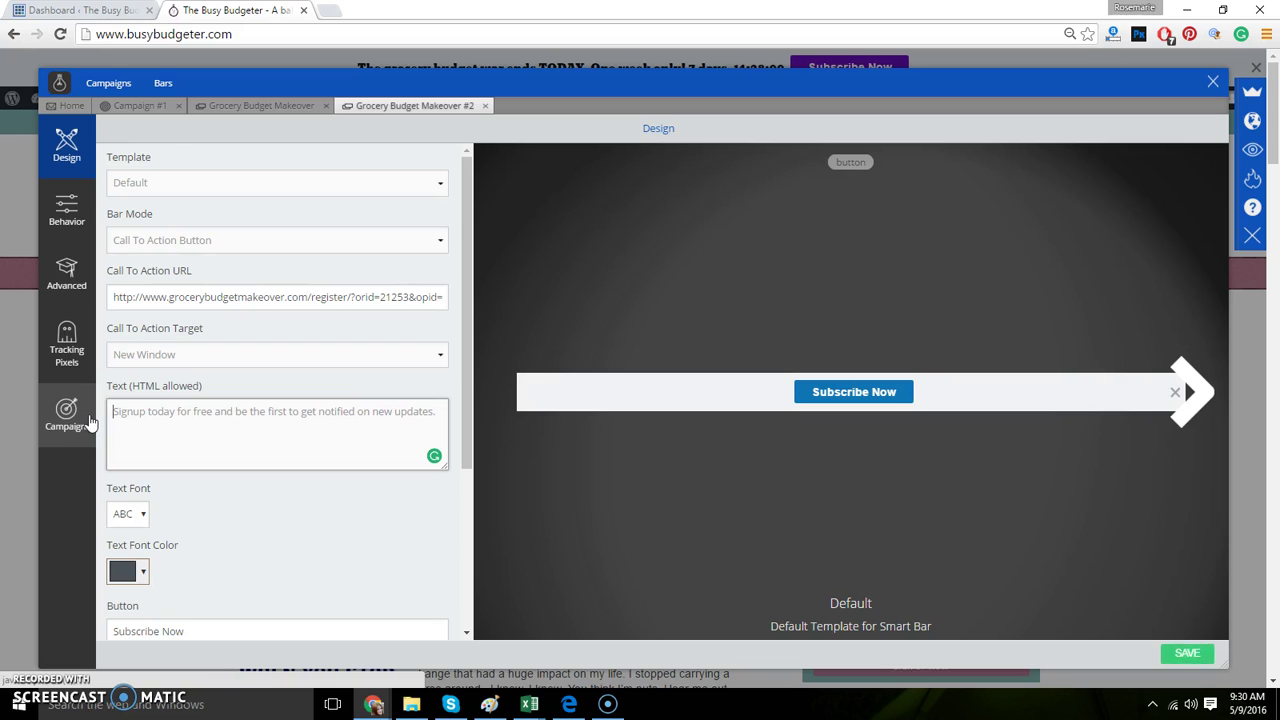
type("H")
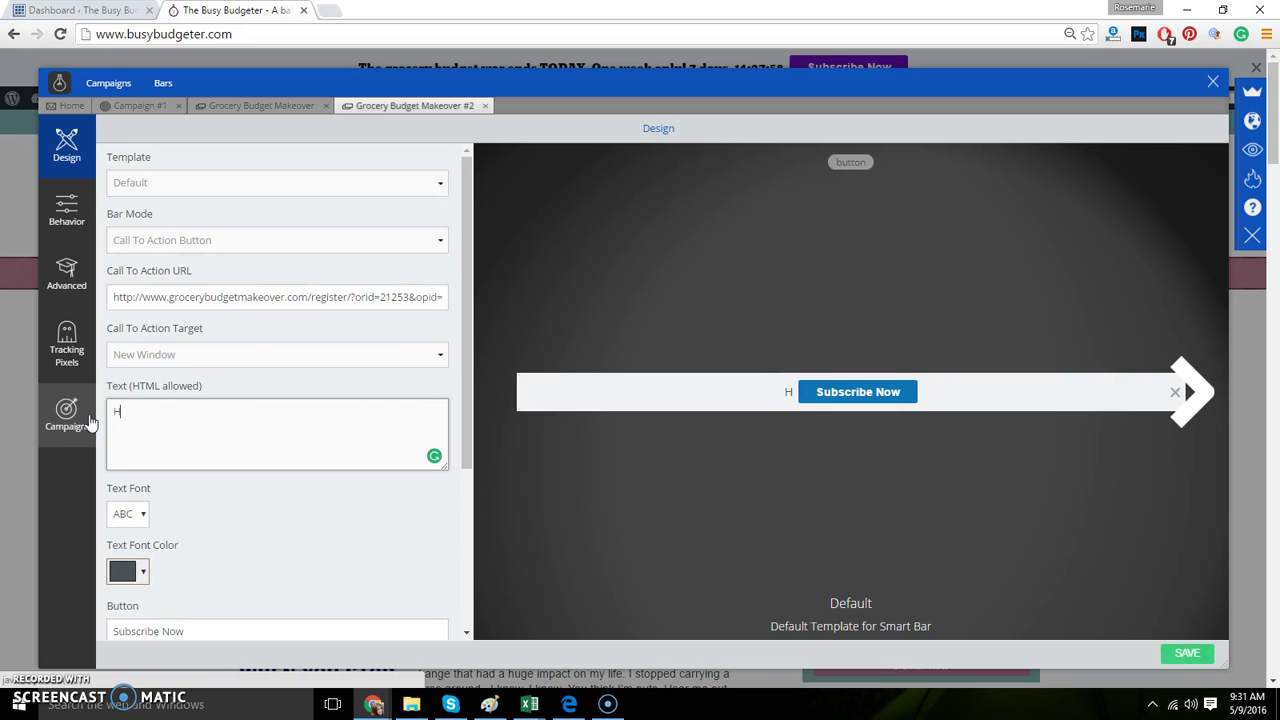
key("BackSpace")
type("The C")
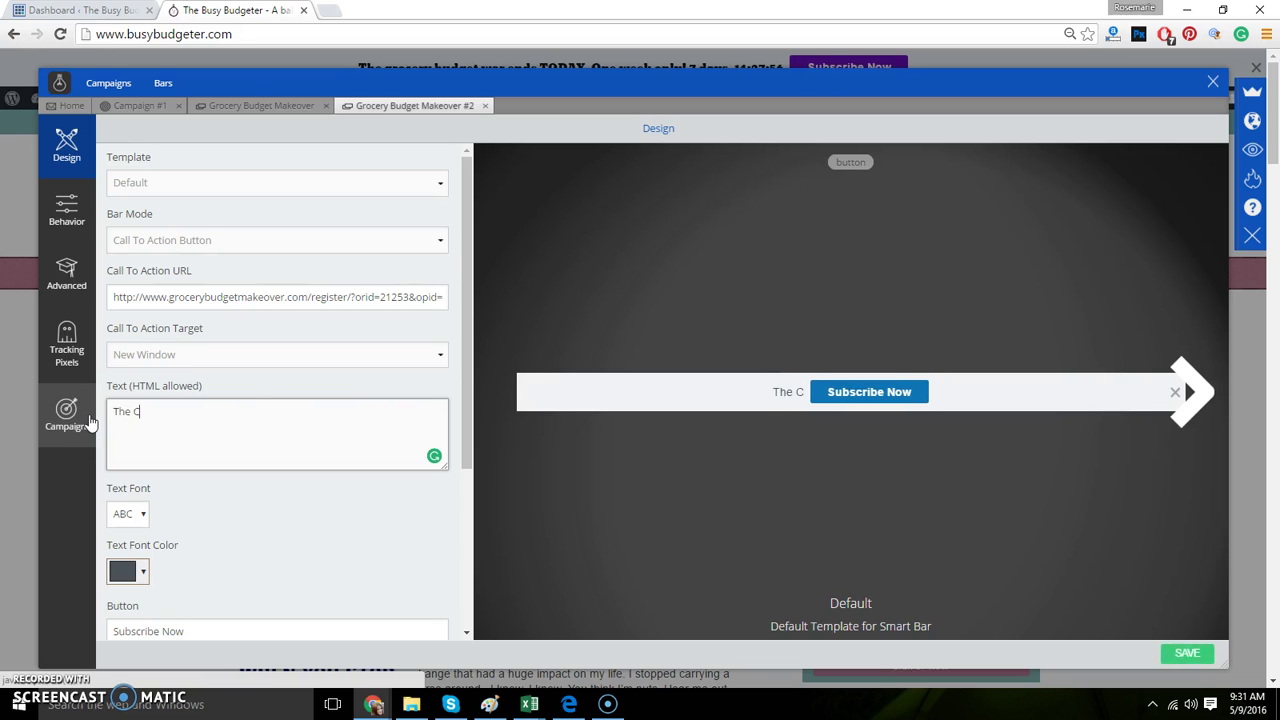
type("lass that saved")
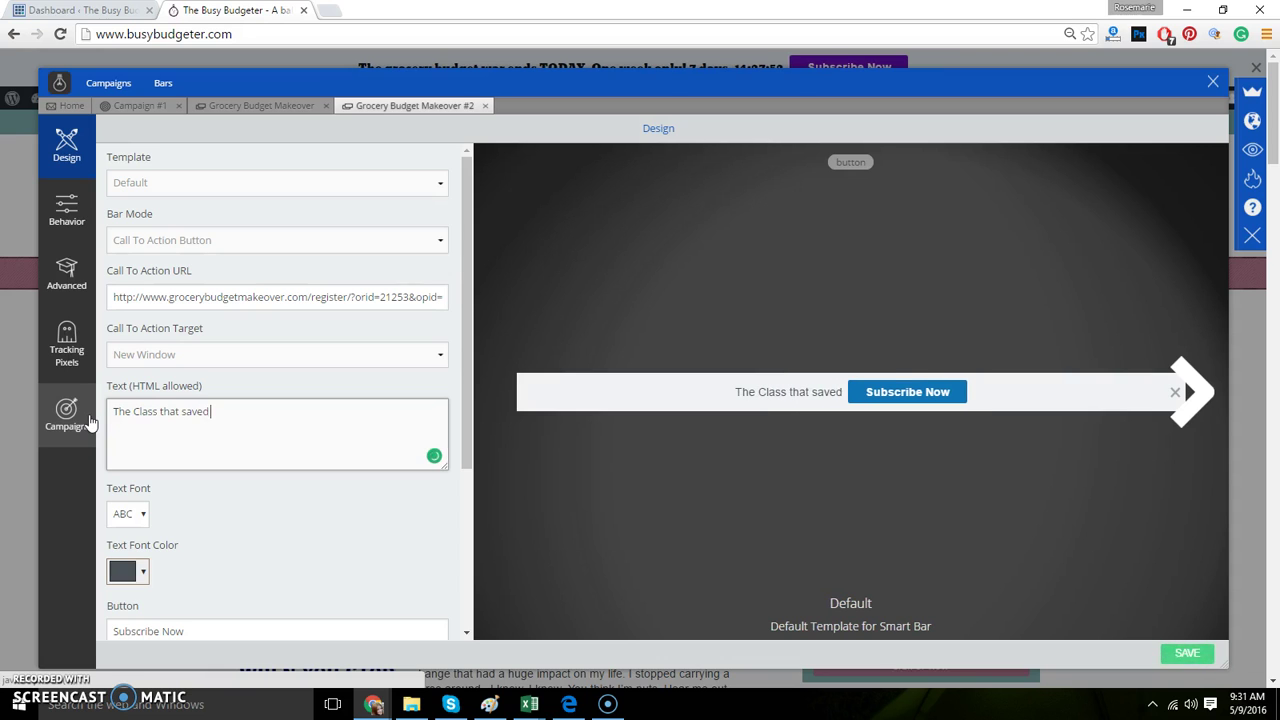
type(" up")
key("BackSpace")
key("BackSpace")
key("BackSpace")
key("BackSpace")
key("BackSpace")
key("BackSpace")
key("BackSpace")
key("BackSpace")
key("BackSpace")
key("BackSpace")
key("BackSpace")
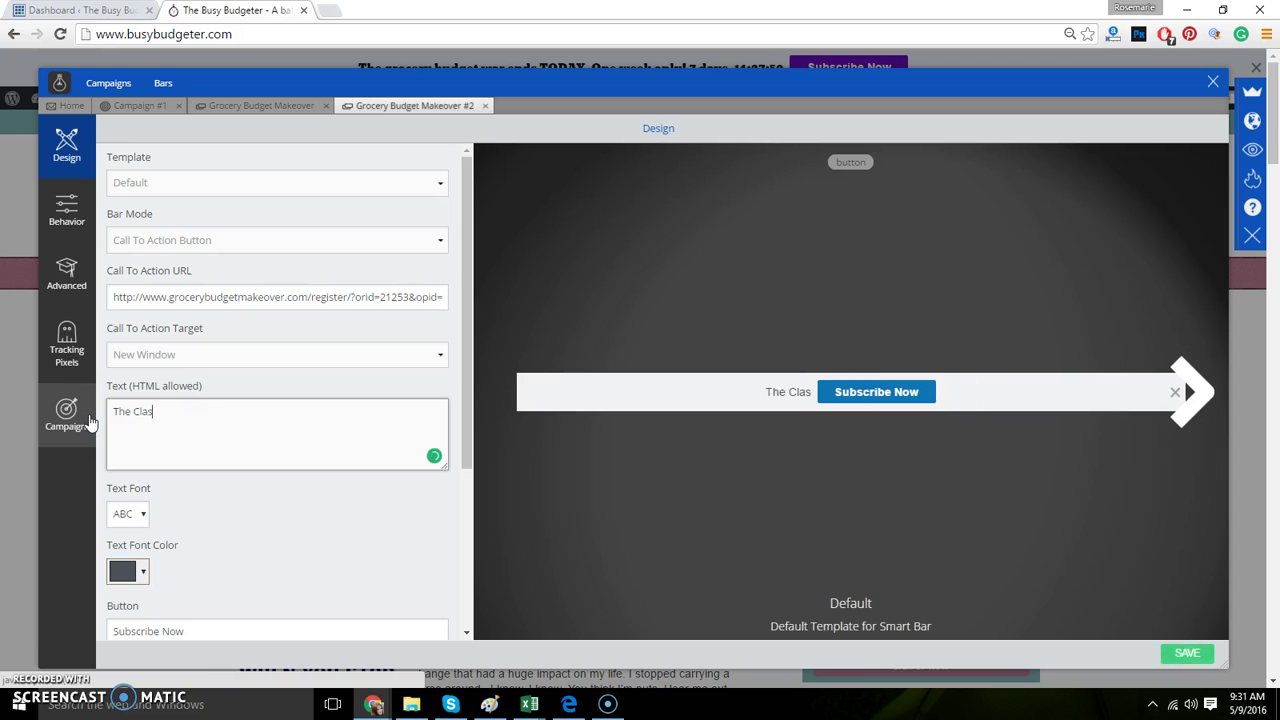
type("class that saved us")
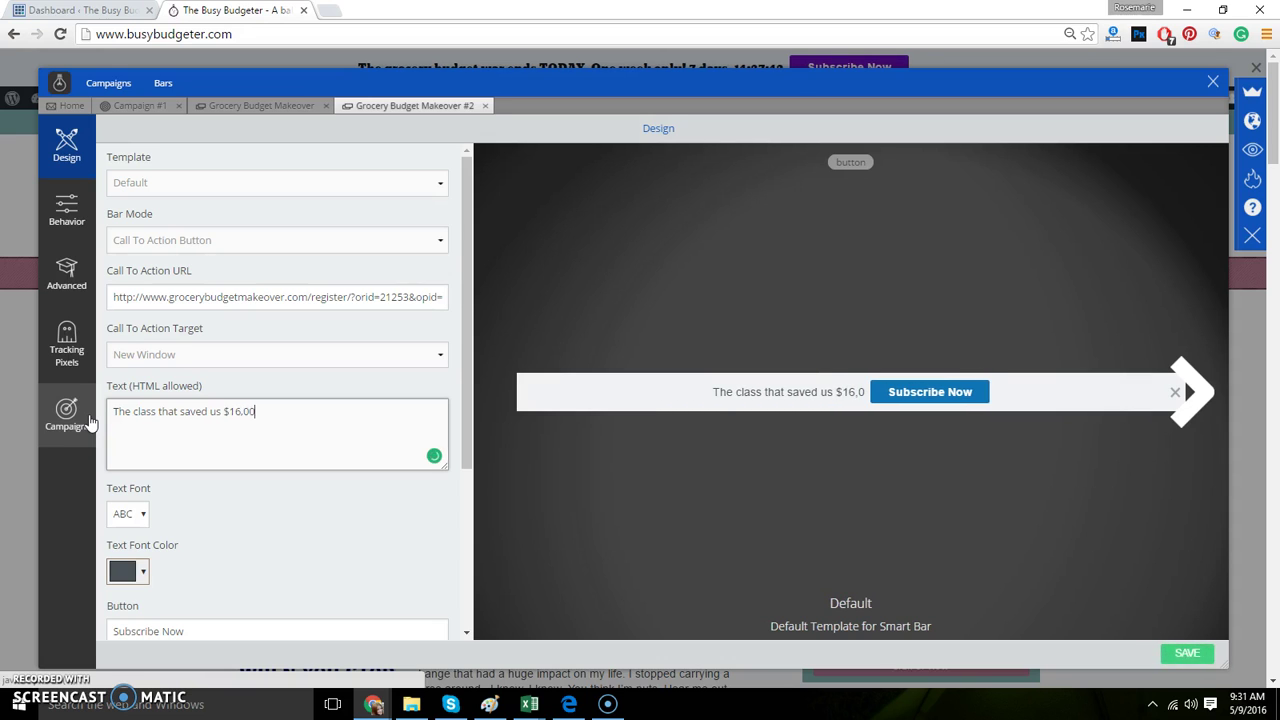
- Finish the message with '$16,000/year! The Grocery Budget Makeover! This week only!'
type("$16,000/year on groceries!")
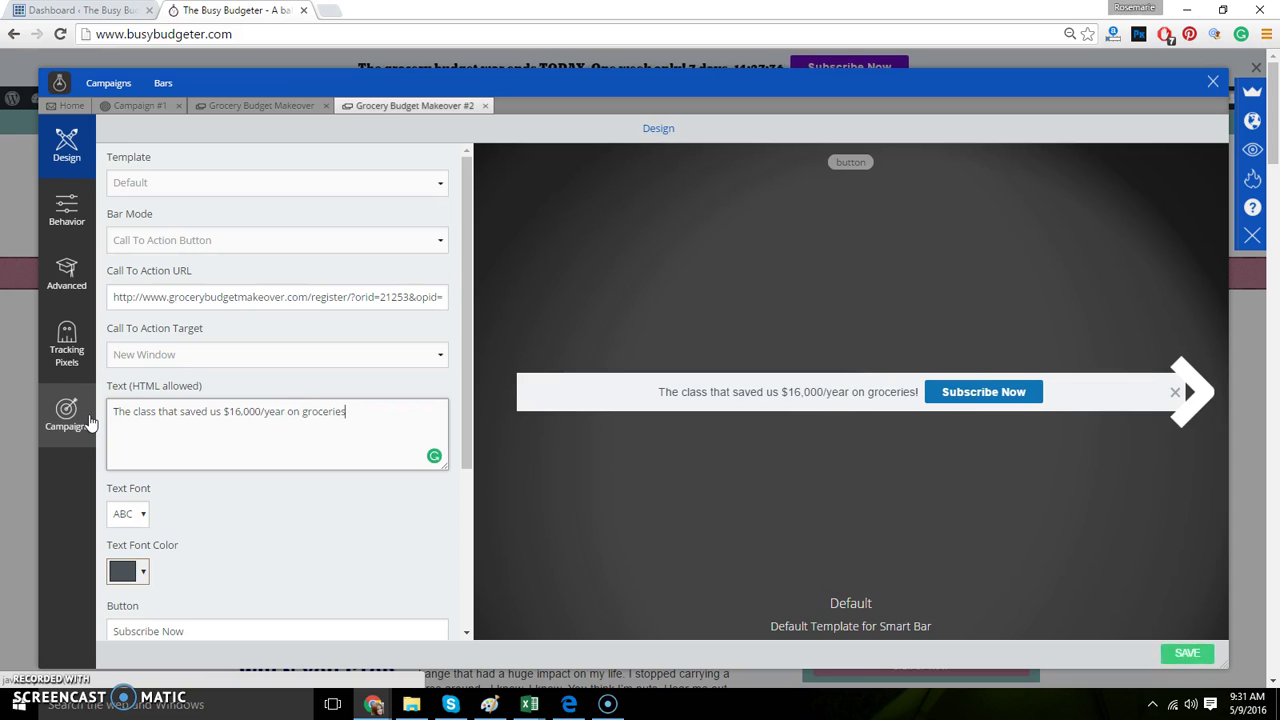
key("BackSpace")
key("BackSpace")
key("BackSpace")
key("BackSpace")
key("BackSpace")
key("BackSpace")
key("BackSpace")
key("BackSpace")
key("BackSpace")
key("BackSpace")
key("BackSpace")
key("BackSpace")
key("BackSpace")
type("r!")
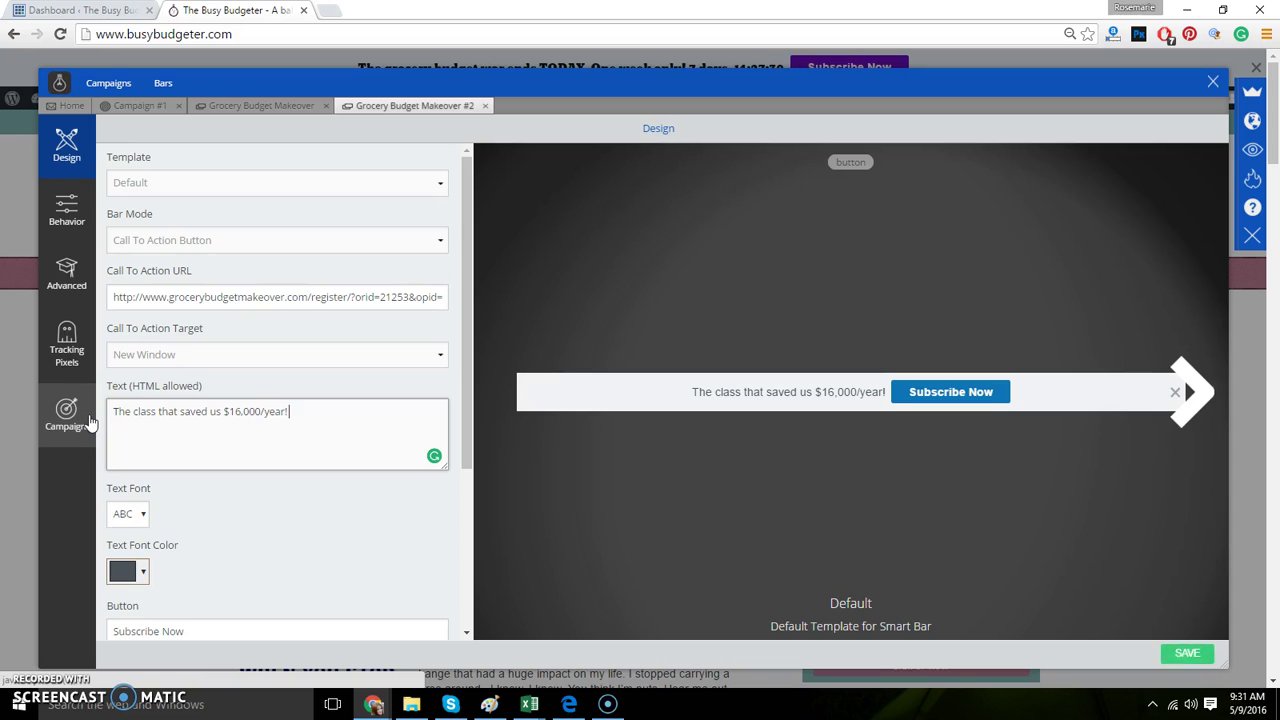
type(" The Grocery Budget Makeover! This Week")
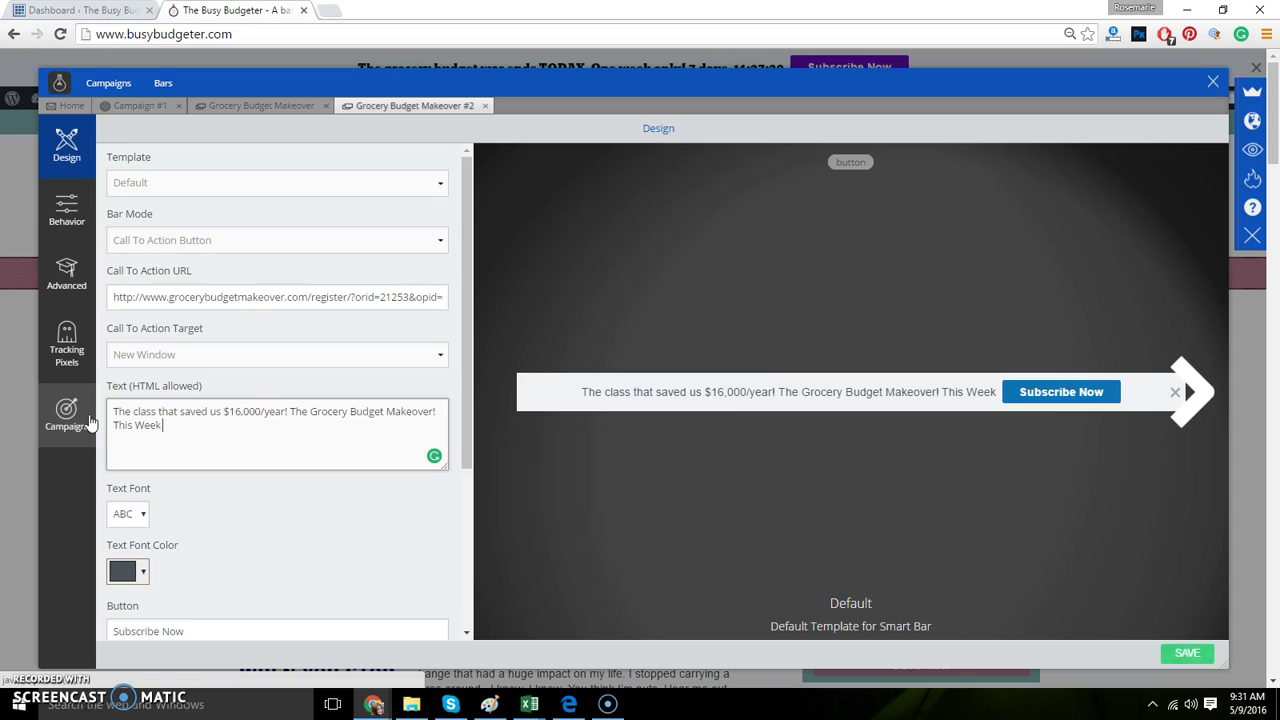
key("BackSpace")
key("BackSpace")
key("BackSpace")
key("BackSpace")
key("BackSpace")
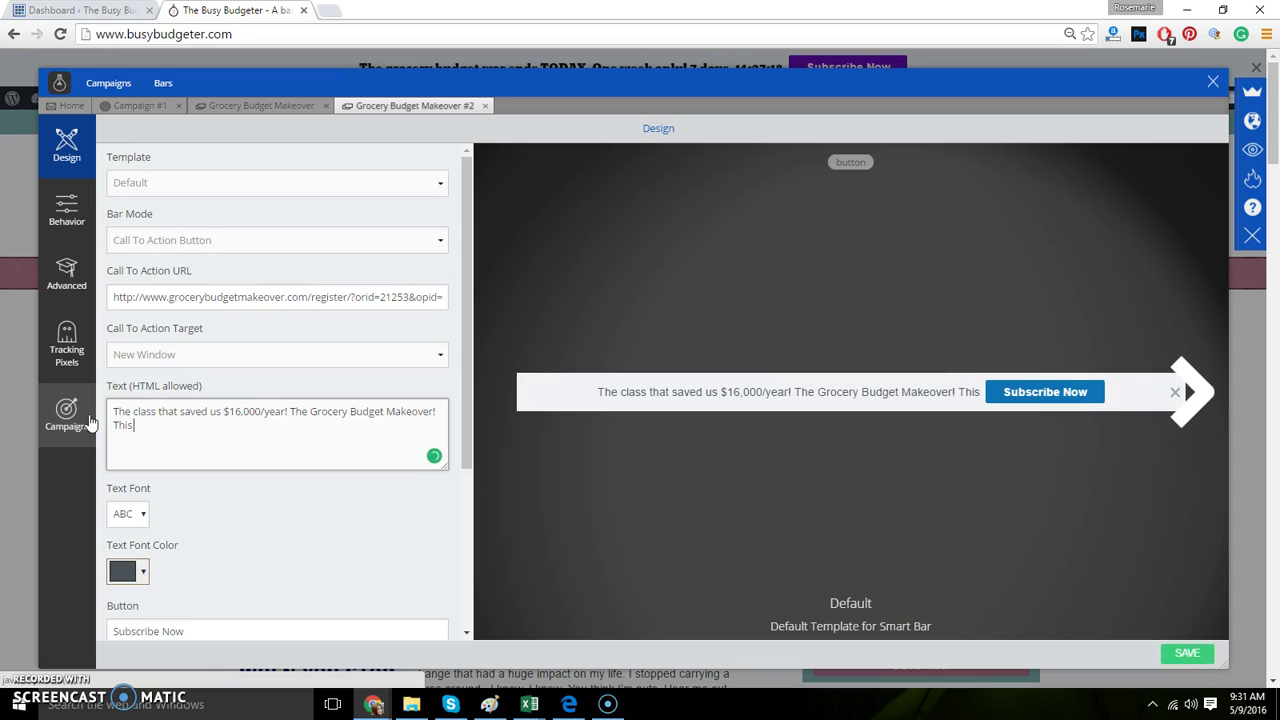
type("week on")
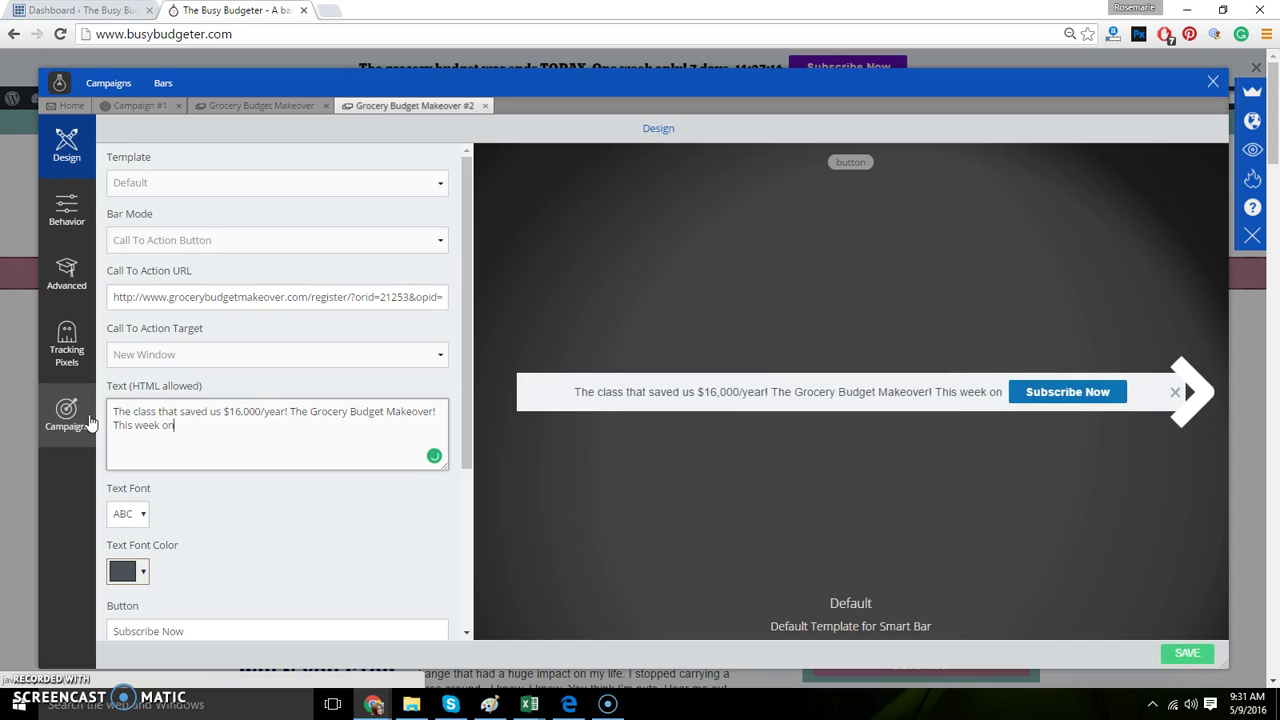
type("ly!")
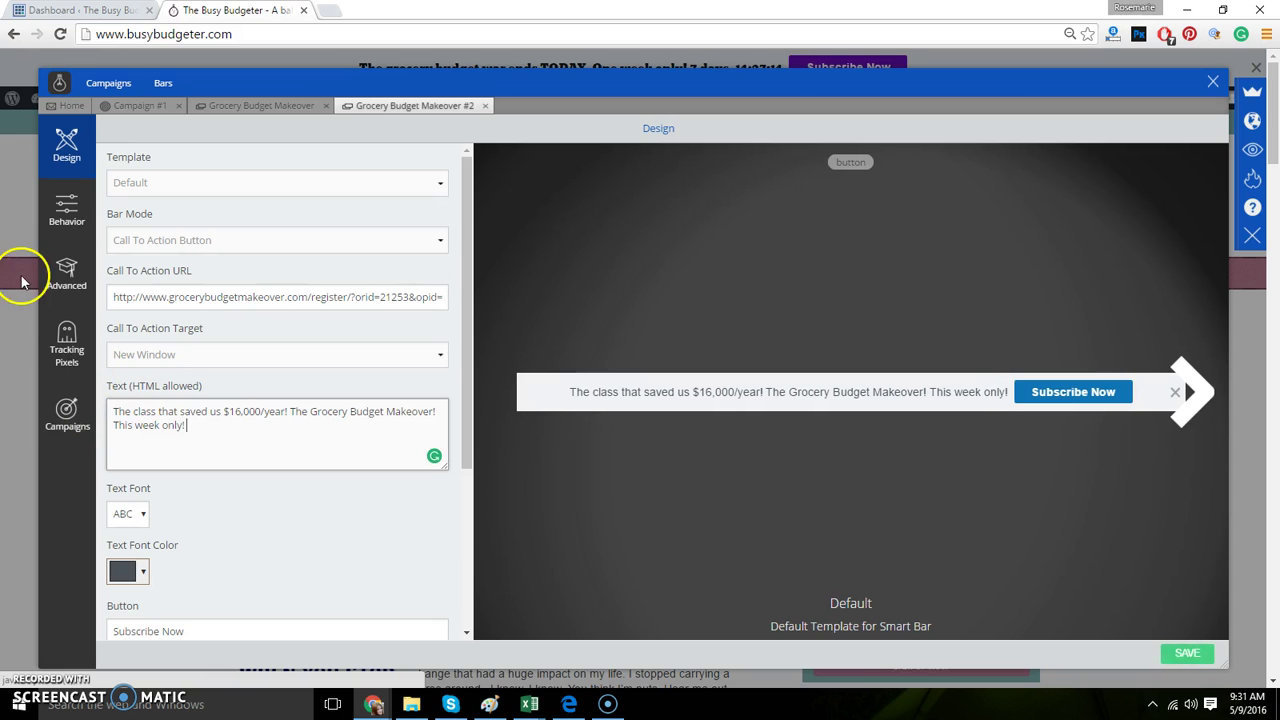
left_click(138, 416)
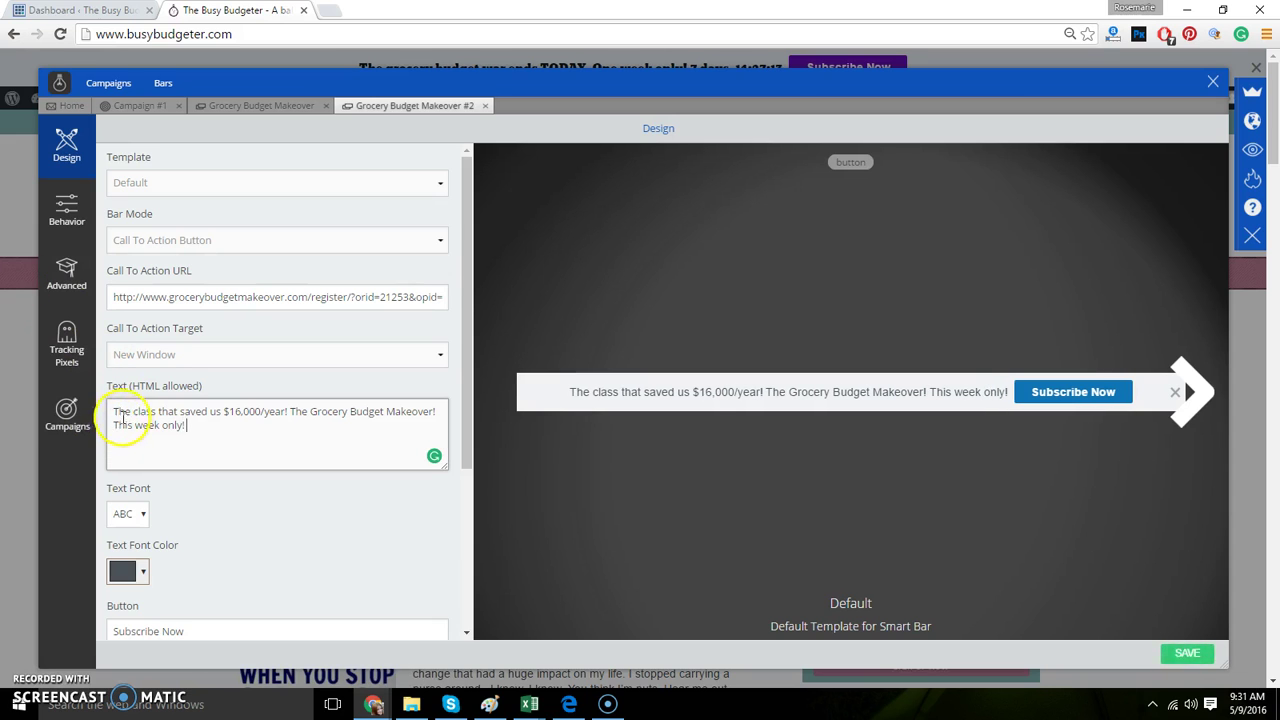
- Set the message Text Font Color to a near-black shade
left_click(145, 577)
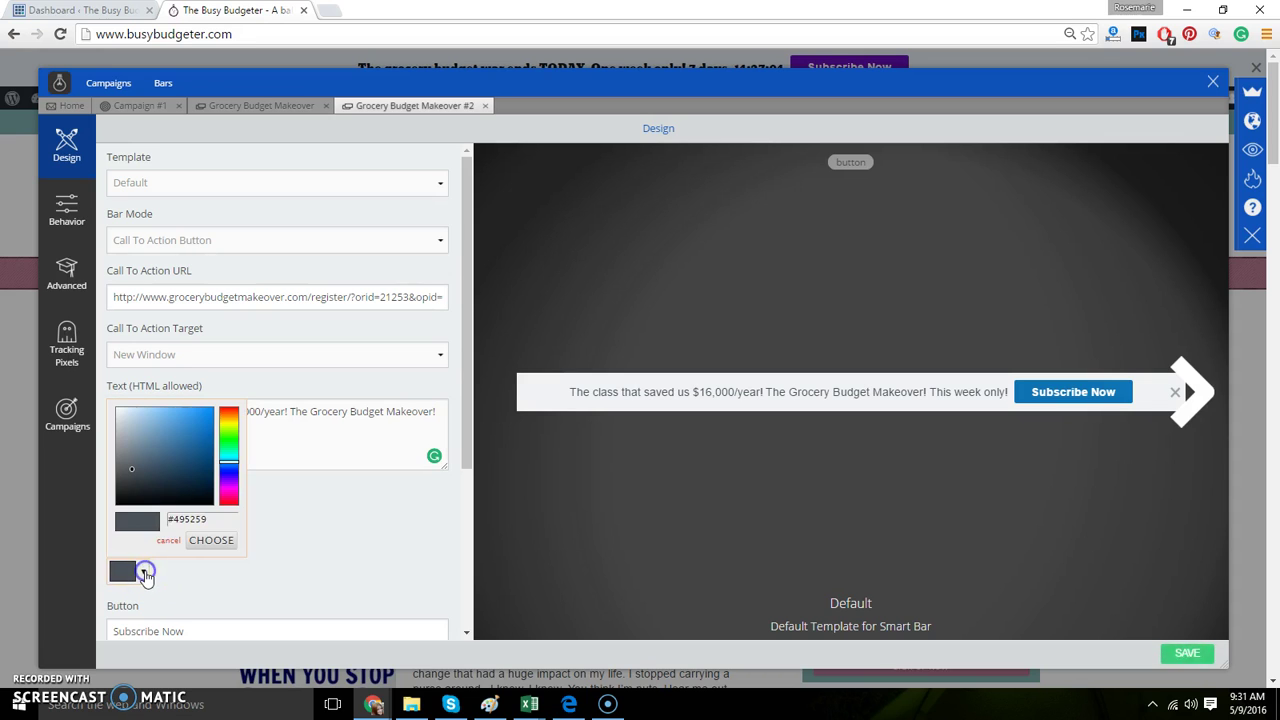
left_click(123, 495)
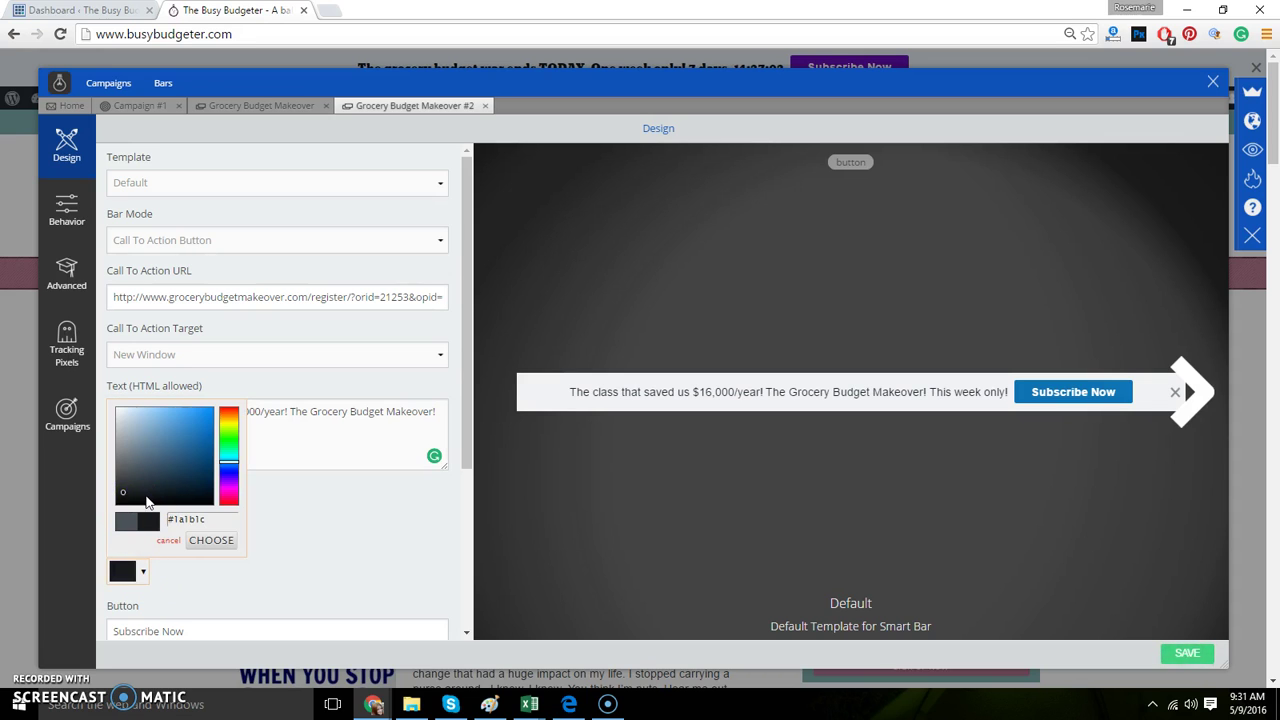
left_click(170, 499)
left_click(315, 513)
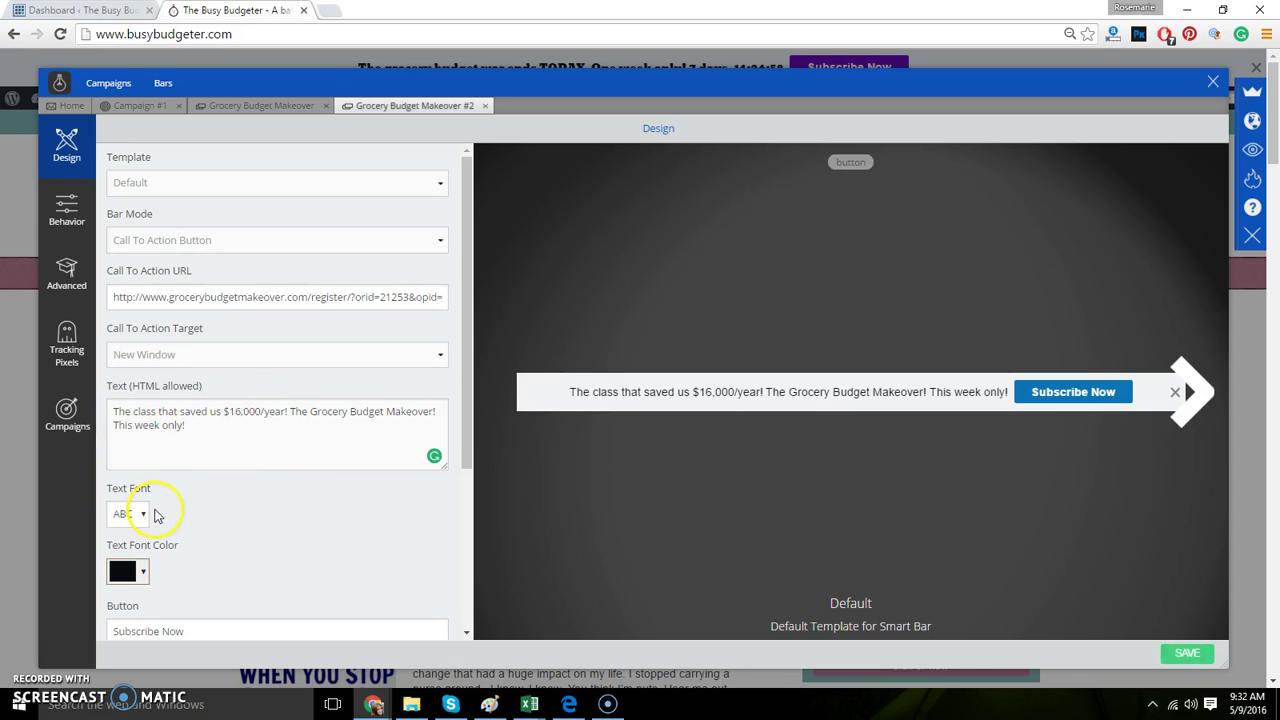
- Set the message Text Font to Bevan, after trying Lilita One and Sansita One
scroll(200, 560, "down", 2)
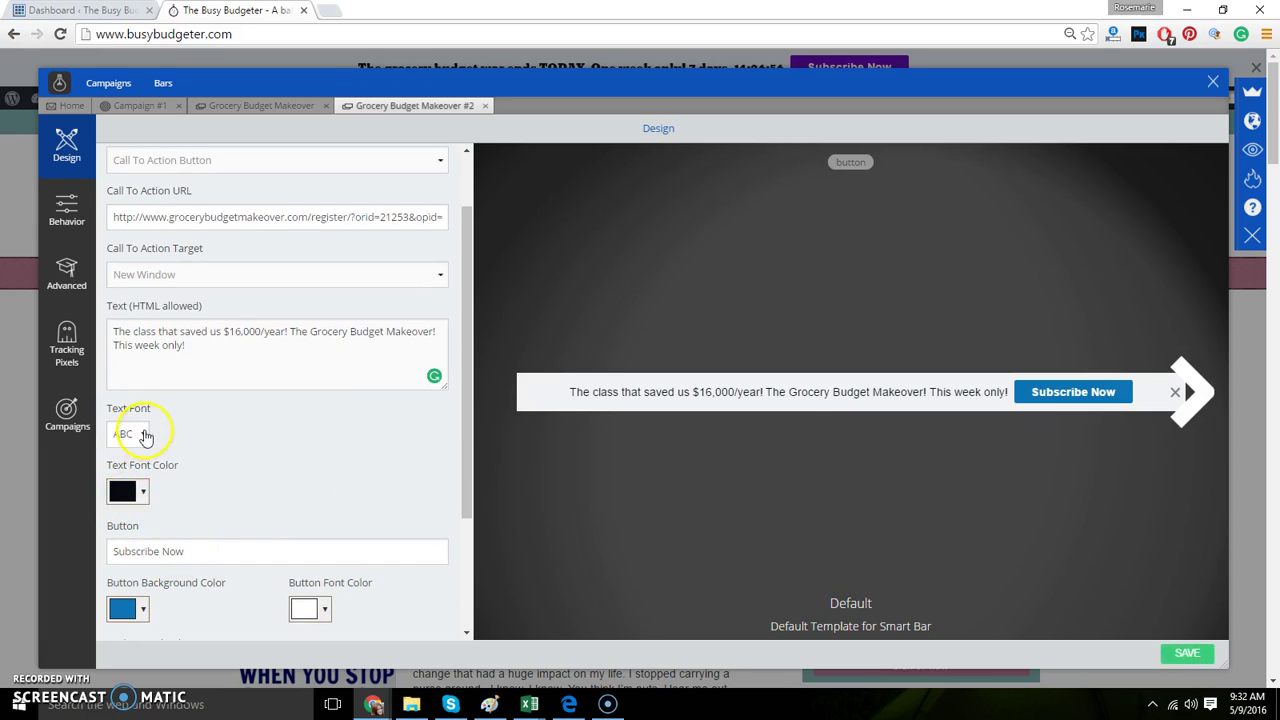
left_click(130, 433)
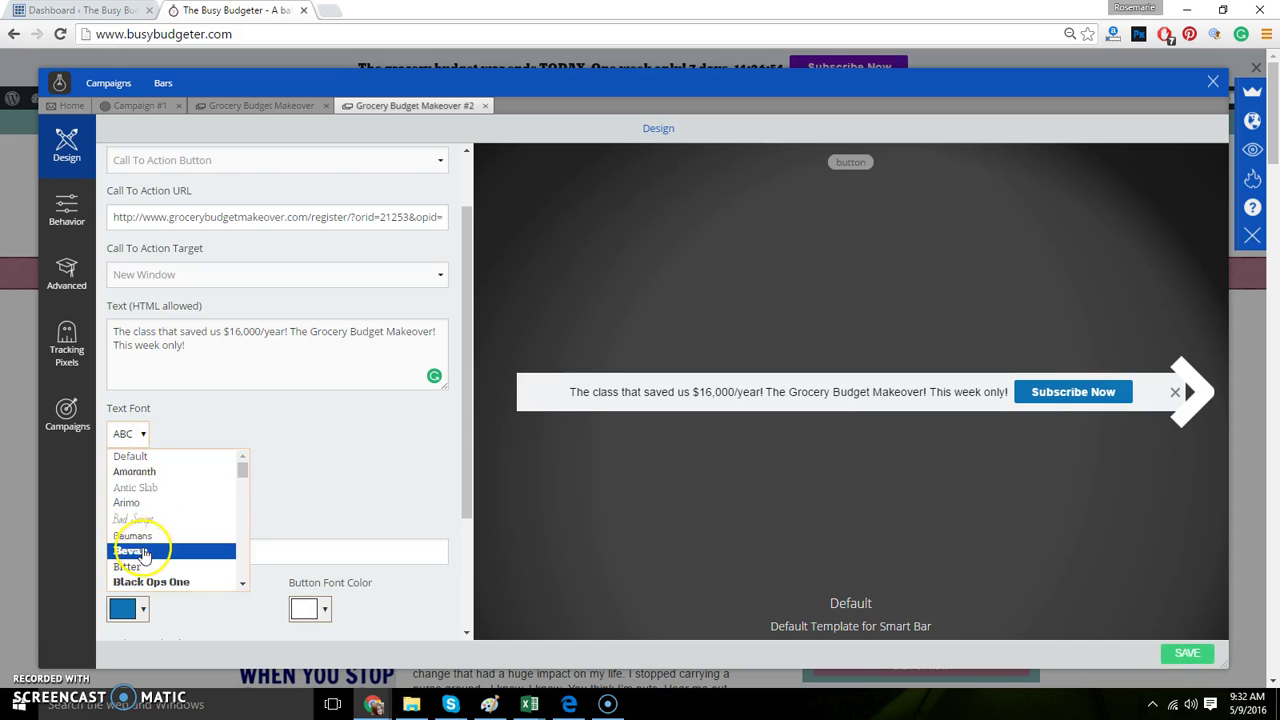
left_click(145, 553)
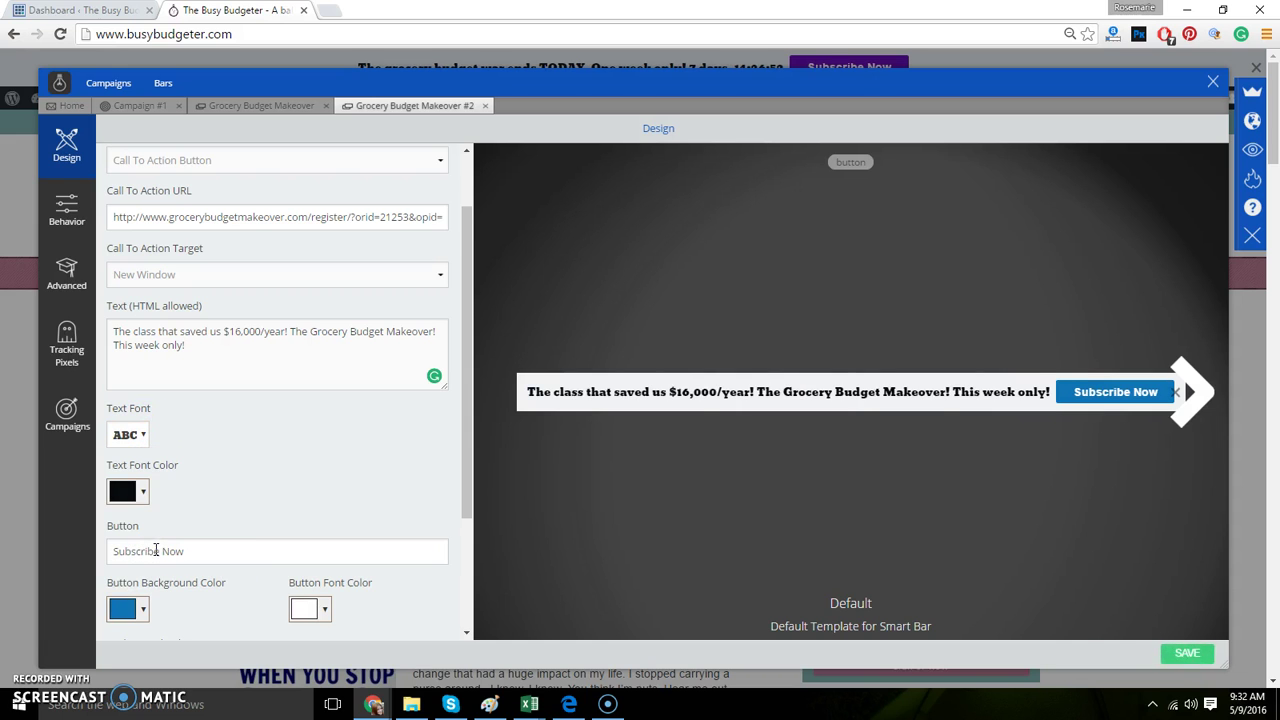
left_click(140, 434)
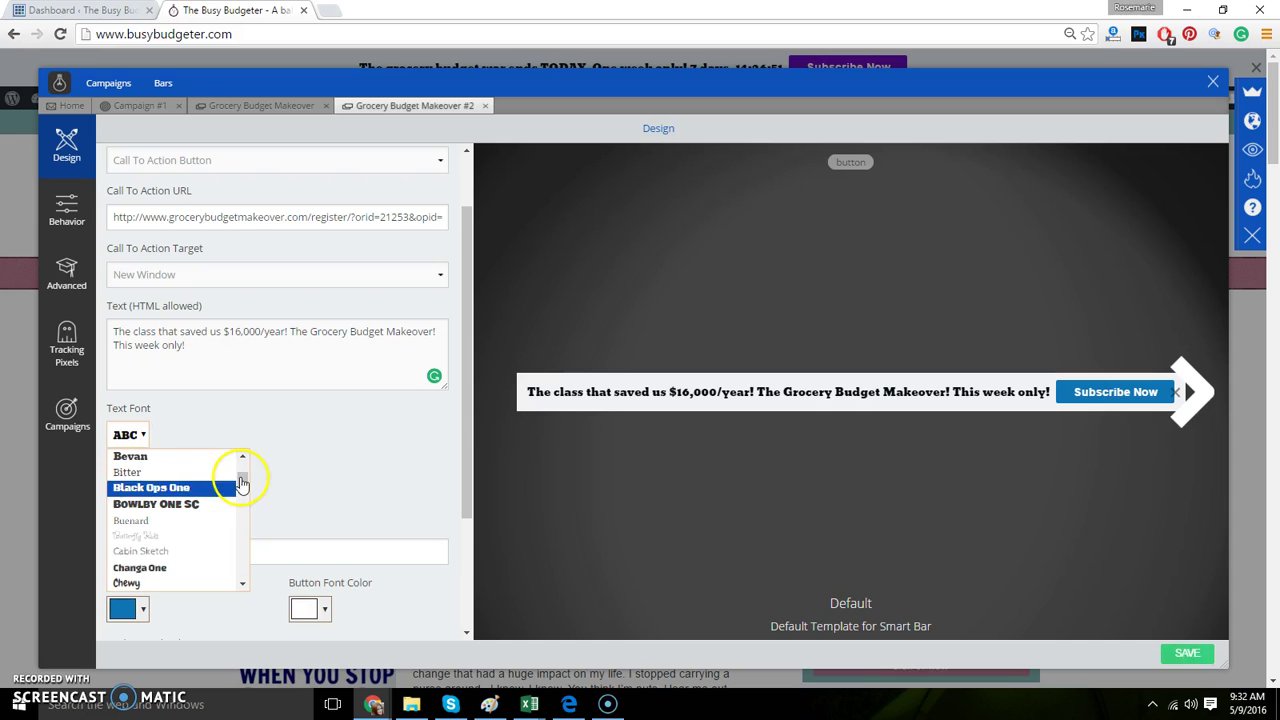
left_click_drag(242, 484, 238, 513)
left_click(145, 505)
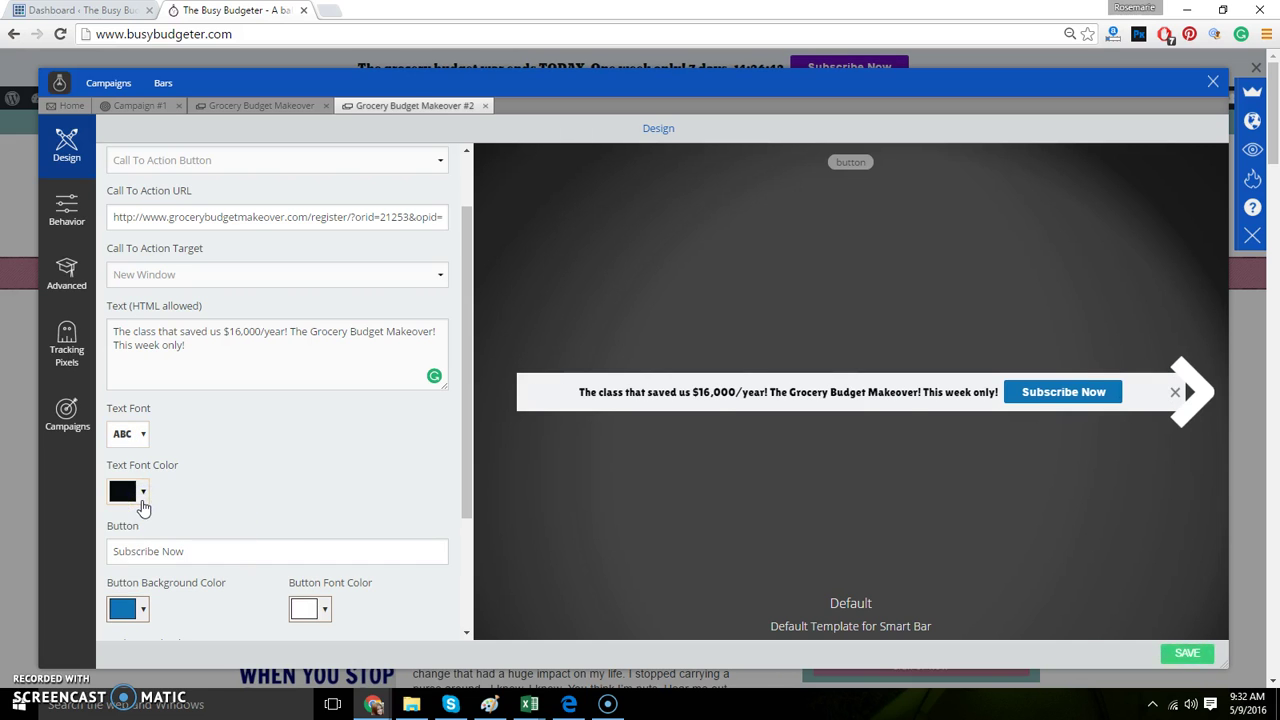
scroll(280, 514, "down", 3)
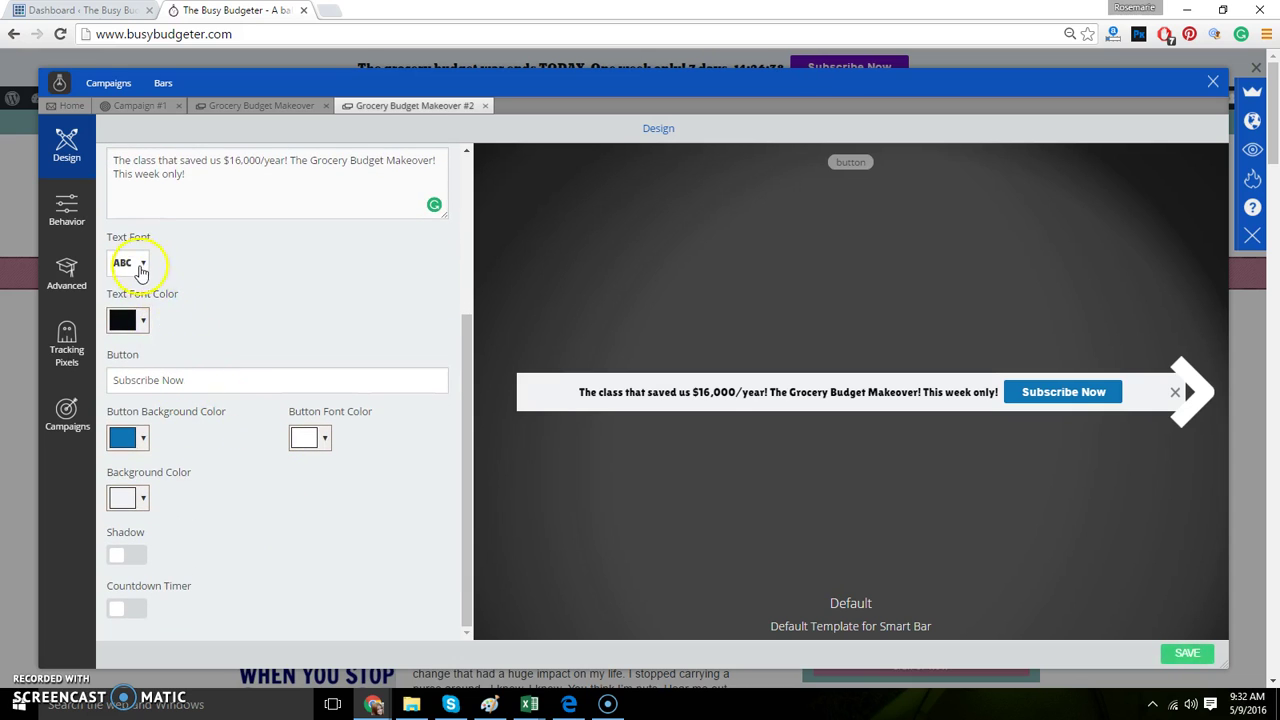
left_click(132, 266)
left_click(240, 310)
left_click_drag(240, 310, 251, 389)
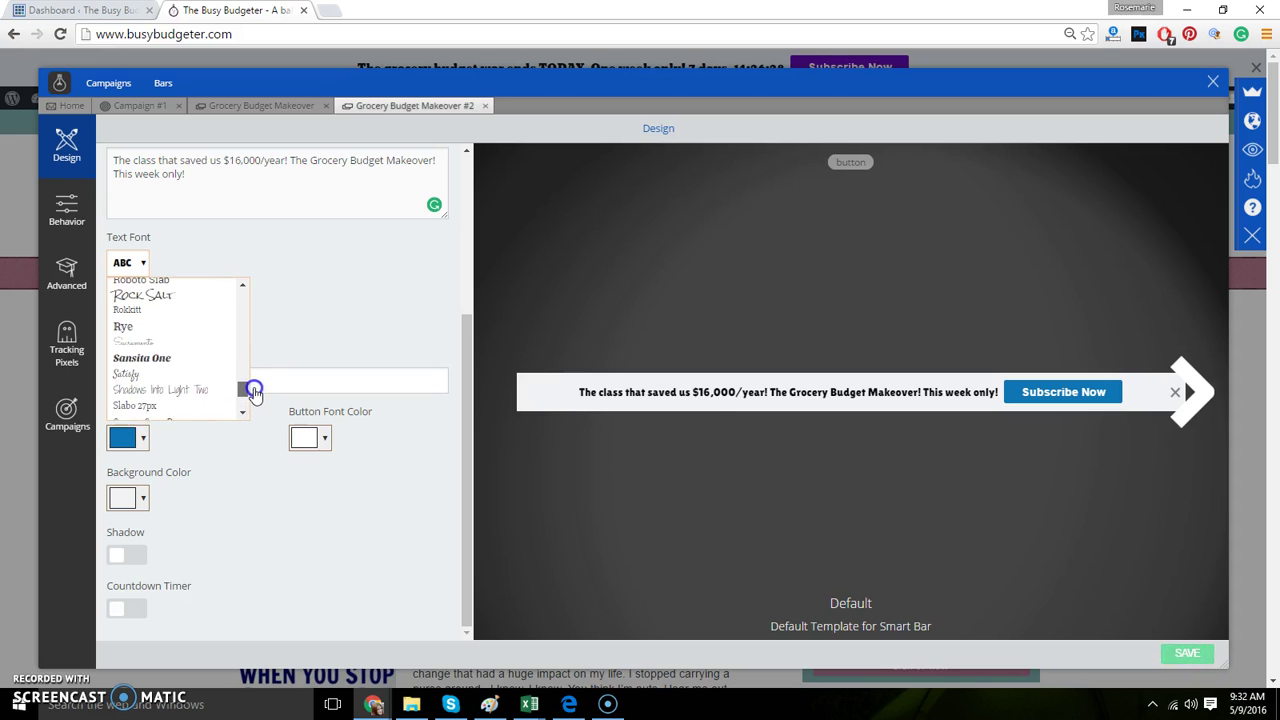
left_click(180, 369)
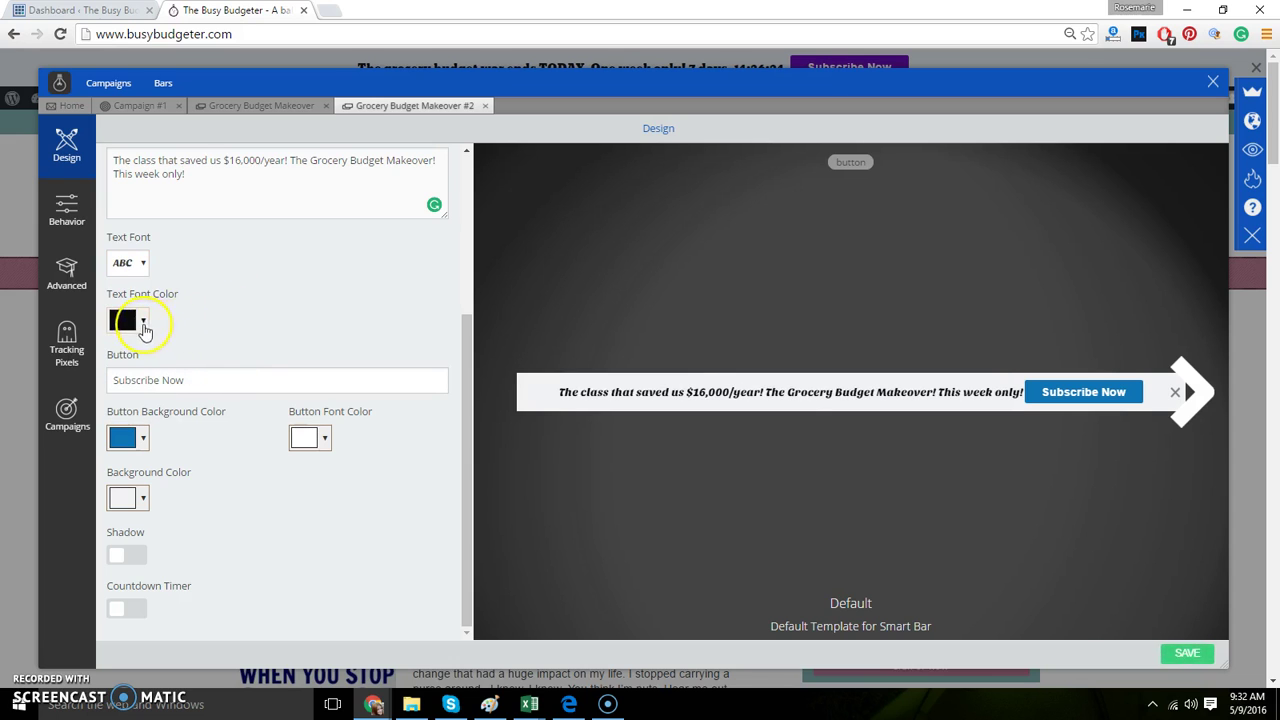
left_click(138, 263)
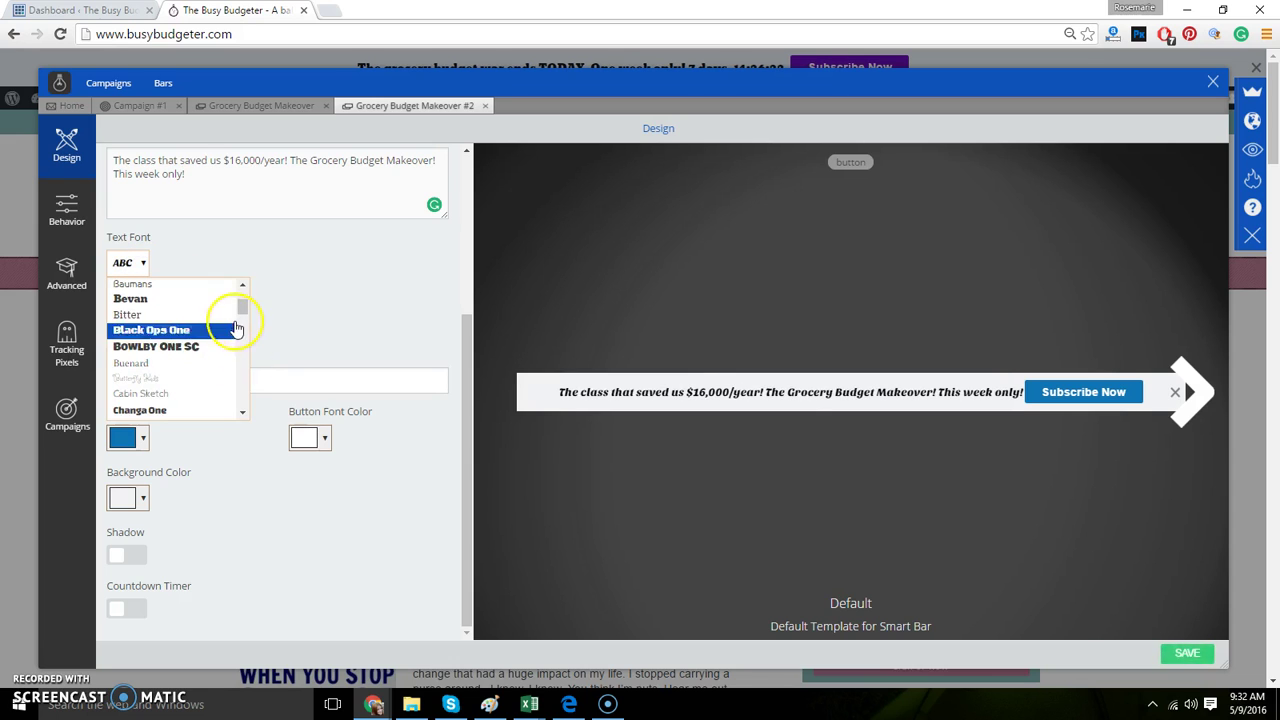
left_click_drag(243, 304, 246, 309)
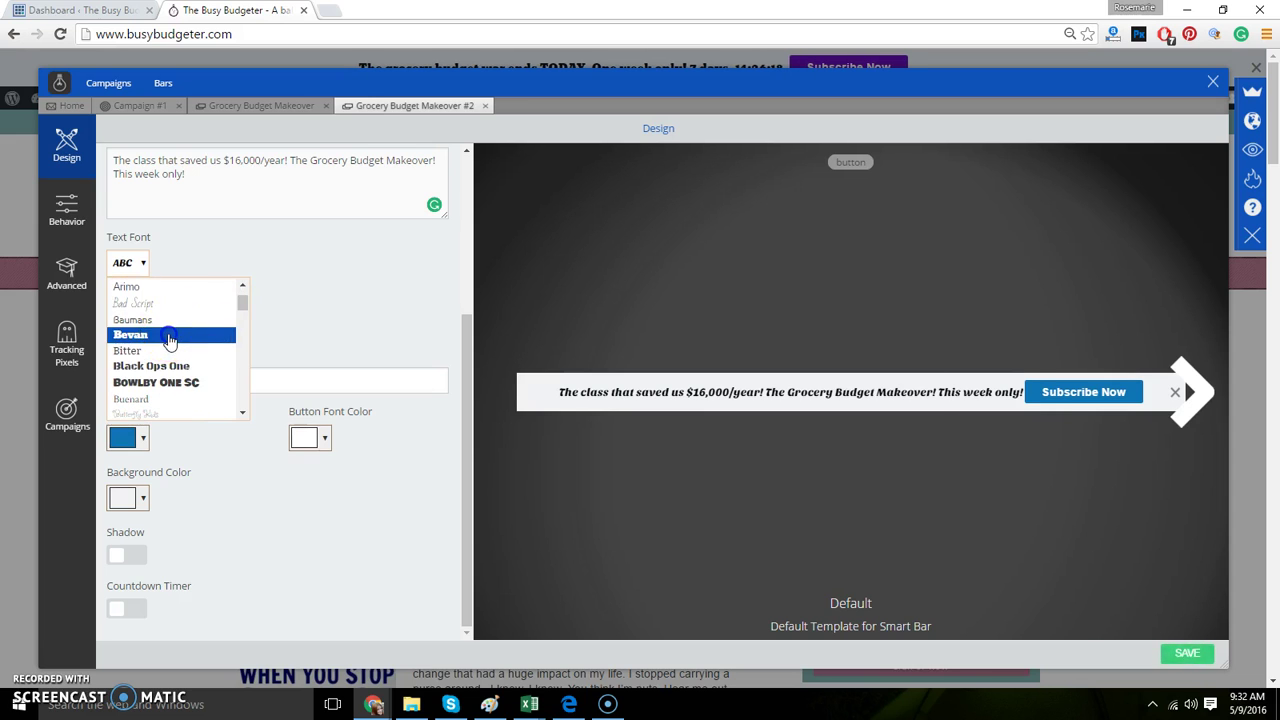
left_click(170, 338)
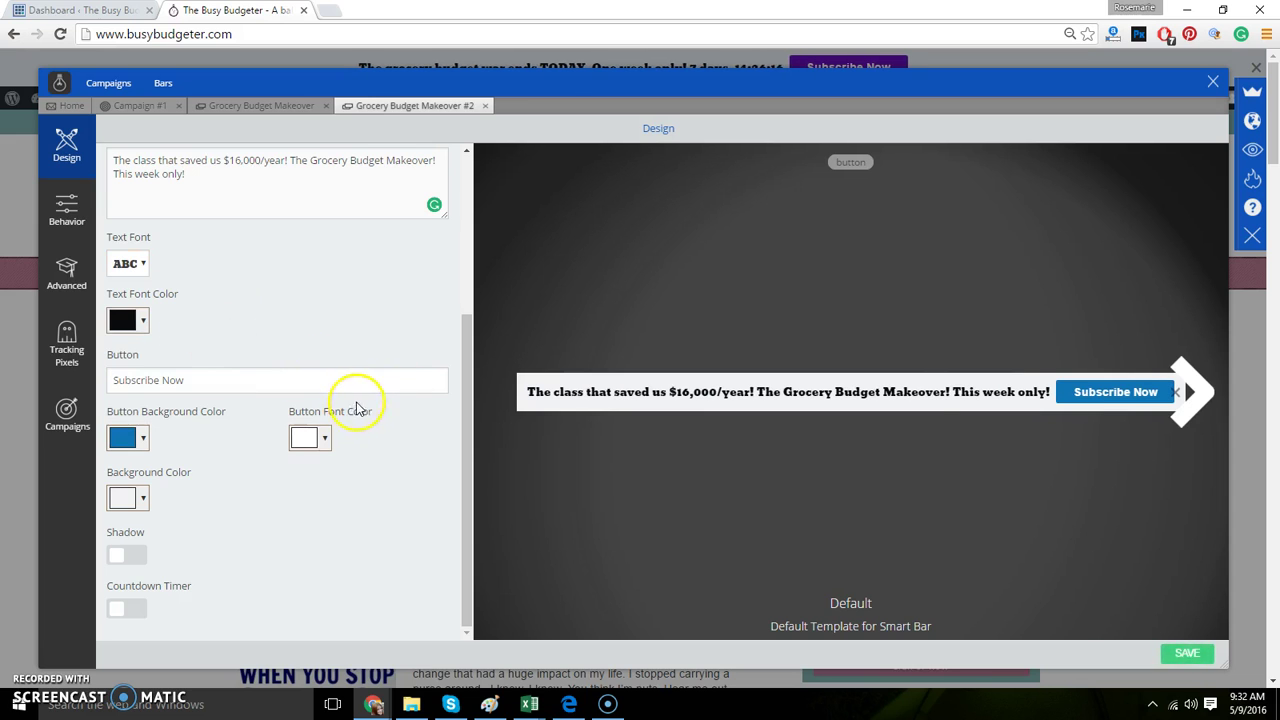
left_click_drag(228, 380, 94, 380)
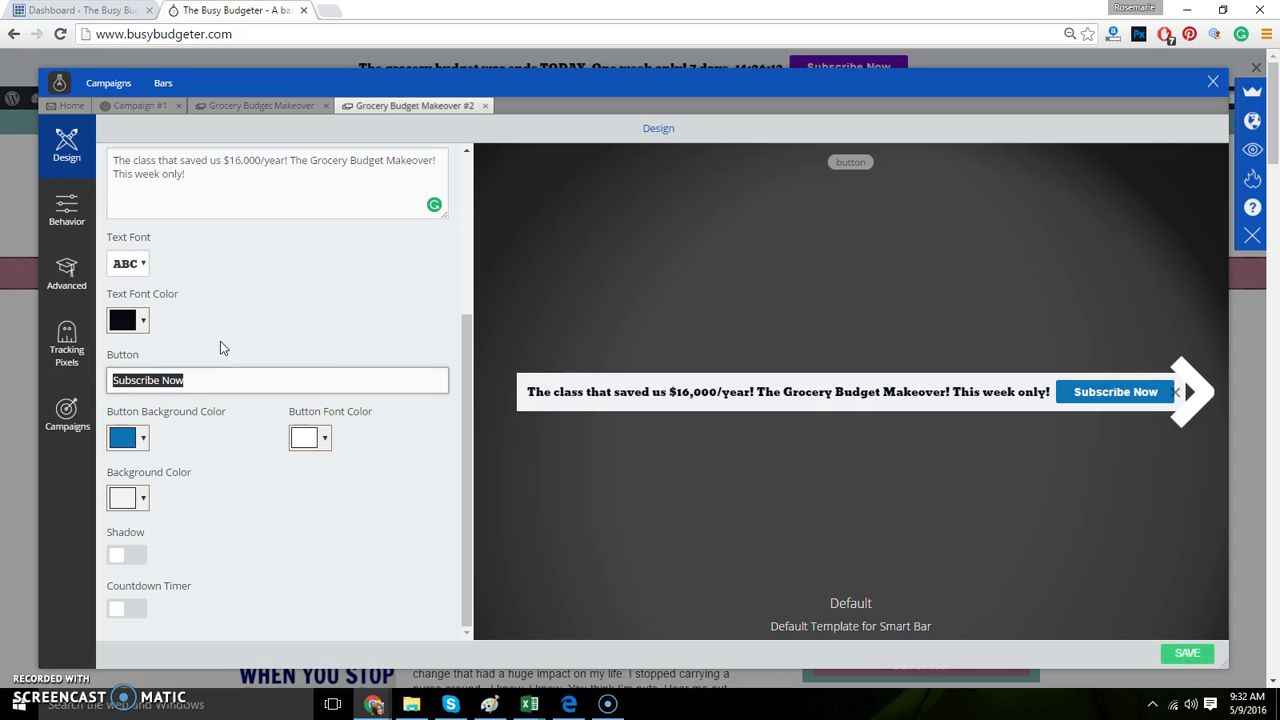
- Change the button label from 'Subscribe Now' to 'LEARN MORE'
key("BackSpace")
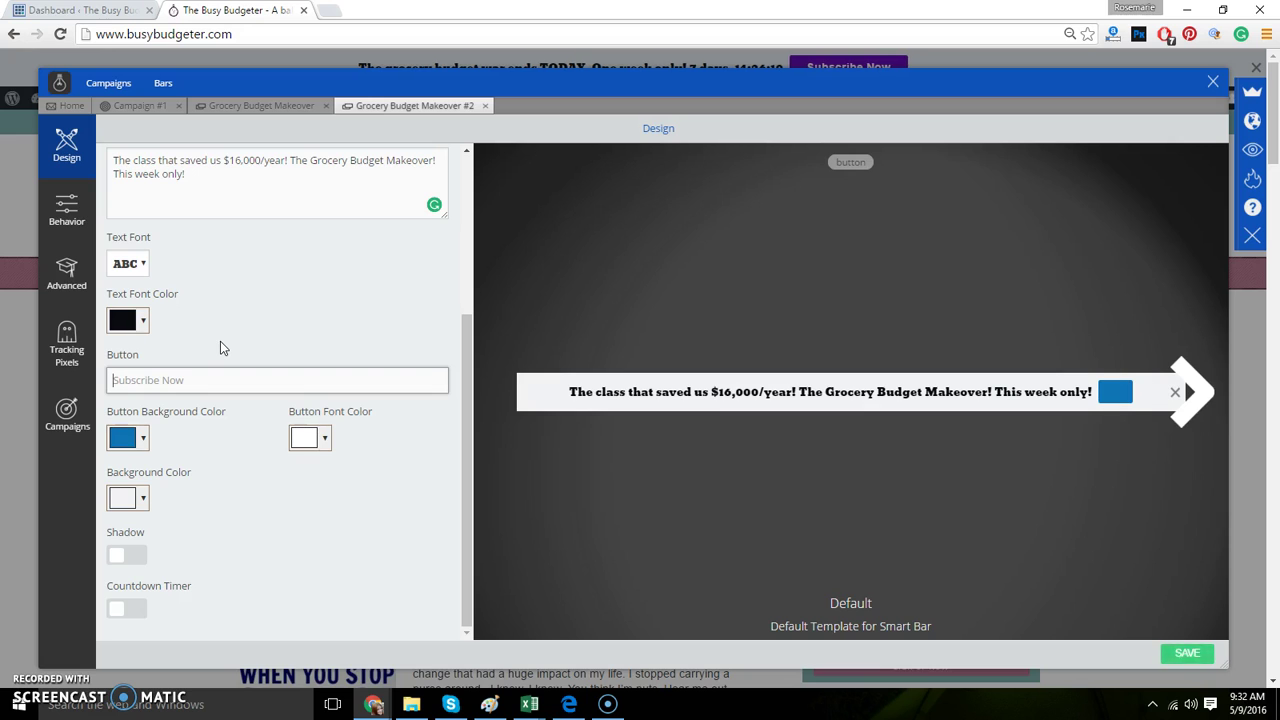
type("BUY")
key("BackSpace")
key("BackSpace")
key("BackSpace")
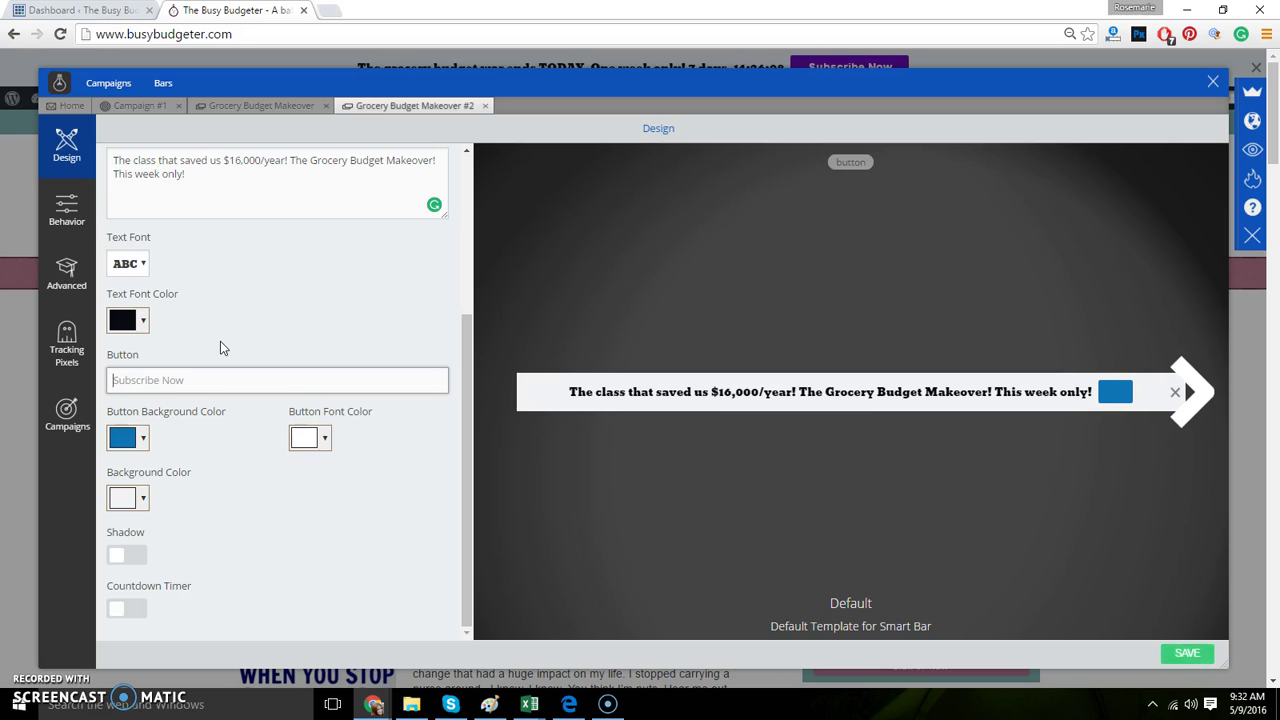
type("LEARN")
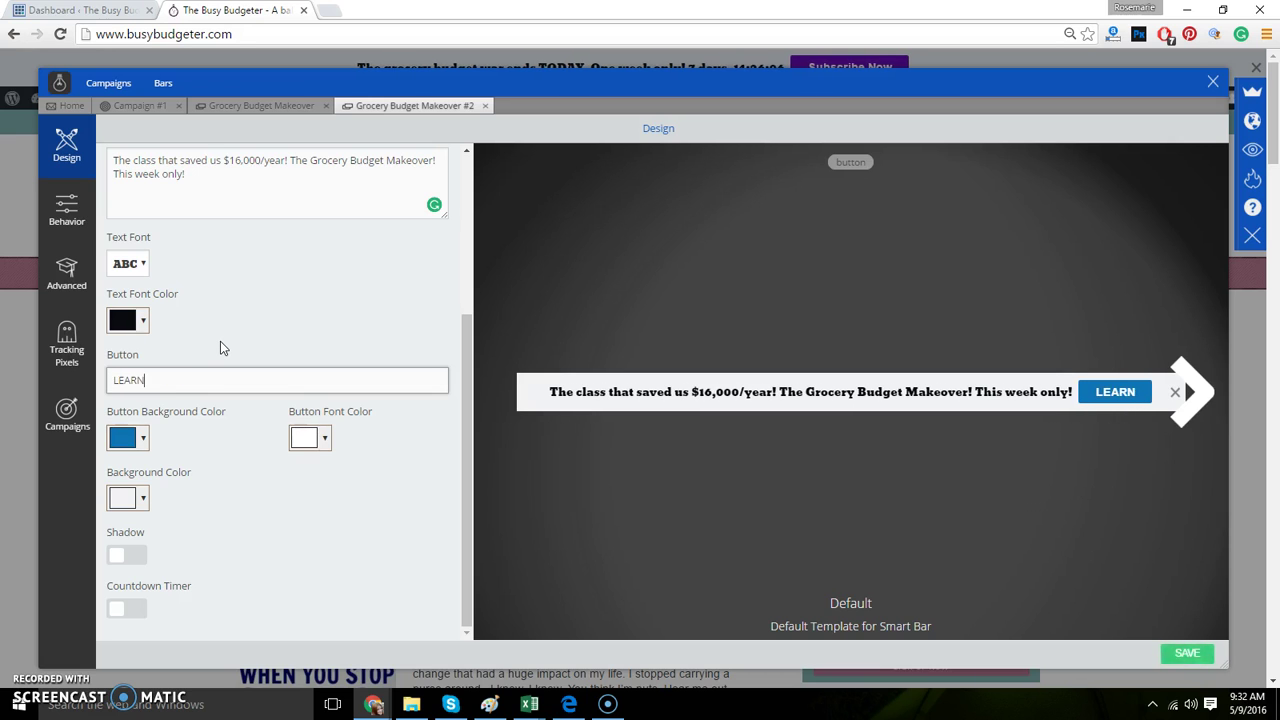
type(" MO")
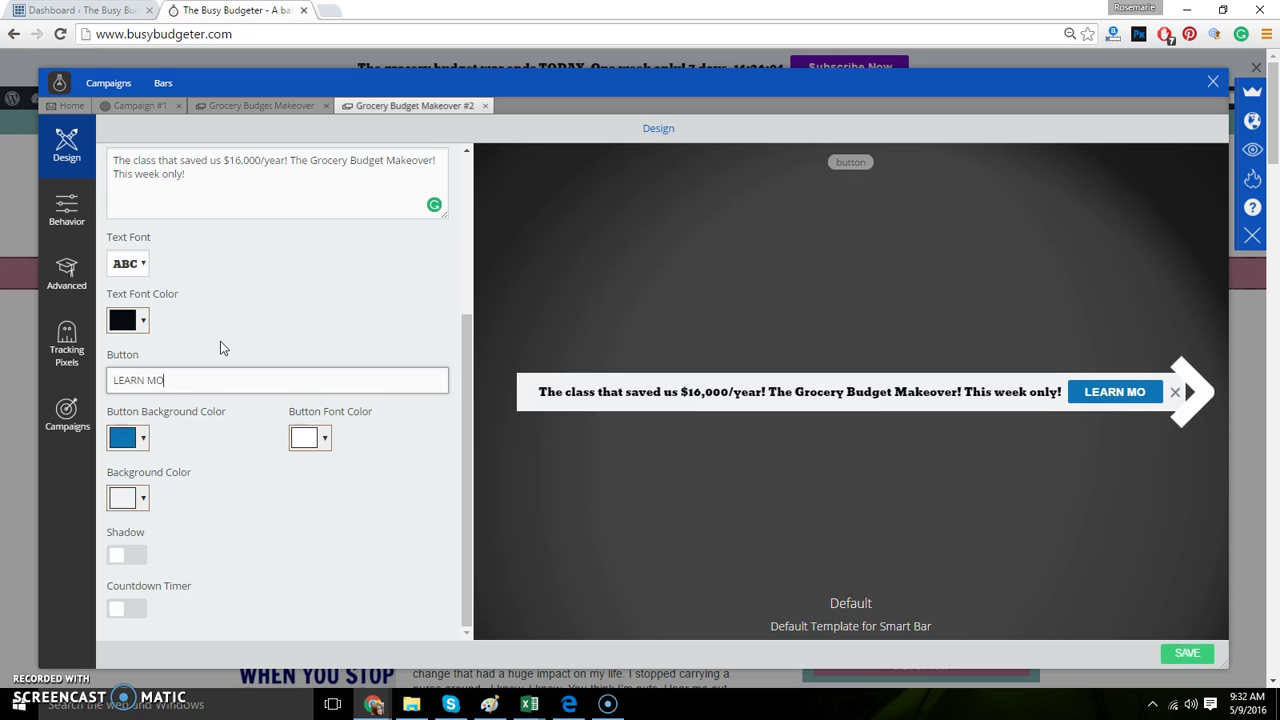
type("RE")
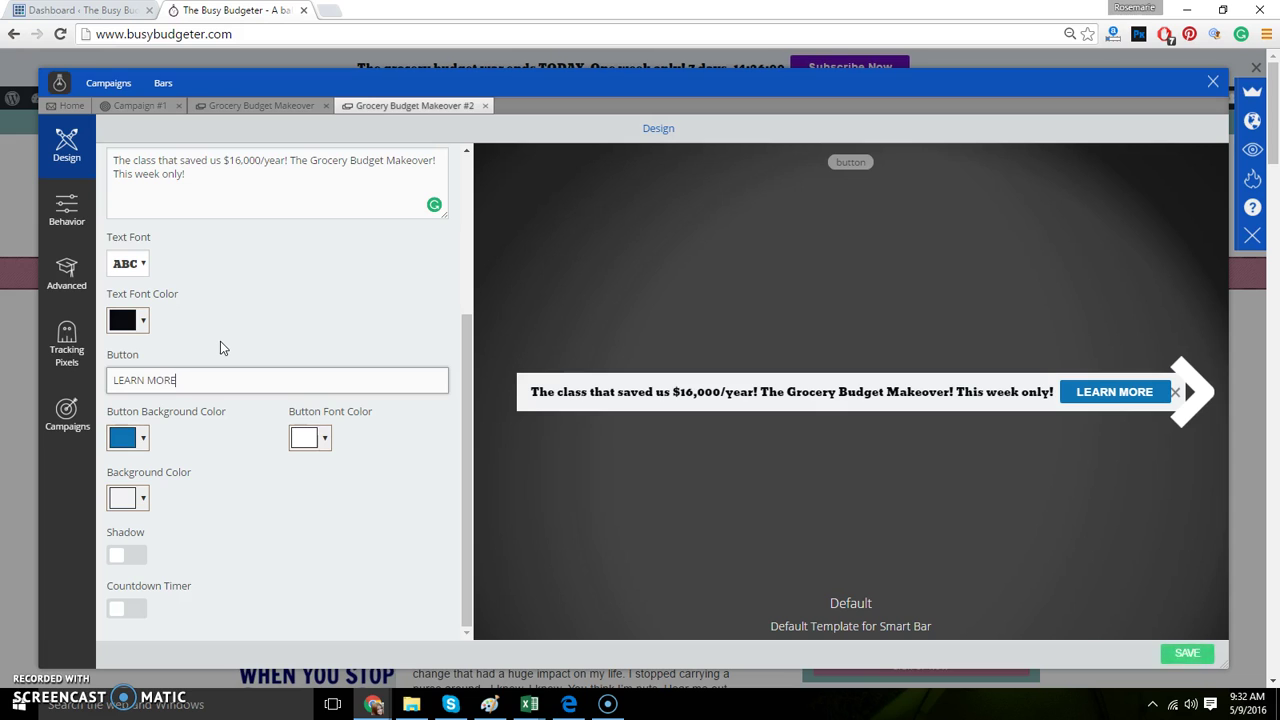
left_click(217, 457)
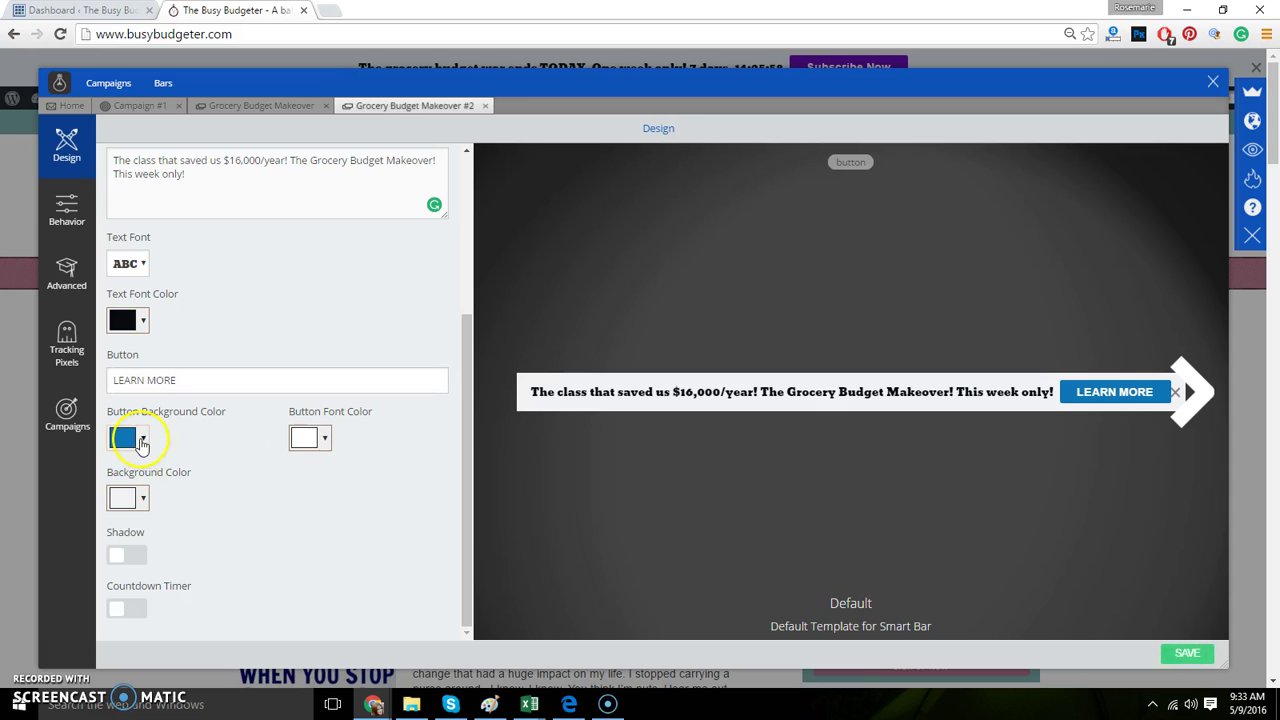
- Set the Button Background Color to a dark muted purple, #654977
left_click(142, 439)
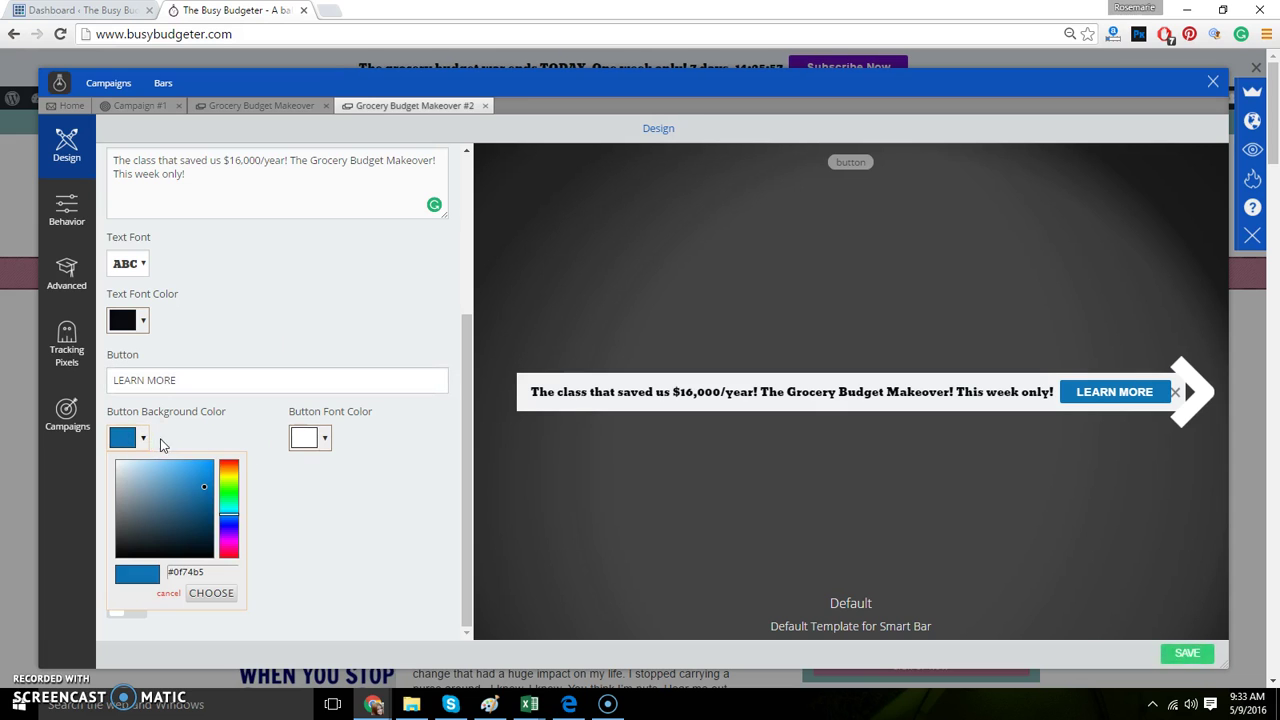
left_click(230, 538)
left_click(158, 491)
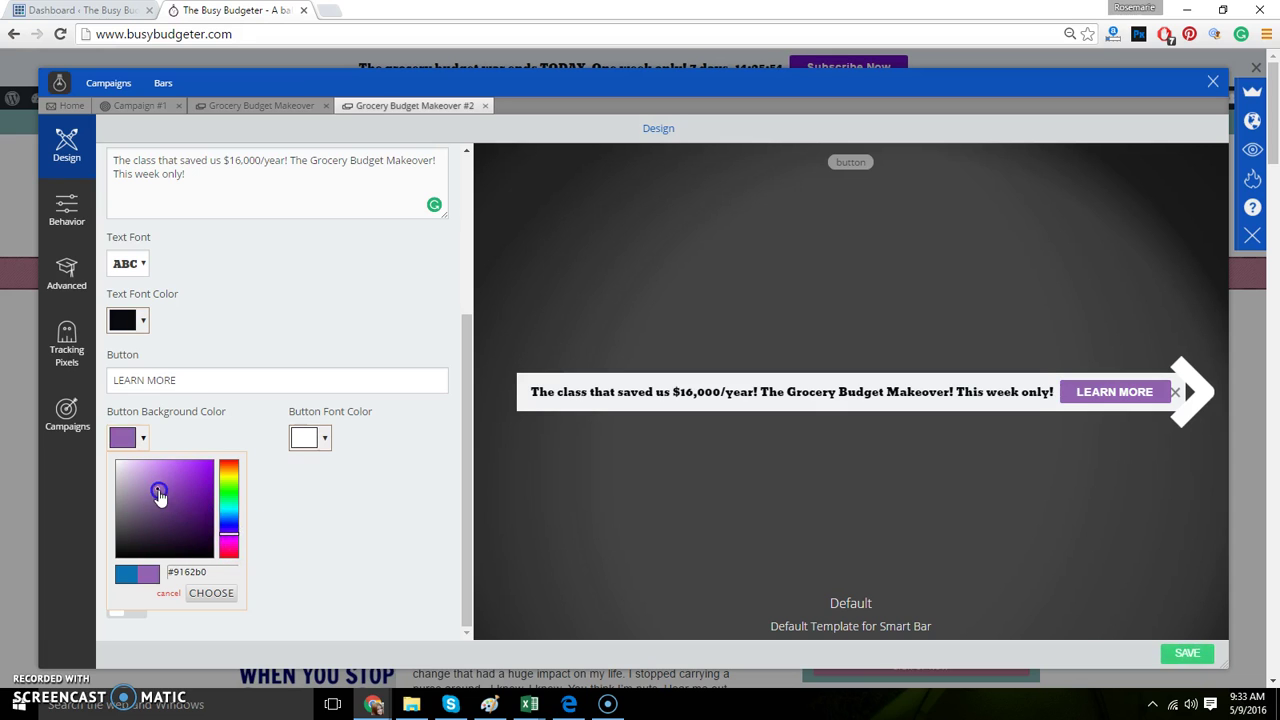
left_click(155, 504)
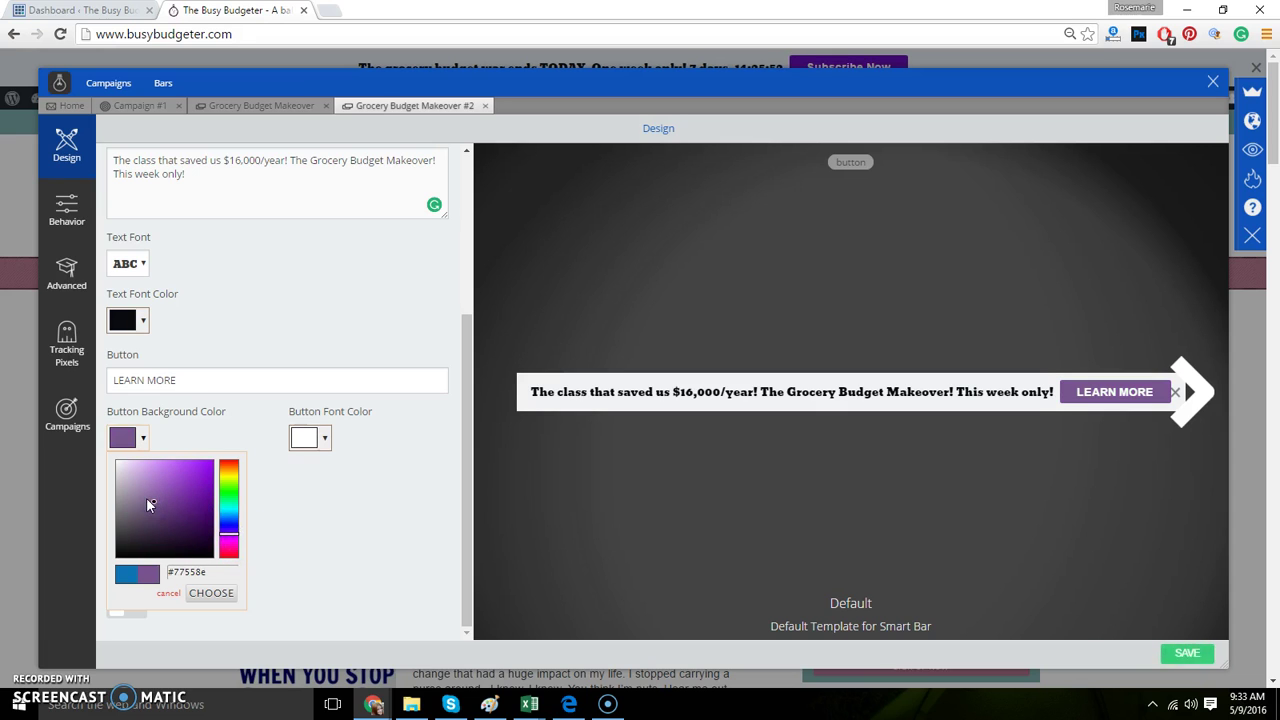
left_click(156, 500)
left_click(155, 487)
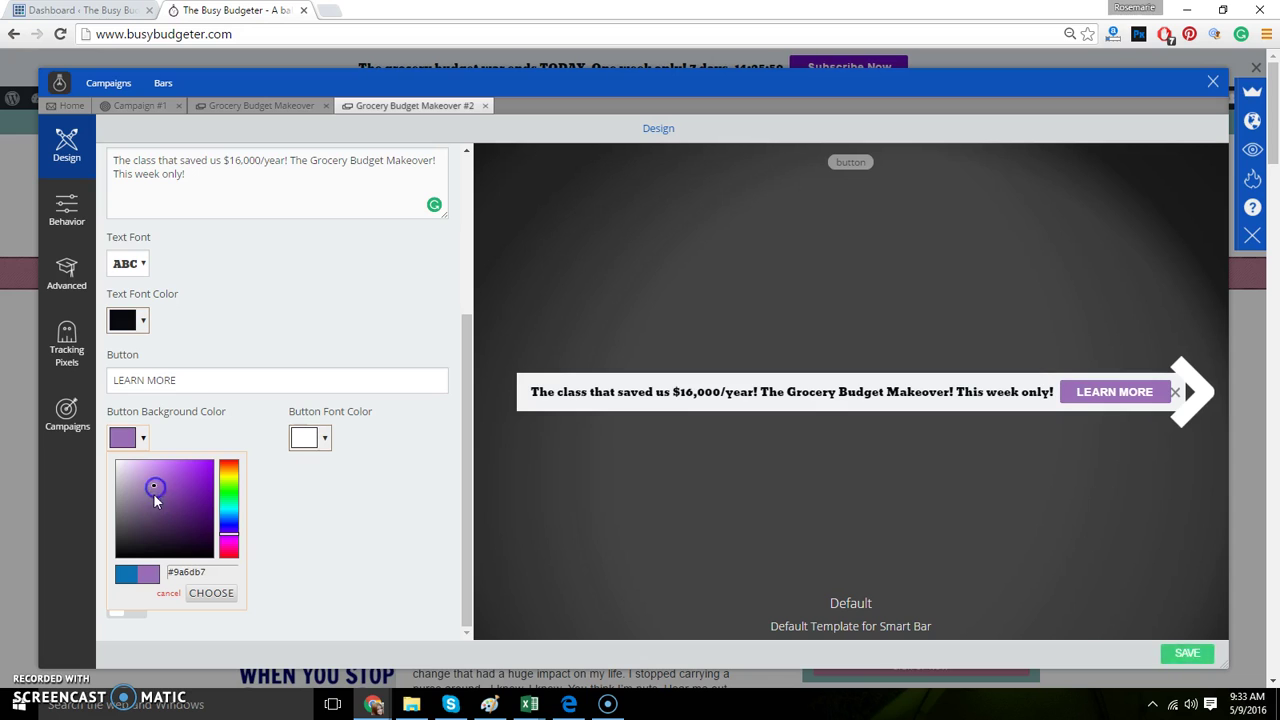
left_click(149, 477)
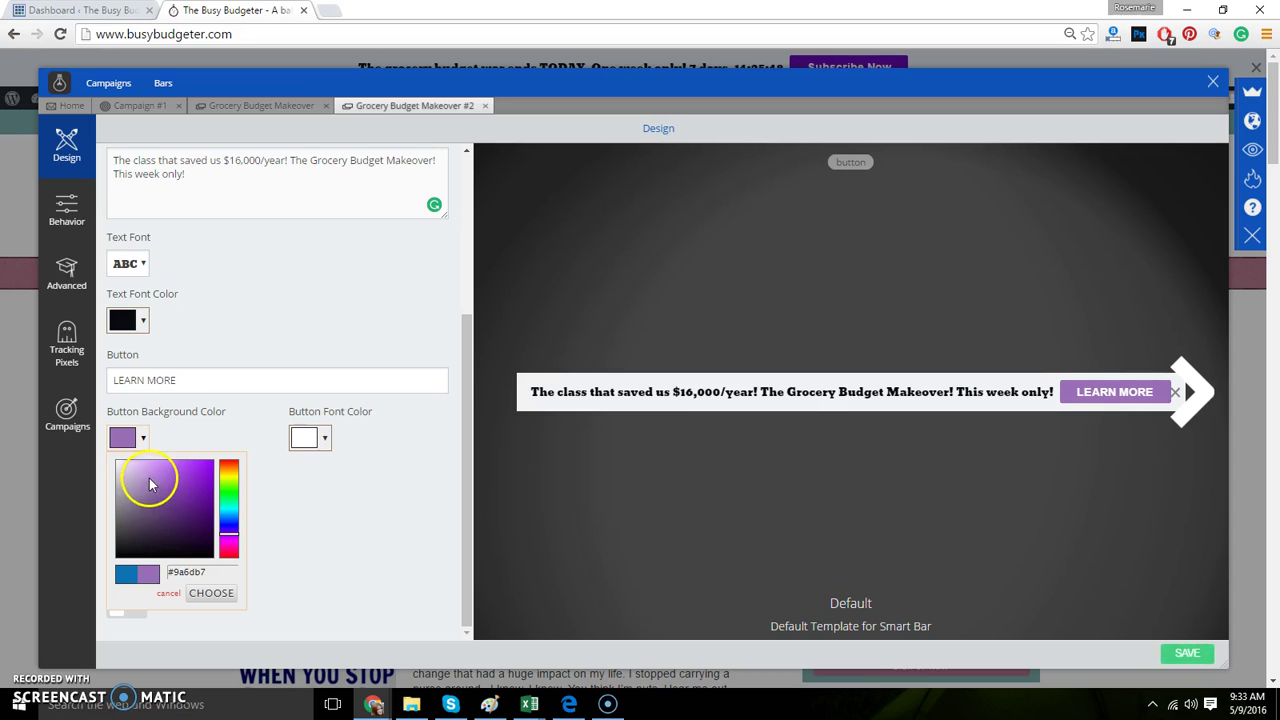
left_click(157, 478)
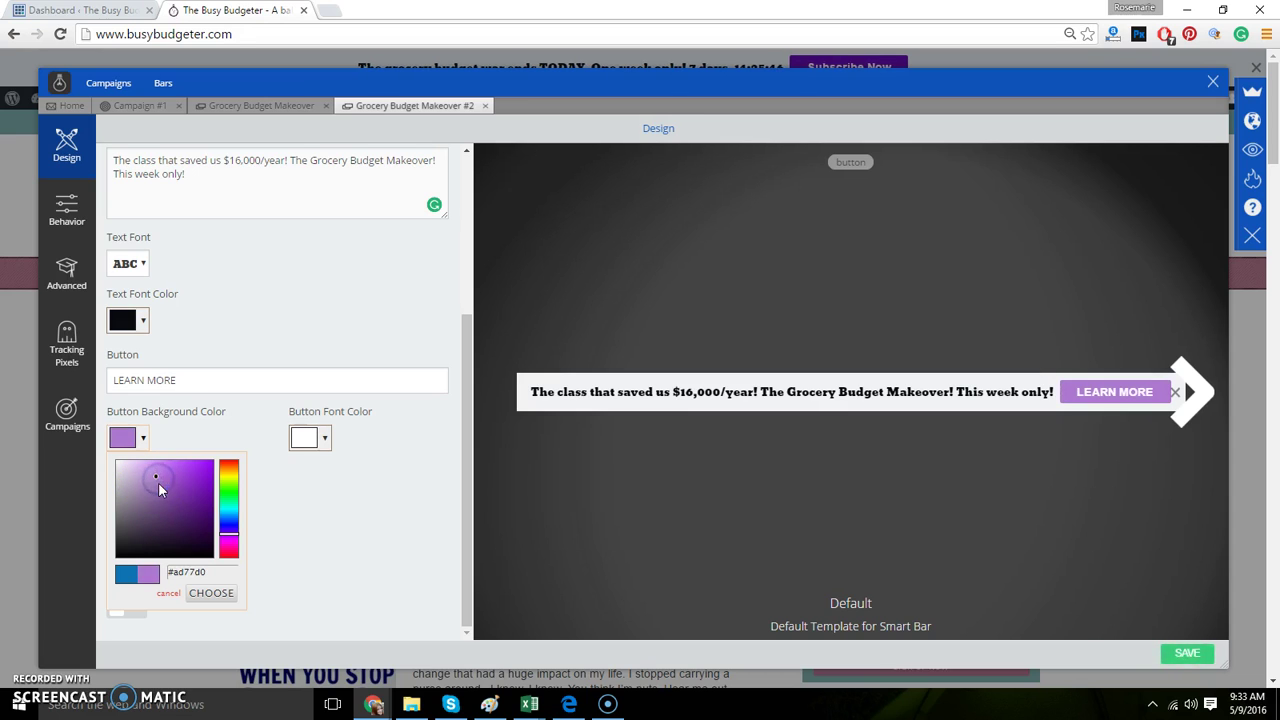
left_click(157, 488)
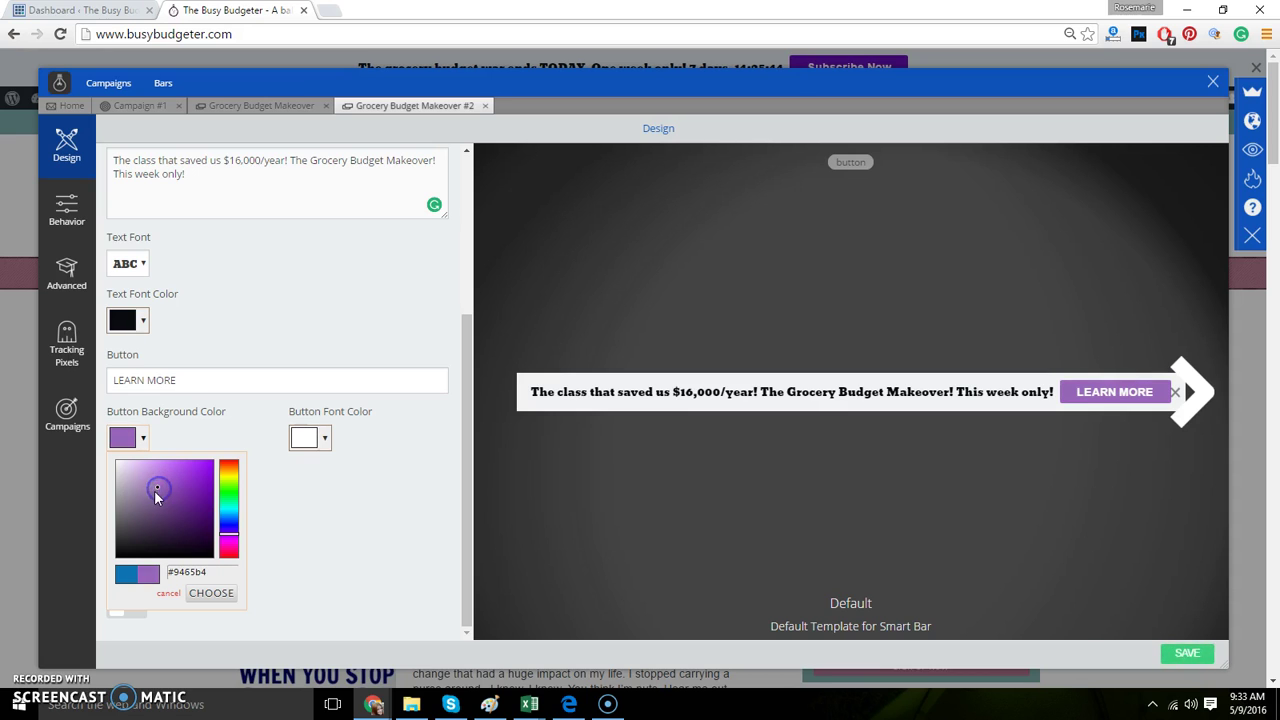
left_click(151, 484)
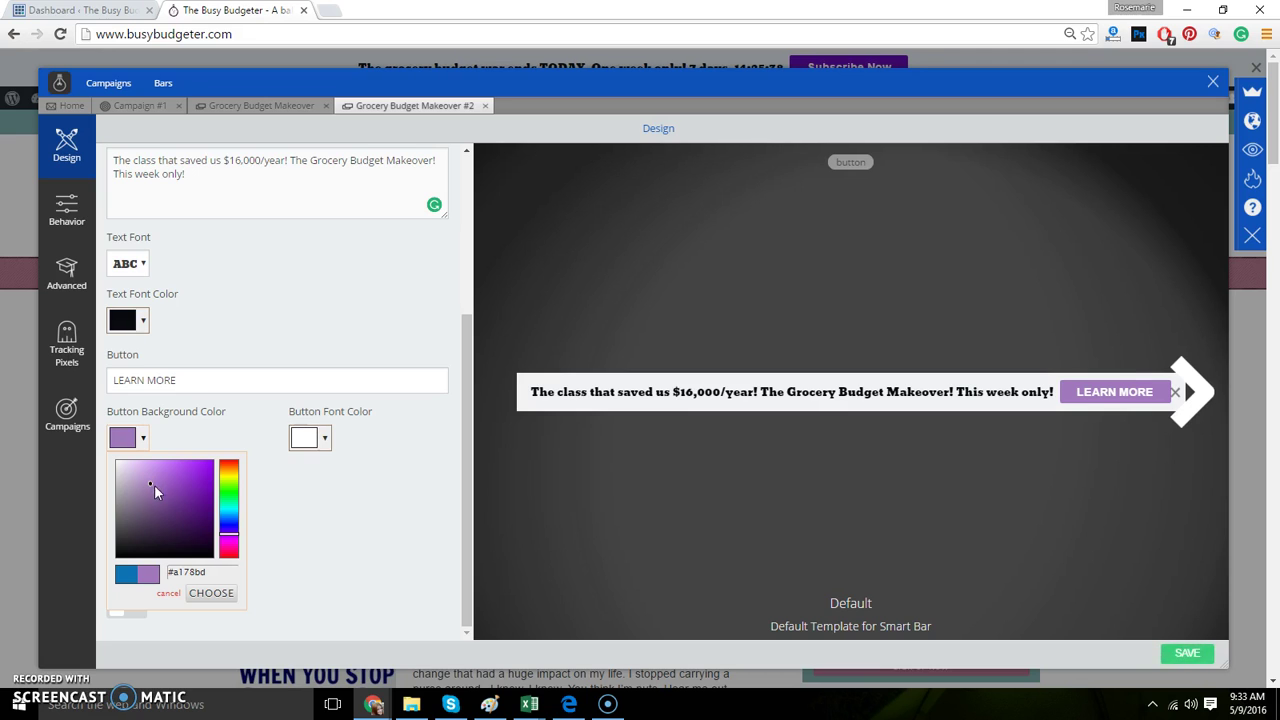
left_click(154, 486)
left_click(154, 506)
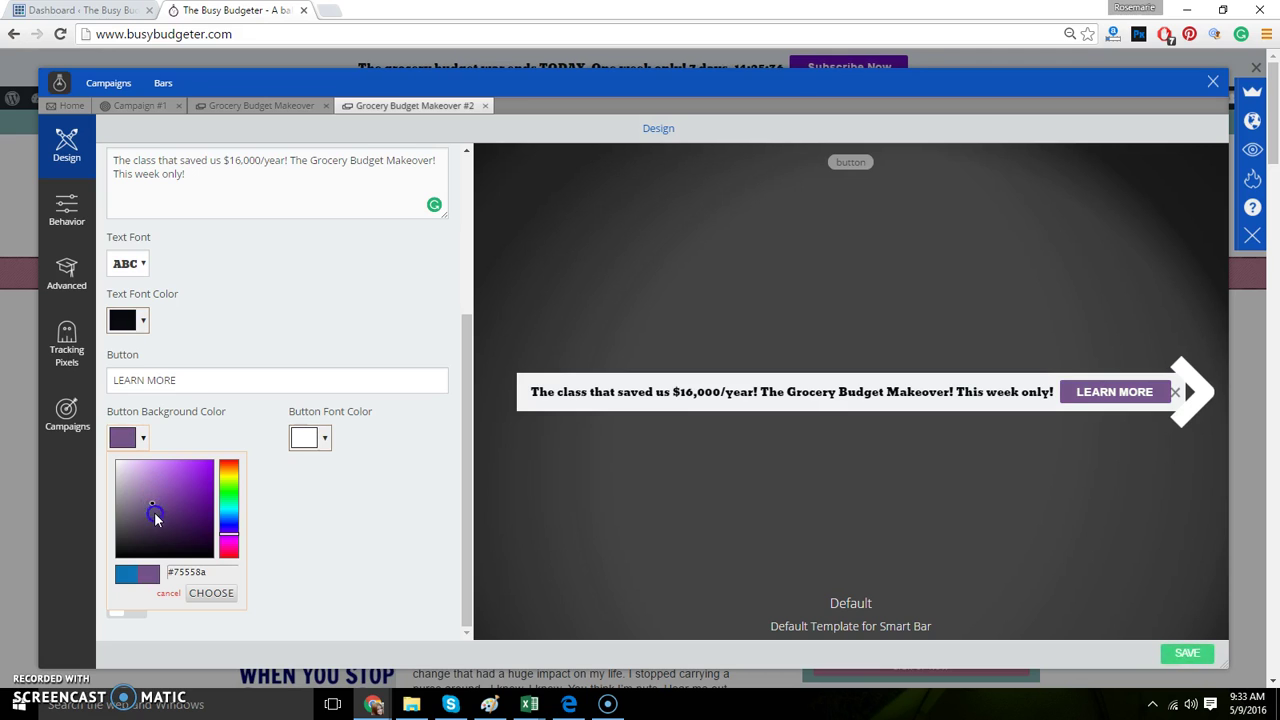
left_click(154, 512)
left_click(154, 501)
left_click(154, 512)
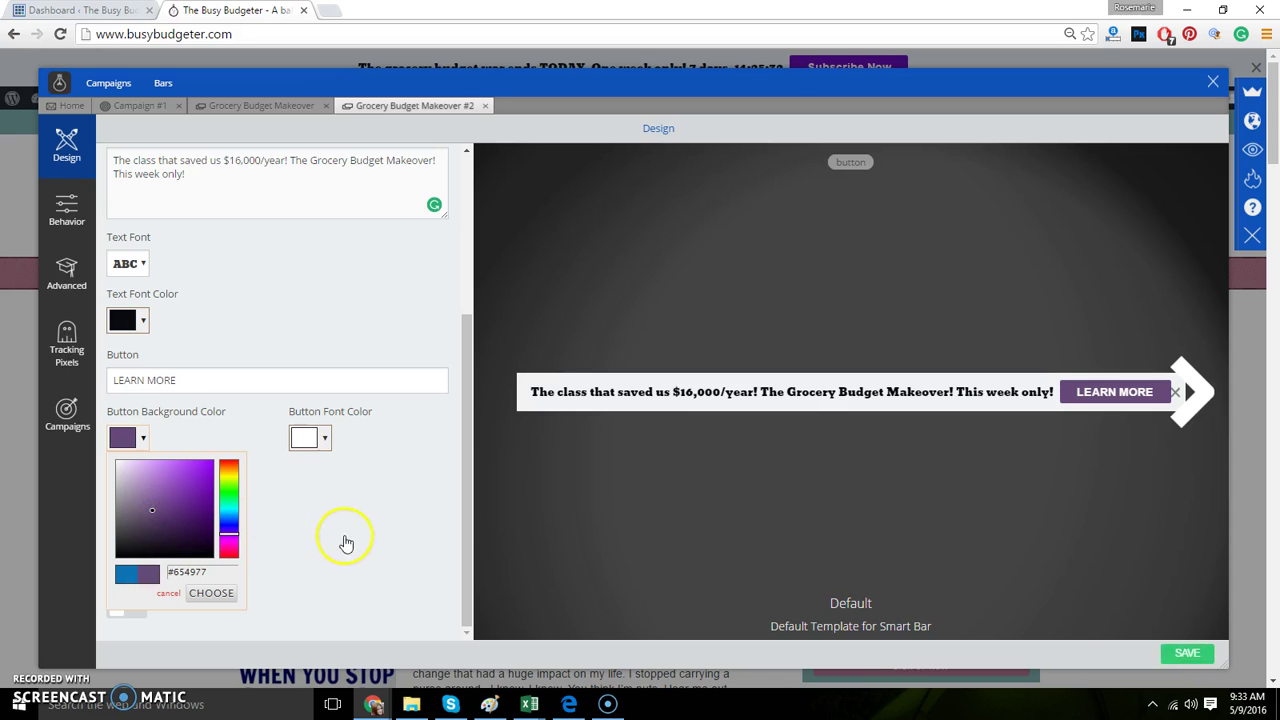
left_click(308, 551)
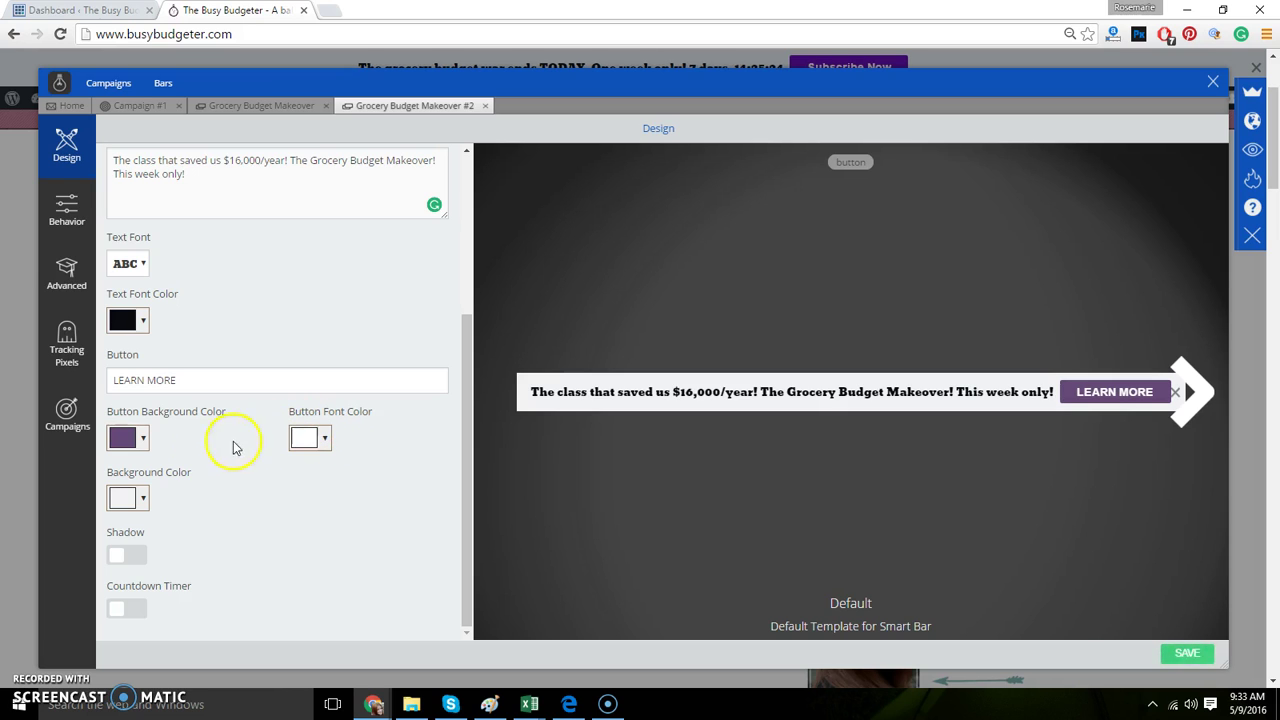
- Change the bar's Background Color to a pale grey-green, #cde0db
left_click(140, 500)
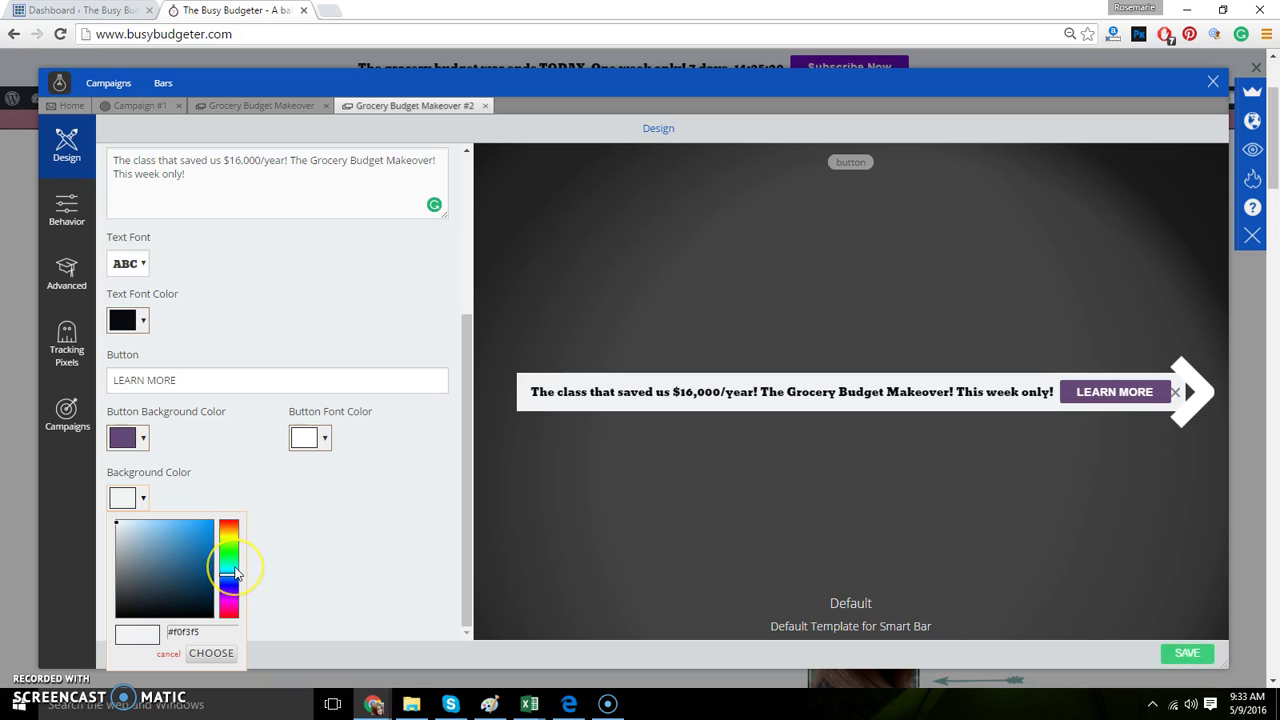
left_click_drag(234, 573, 234, 563)
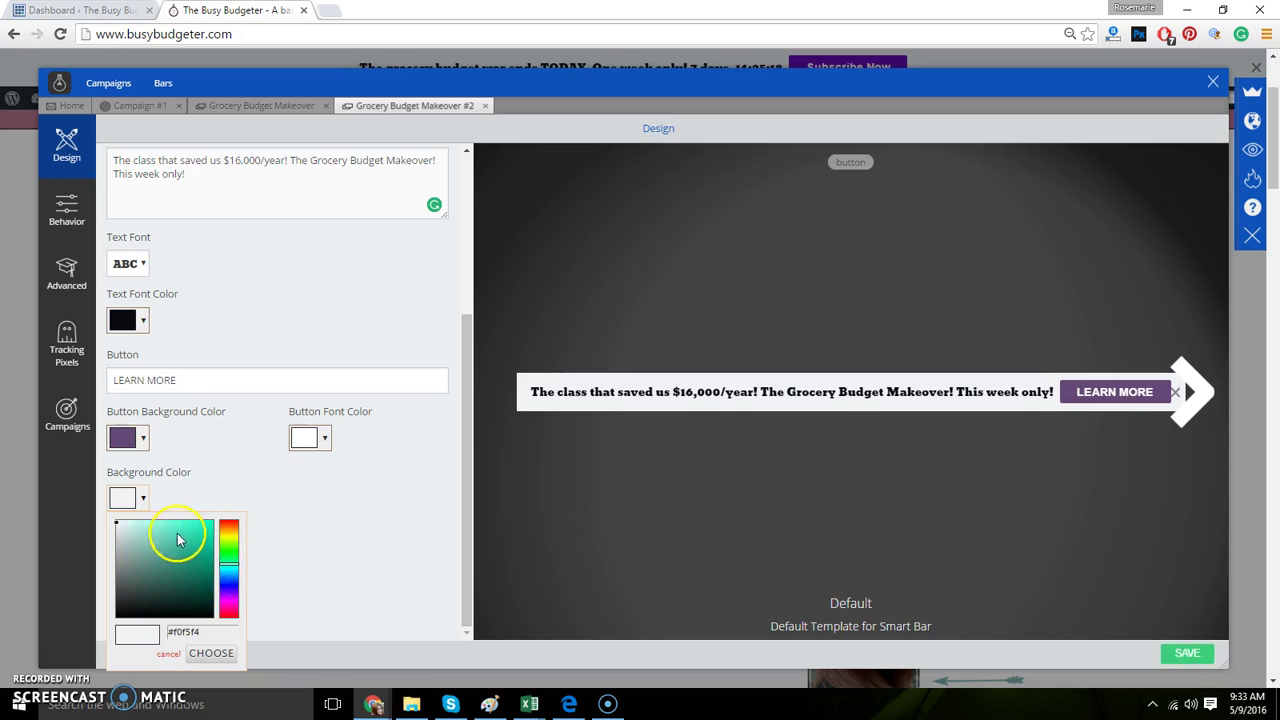
left_click(137, 533)
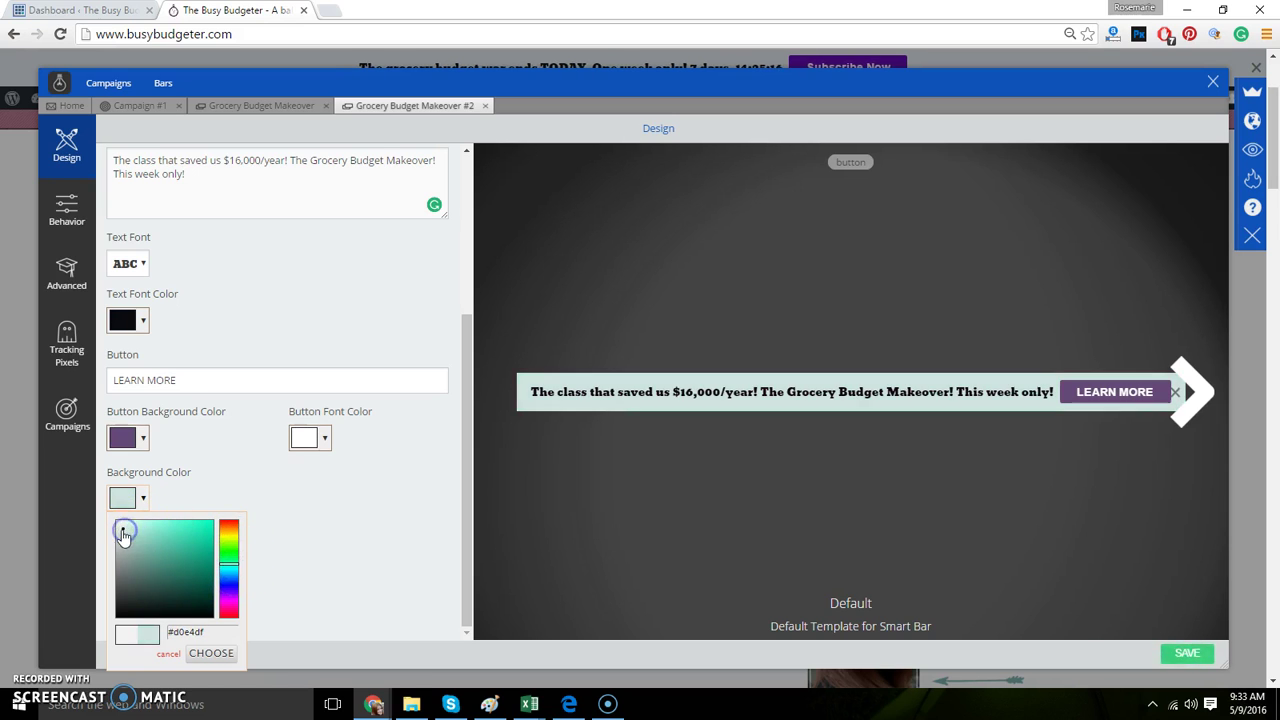
left_click(130, 539)
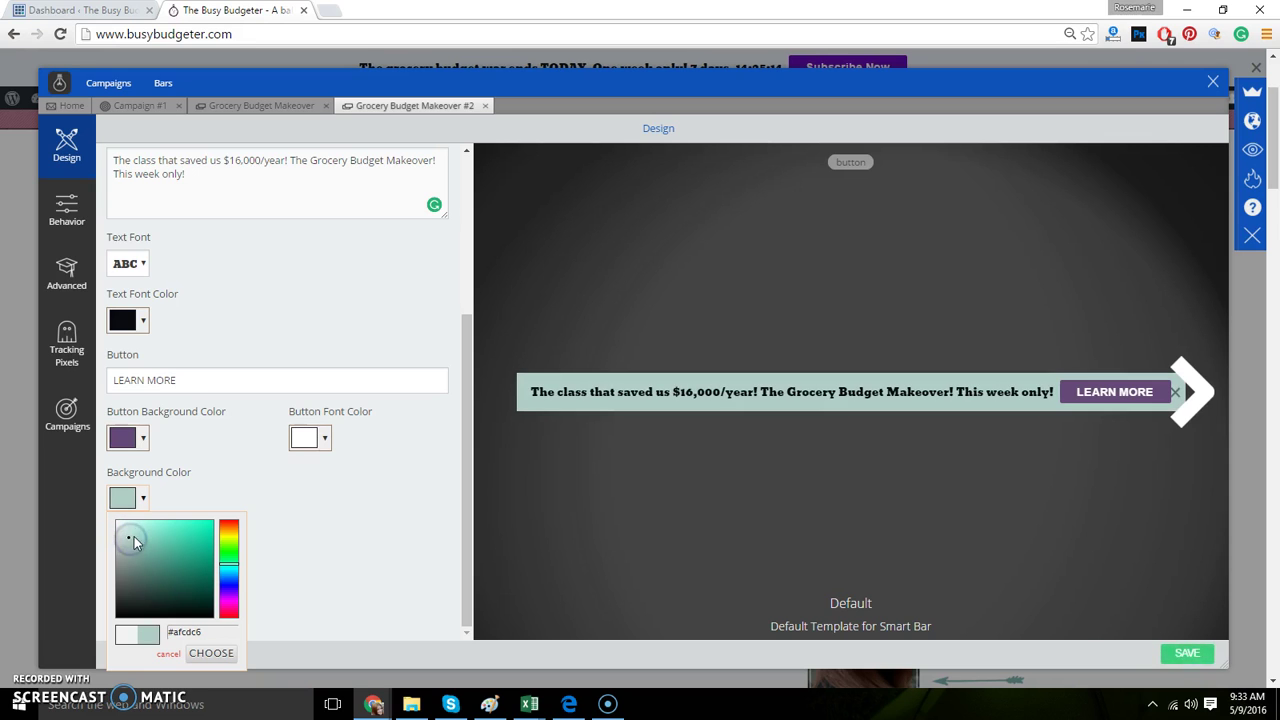
left_click(121, 501)
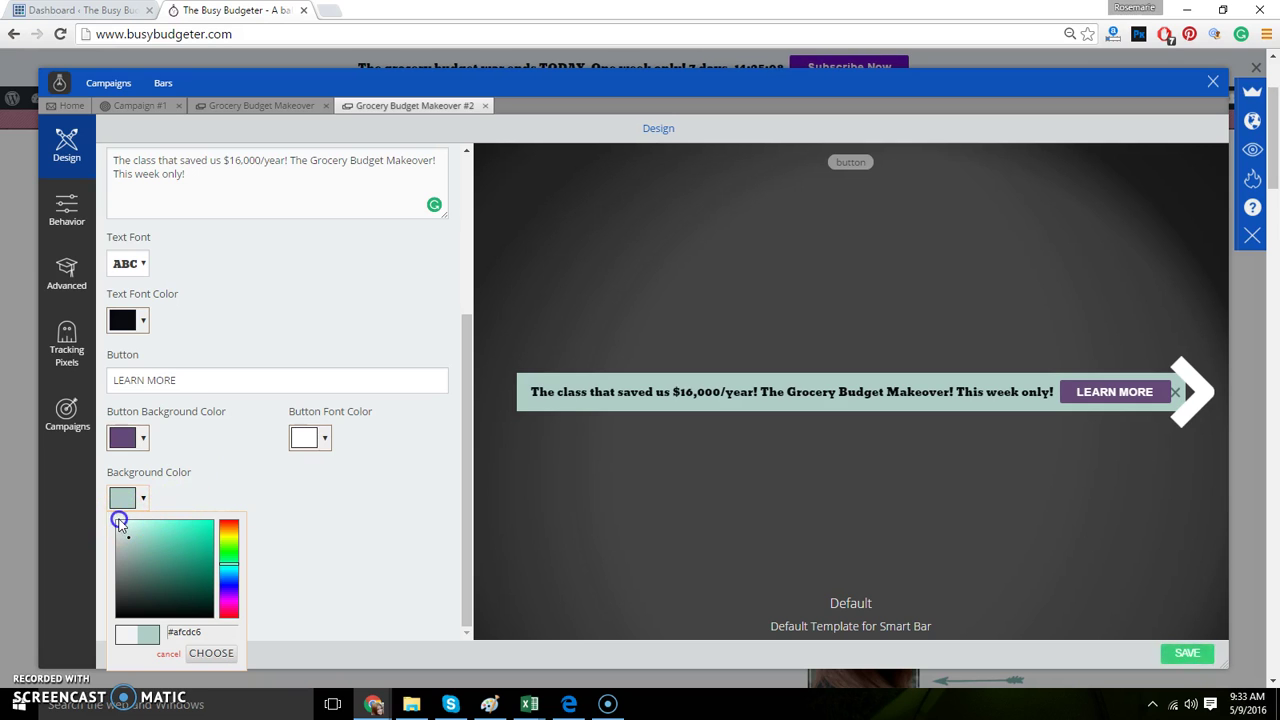
mouse_move(133, 533)
left_mouse_down()
mouse_move(146, 538)
mouse_move(125, 535)
left_mouse_up()
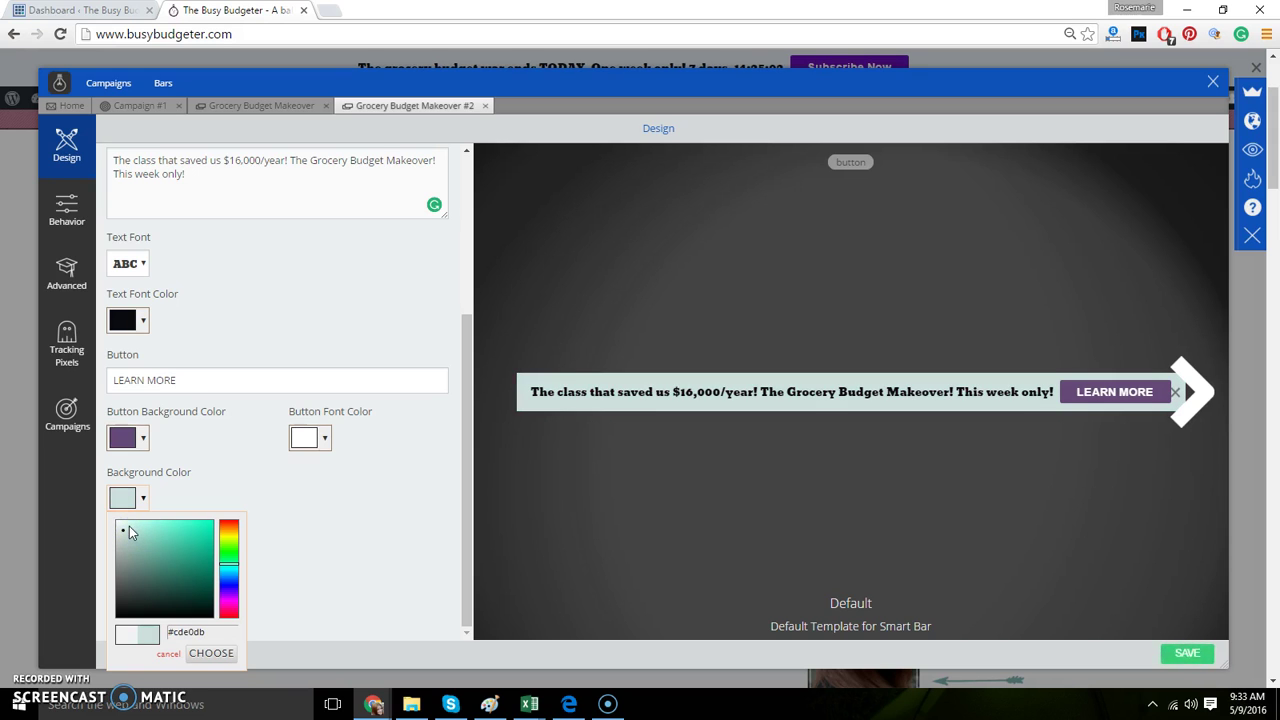
left_click(373, 516)
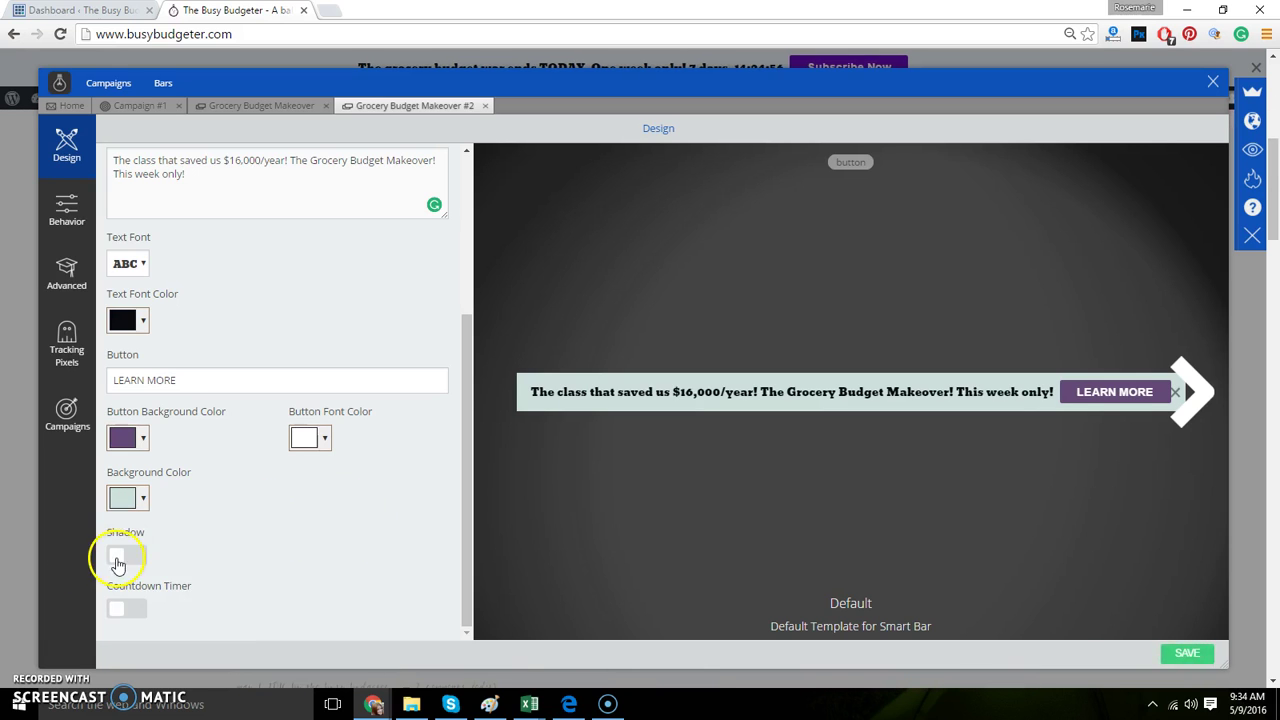
- Turn on the countdown timer, keeping the America/New York time zone
left_click(125, 609)
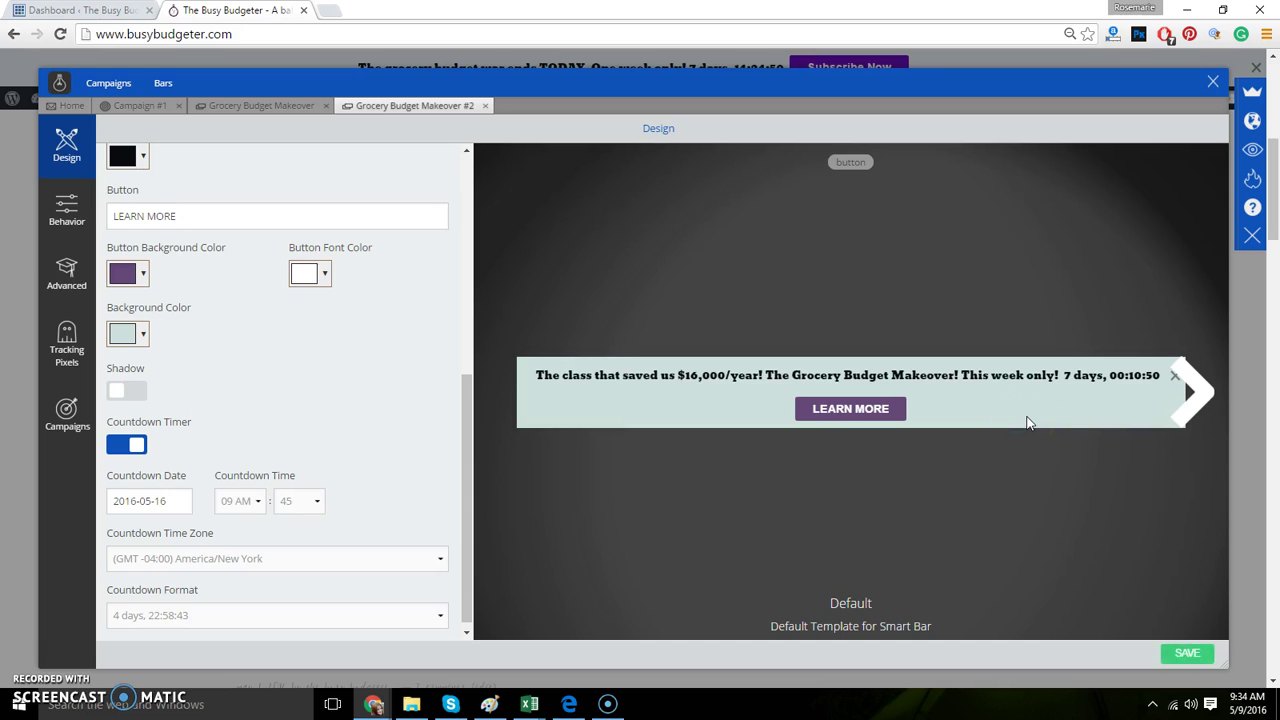
scroll(309, 392, "up", 3)
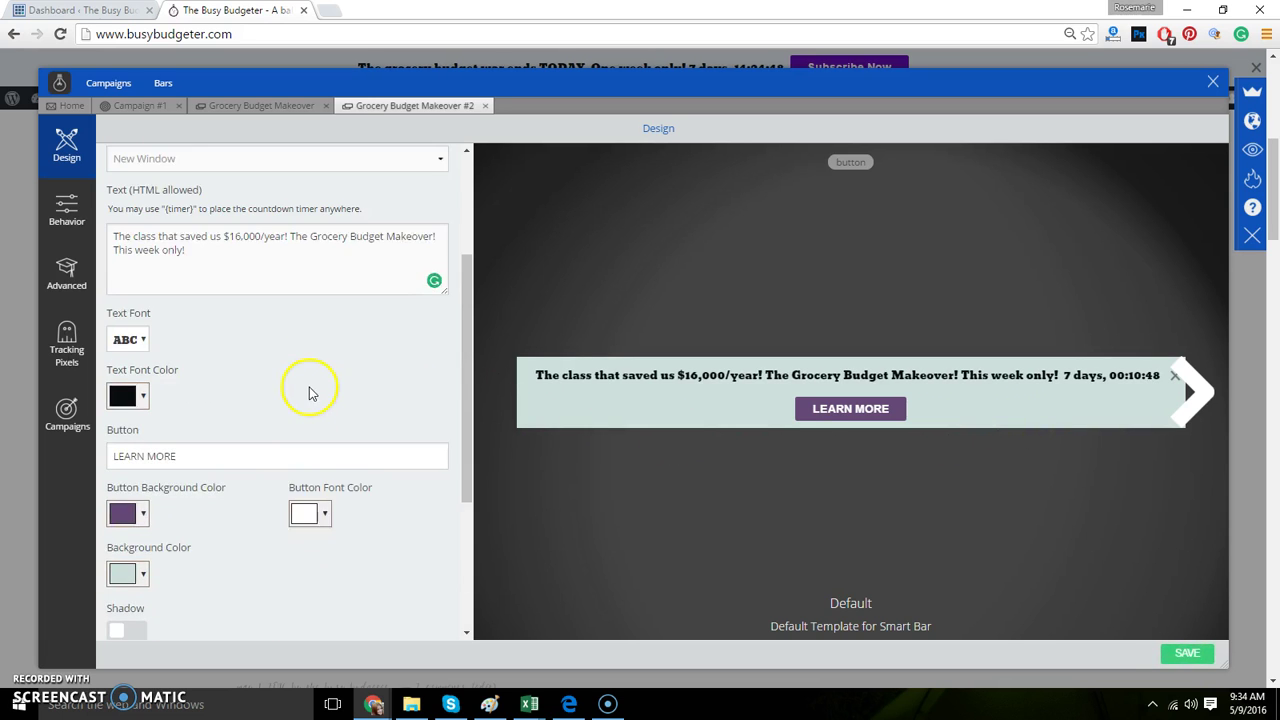
scroll(309, 392, "down", 3)
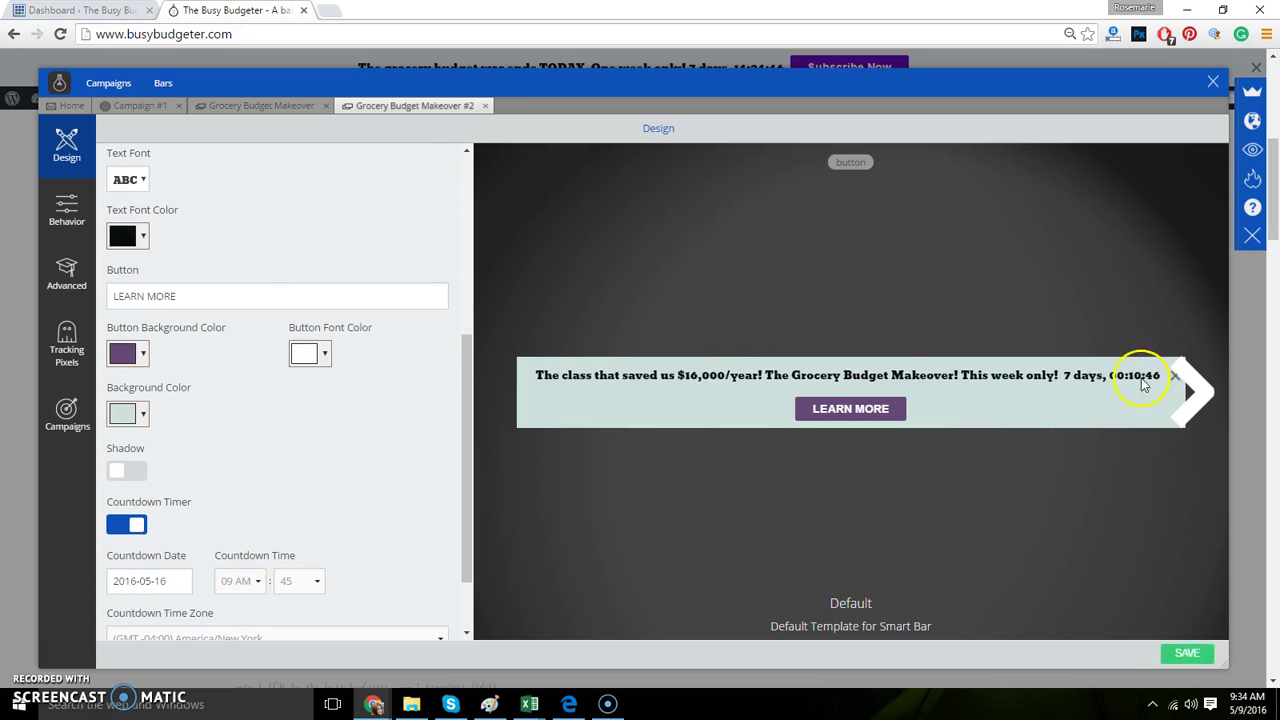
scroll(368, 518, "down", 2)
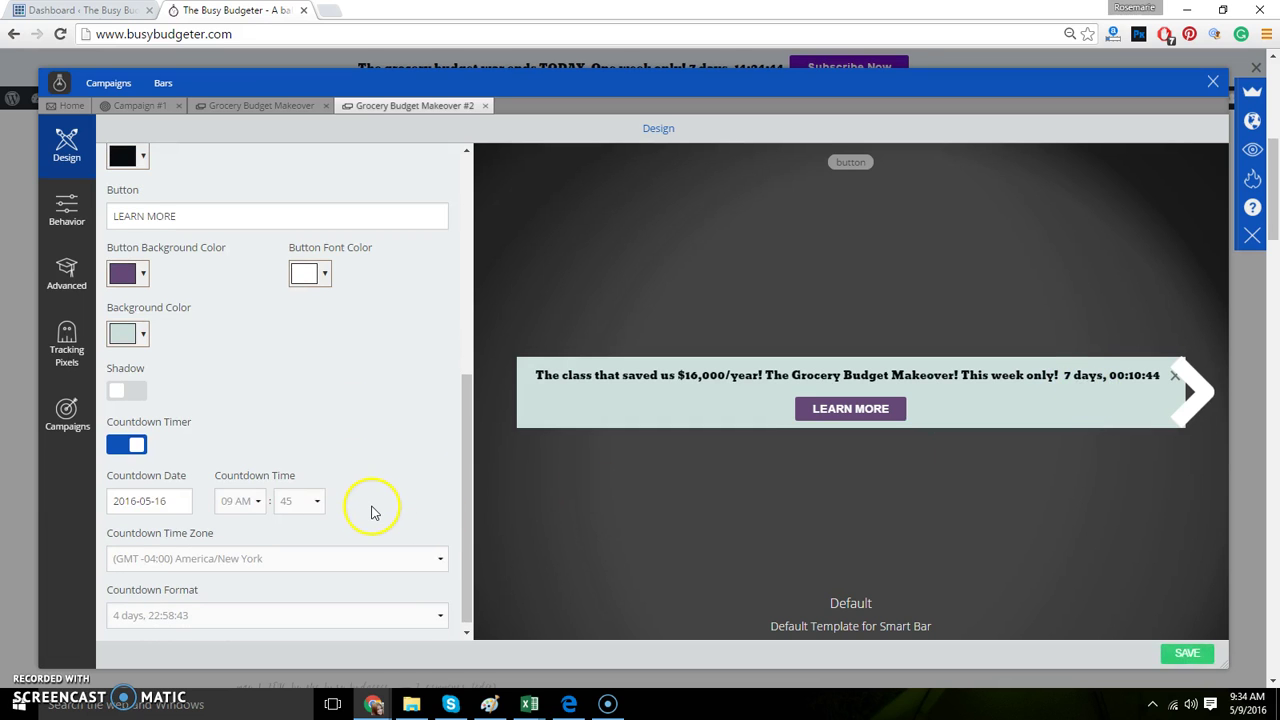
left_click(232, 552)
scroll(195, 460, "up", 10)
scroll(196, 470, "up", 5)
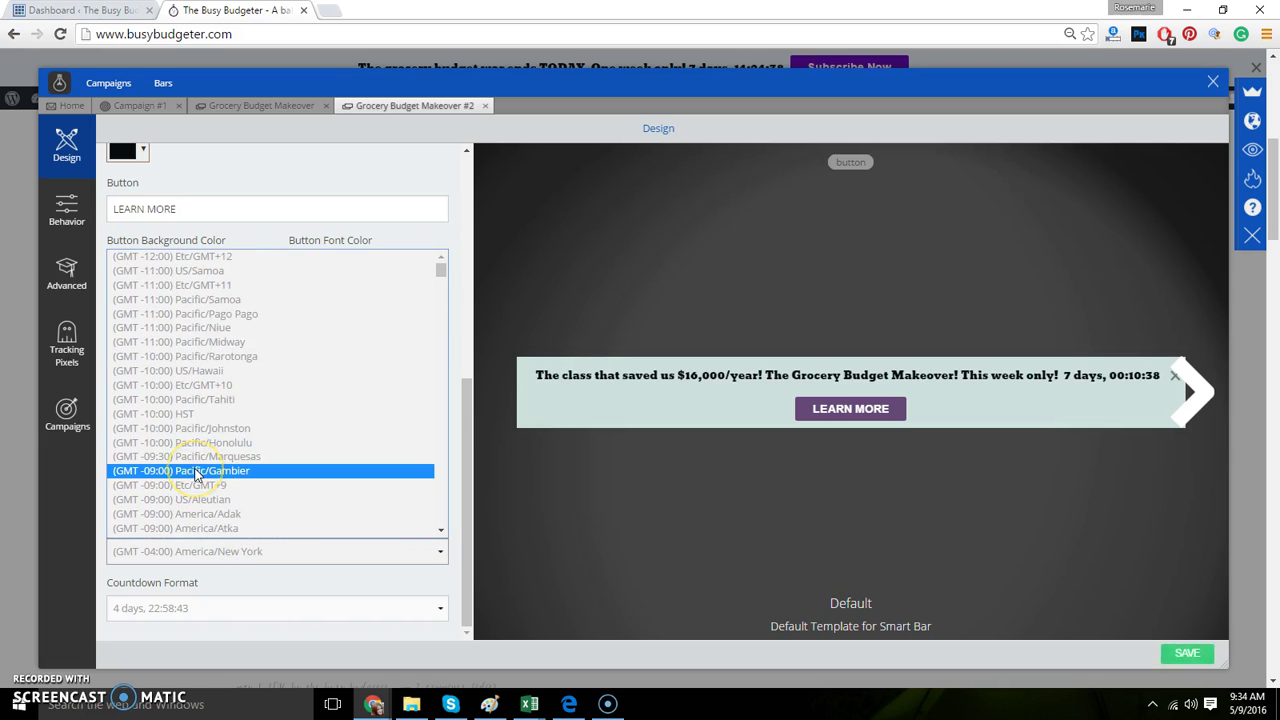
scroll(196, 476, "down", 10)
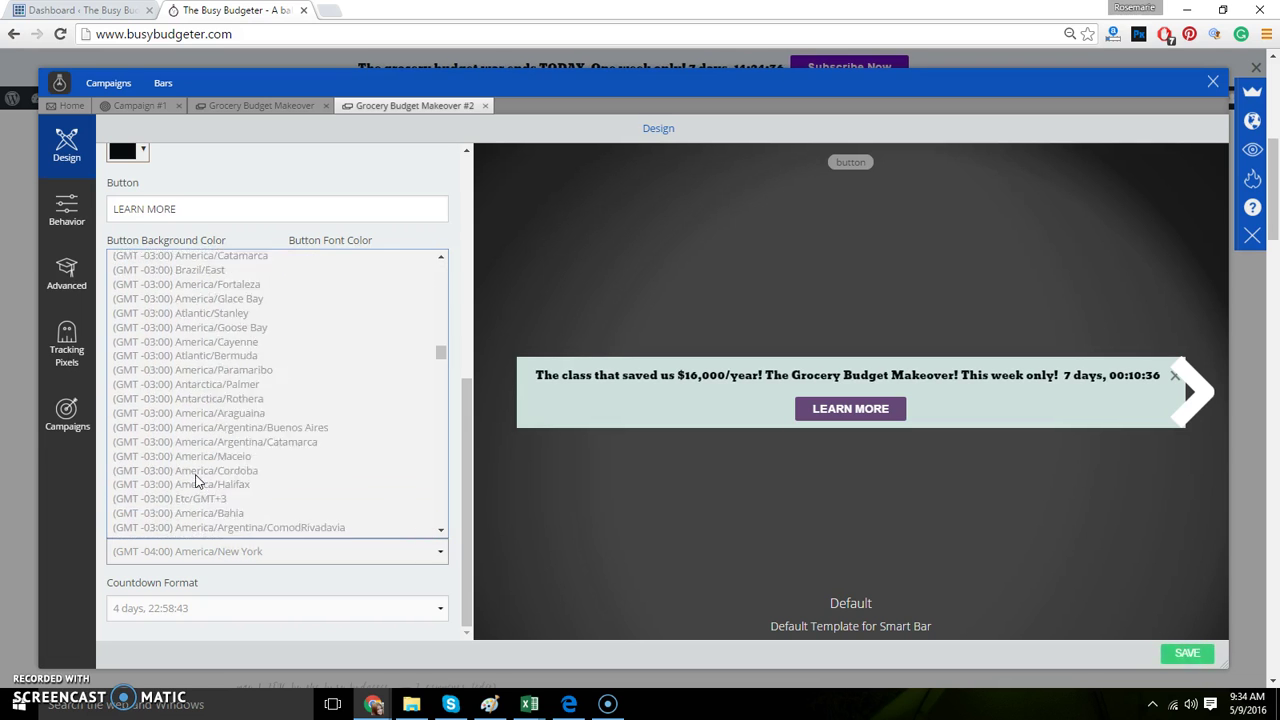
scroll(196, 482, "down", 15)
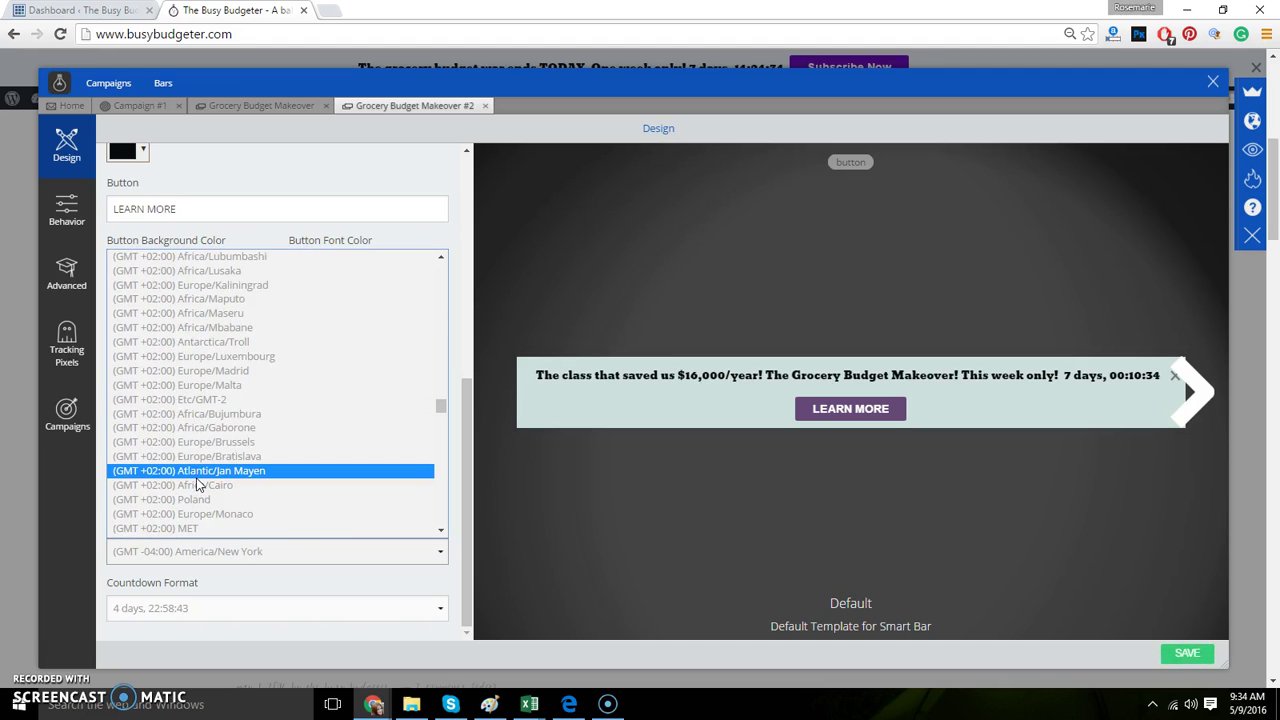
scroll(196, 480, "down", 4)
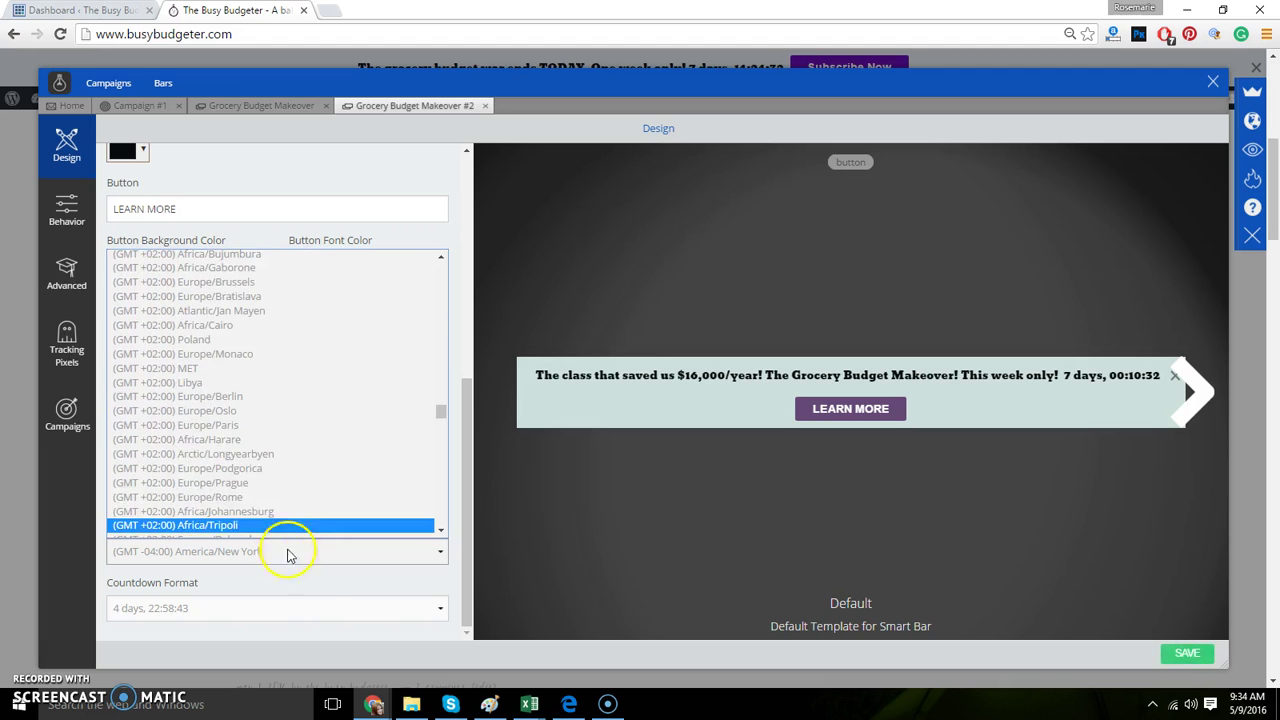
left_click(371, 580)
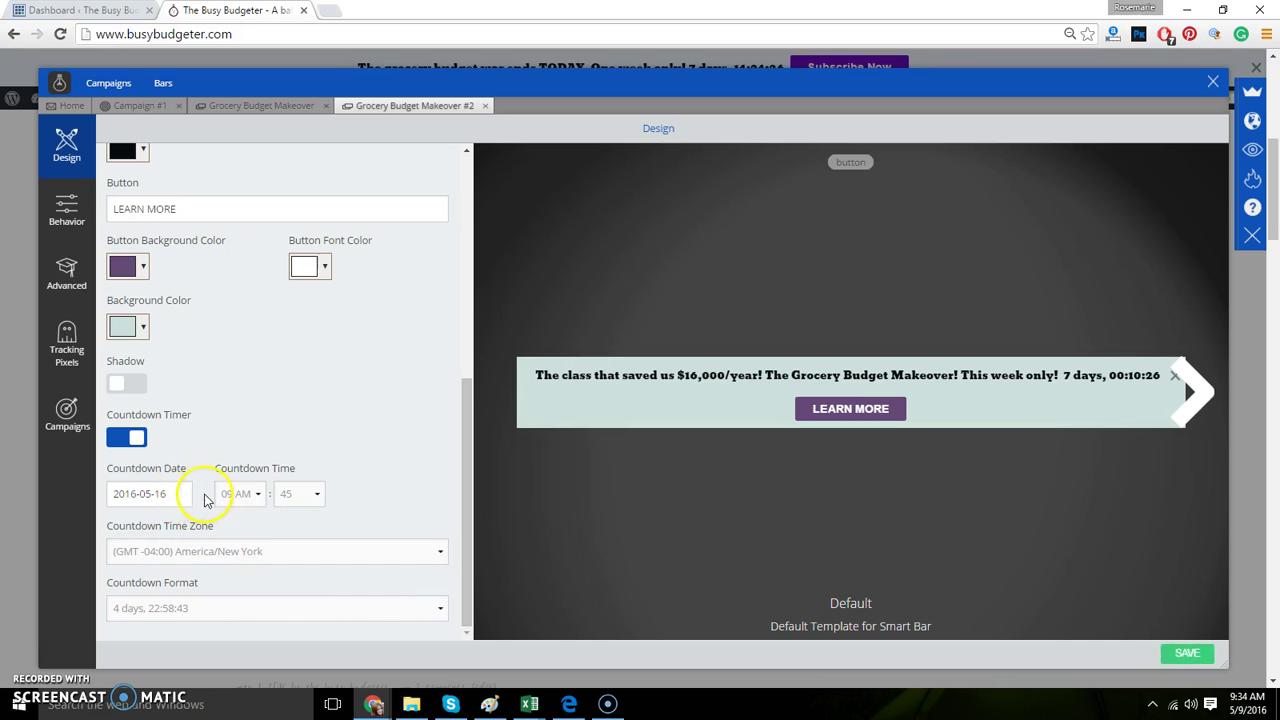
- Set the countdown end time to 11:59 PM and bring up the Countdown Format choices
left_click(245, 494)
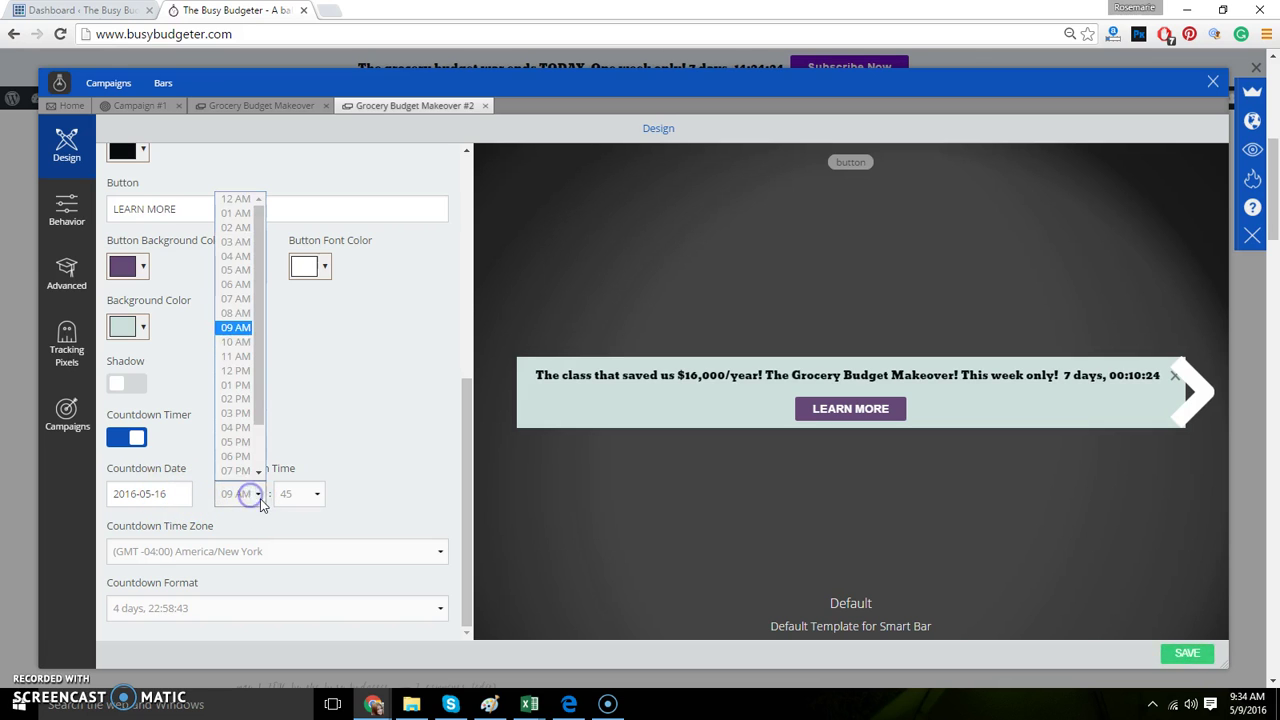
left_click(237, 472)
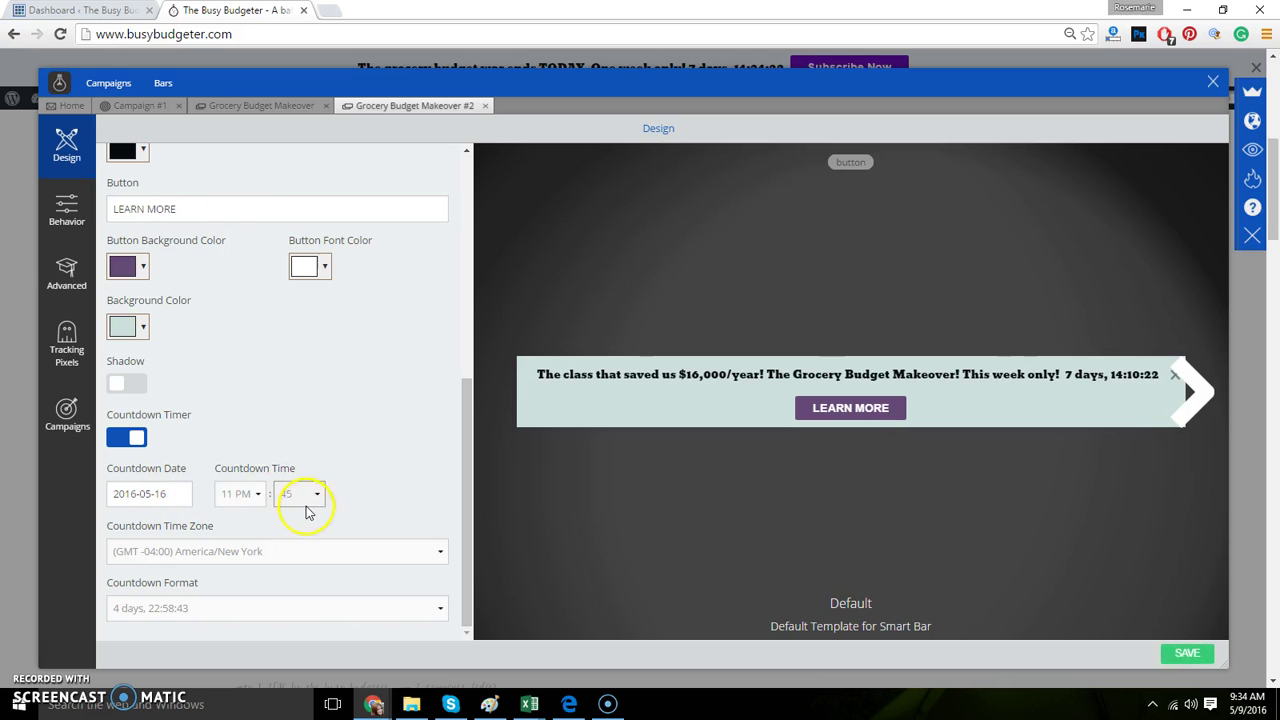
left_click(311, 494)
scroll(305, 455, "down", 3)
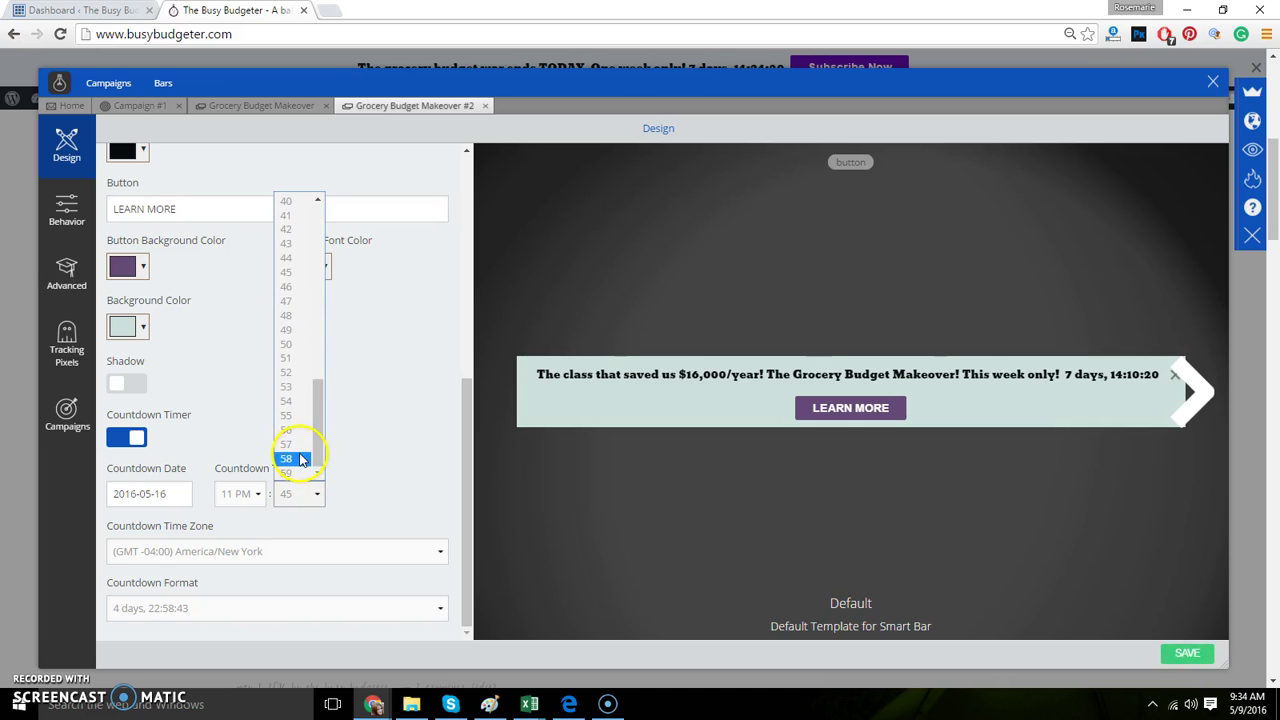
left_click(295, 472)
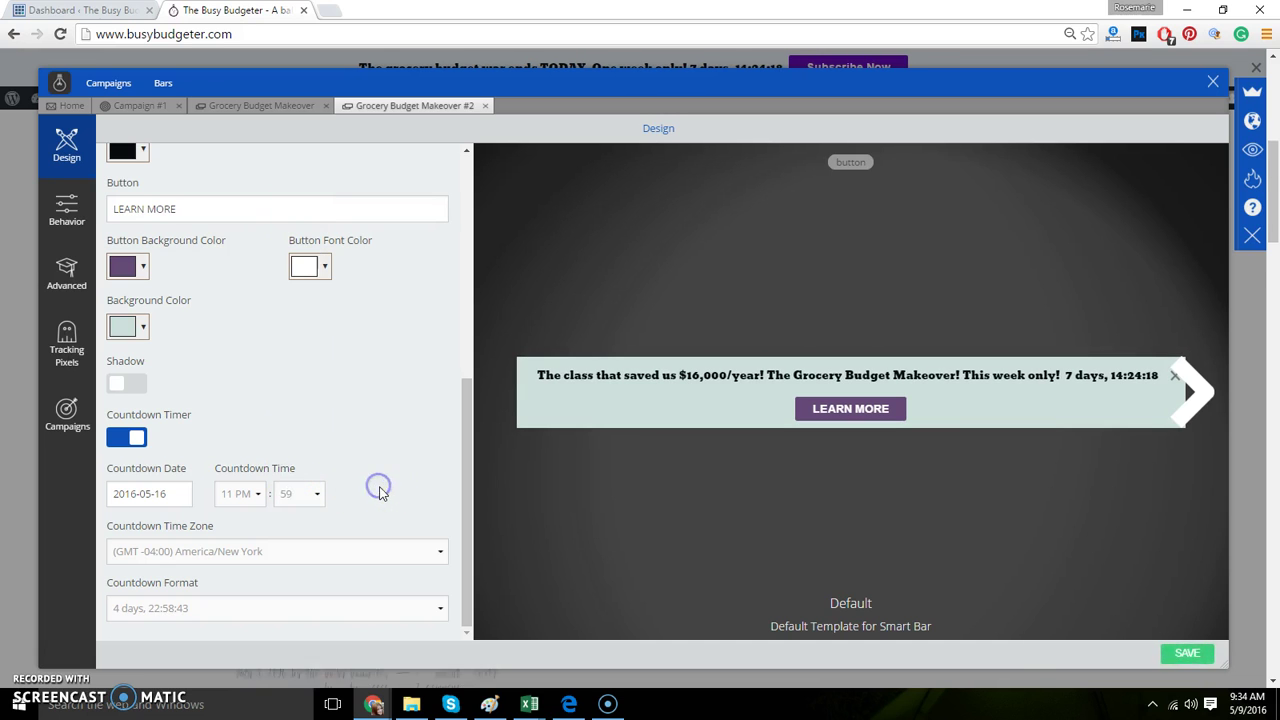
left_click(216, 616)
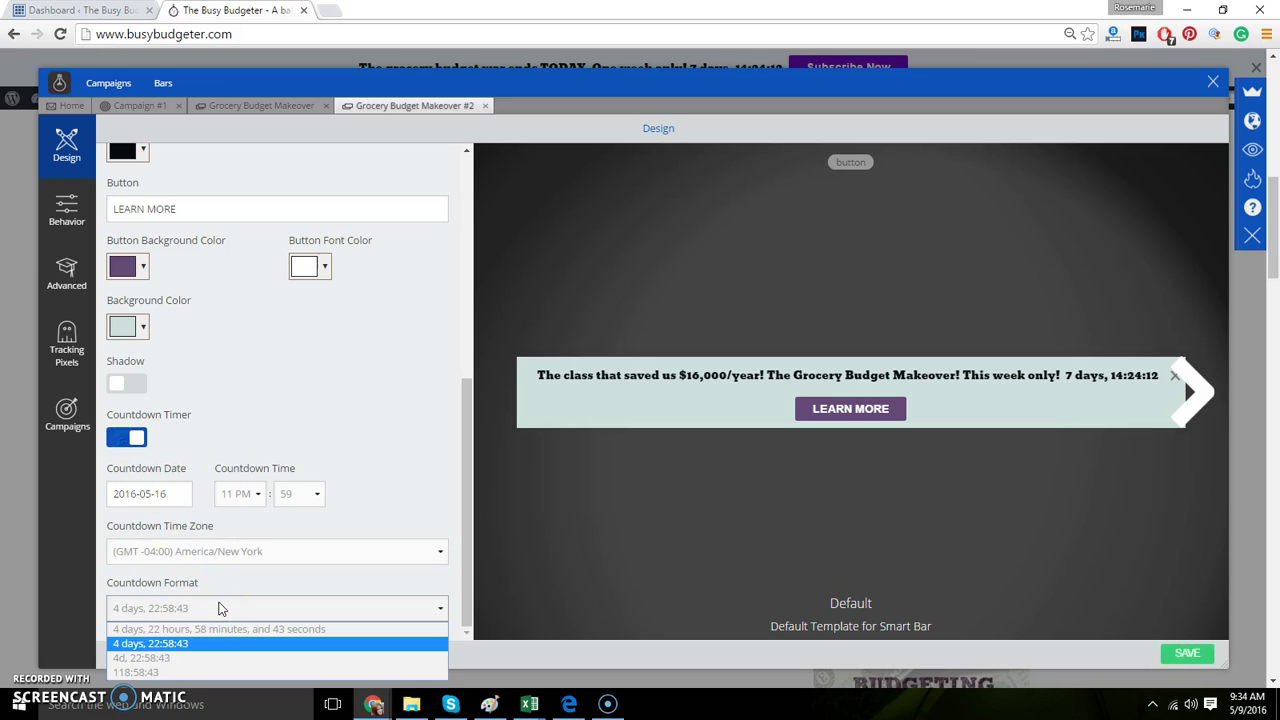
- Keep the 4 days, 22:58:43 countdown format and relabel the button from LEARN MORE to BUY NOW
left_click(320, 425)
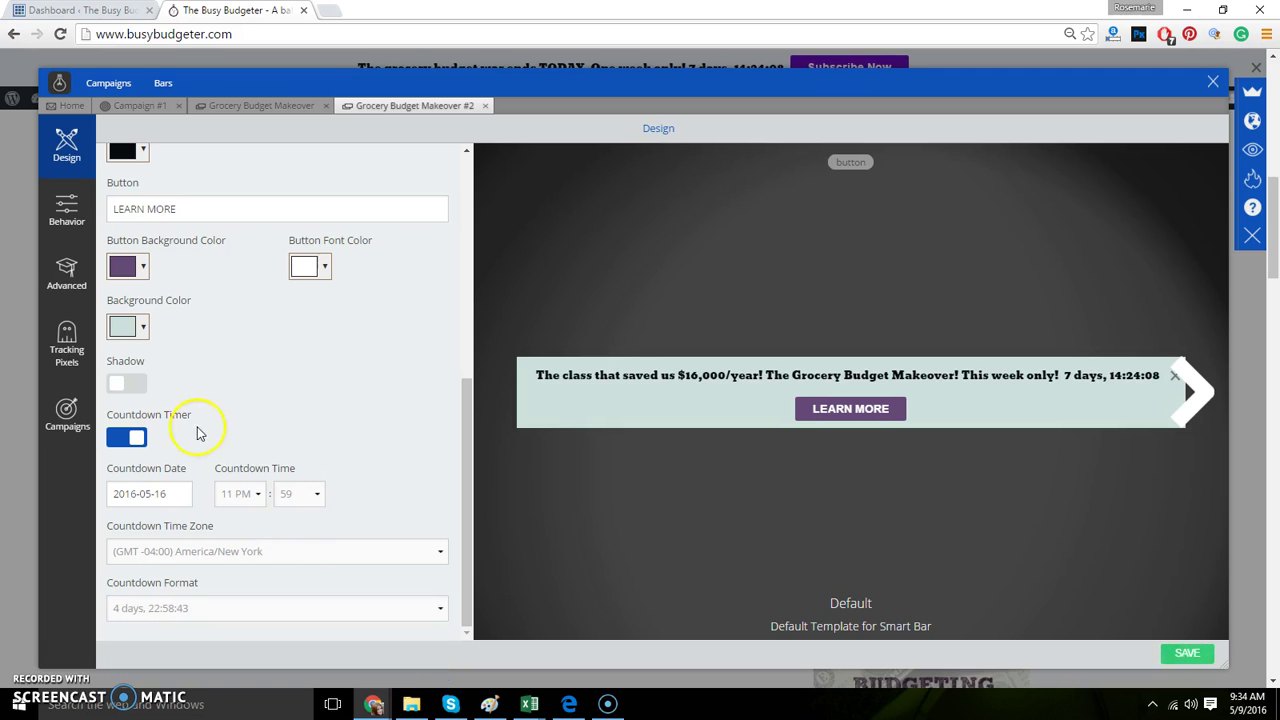
scroll(330, 380, "up", 4)
scroll(328, 391, "up", 1)
scroll(328, 391, "down", 2)
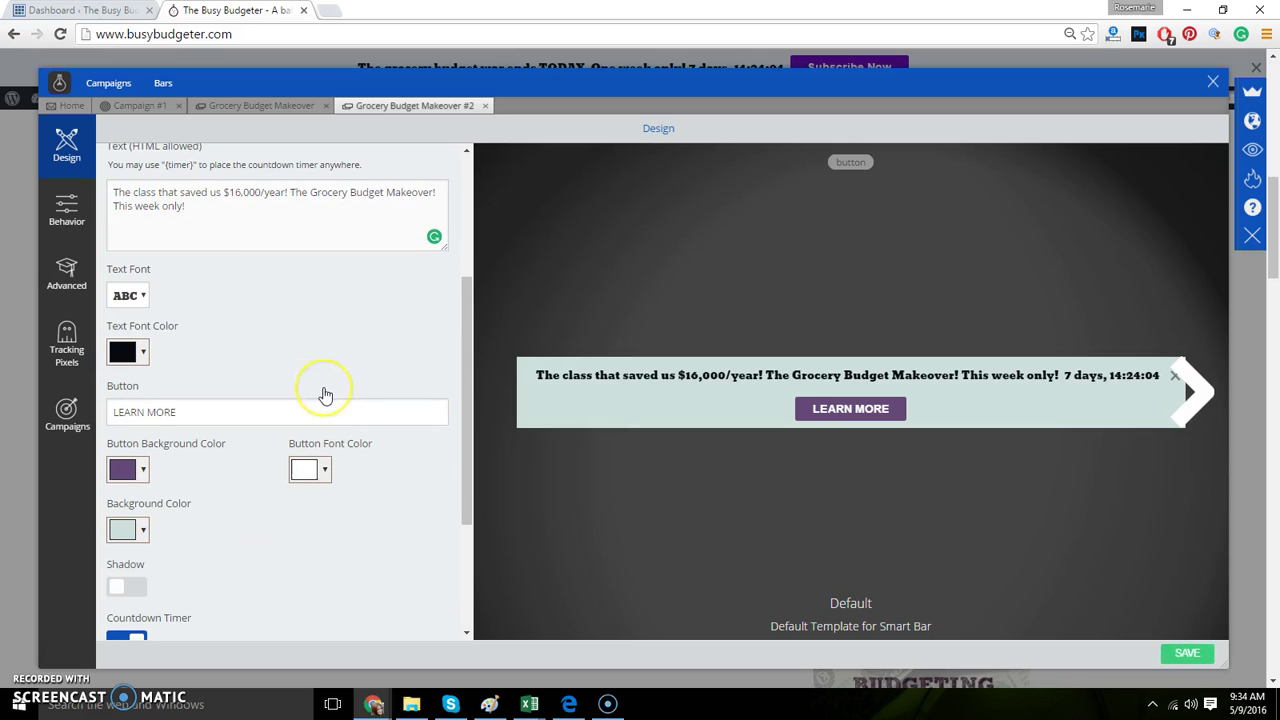
left_click_drag(207, 419, 95, 418)
type("BUY NOW")
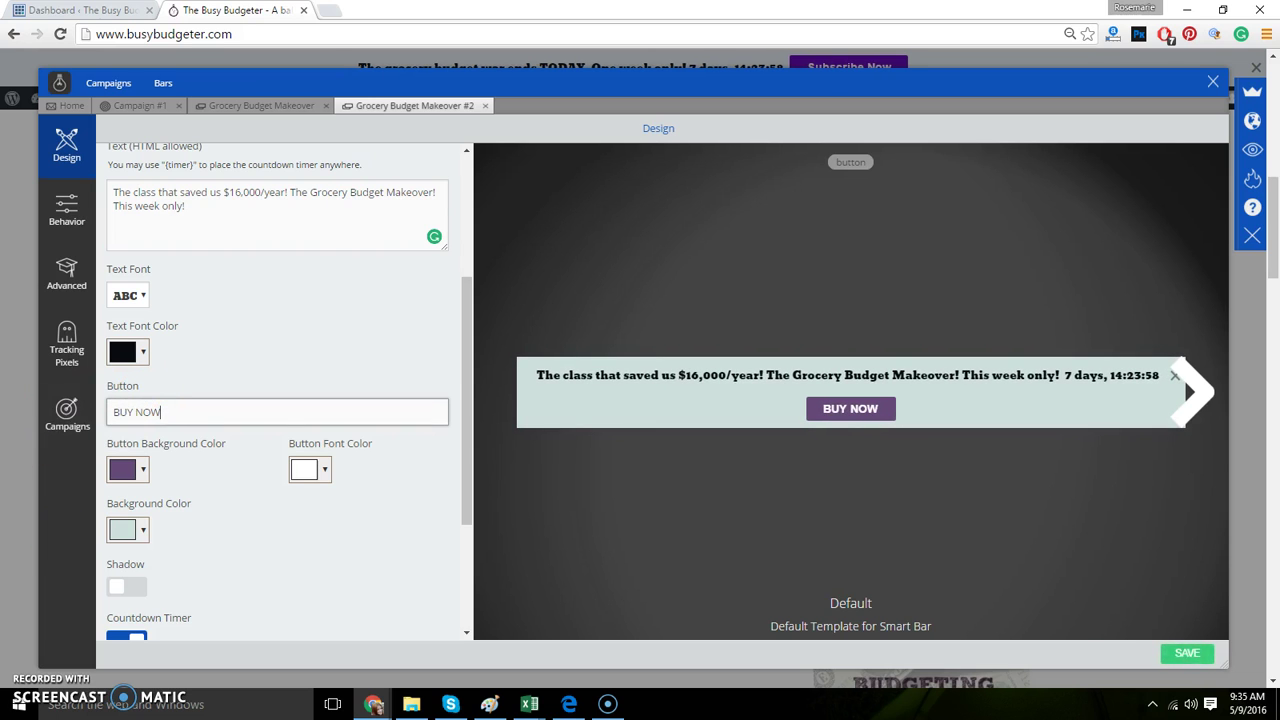
scroll(298, 452, "up", 2)
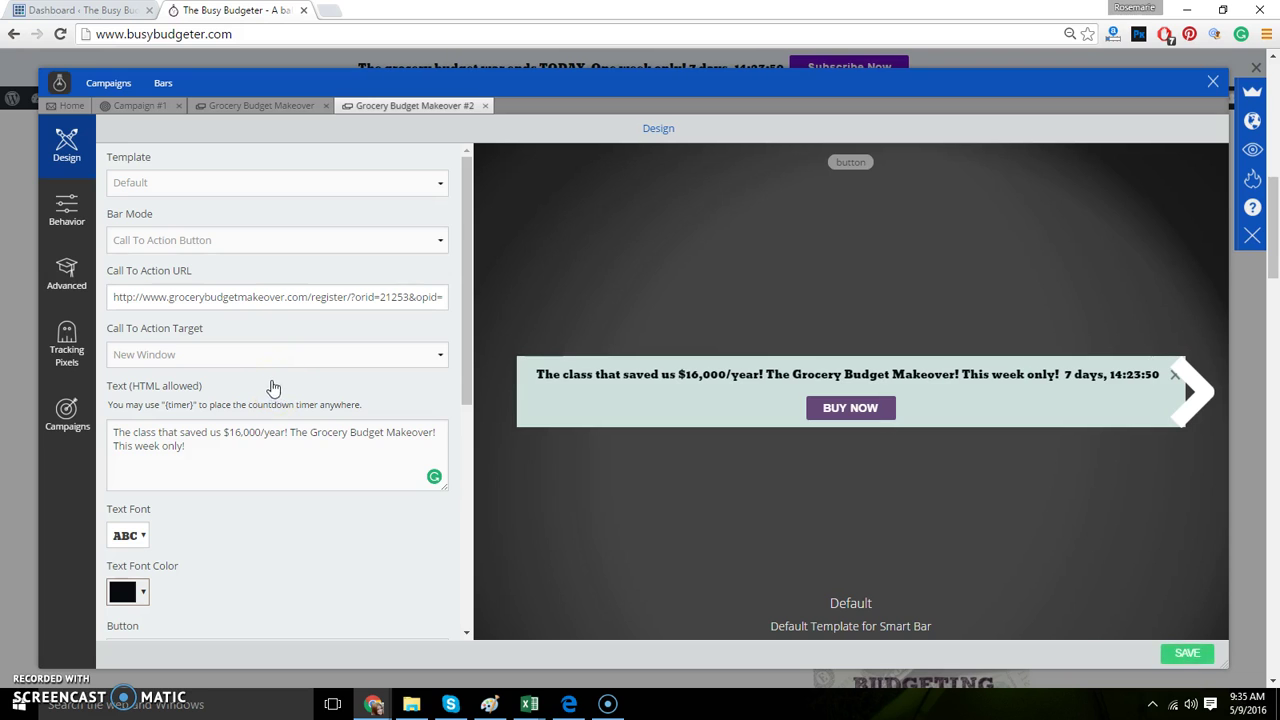
- Replace 'The class that' with 'This' at the start of the bar message
left_click(258, 432)
left_click_drag(179, 432, 62, 432)
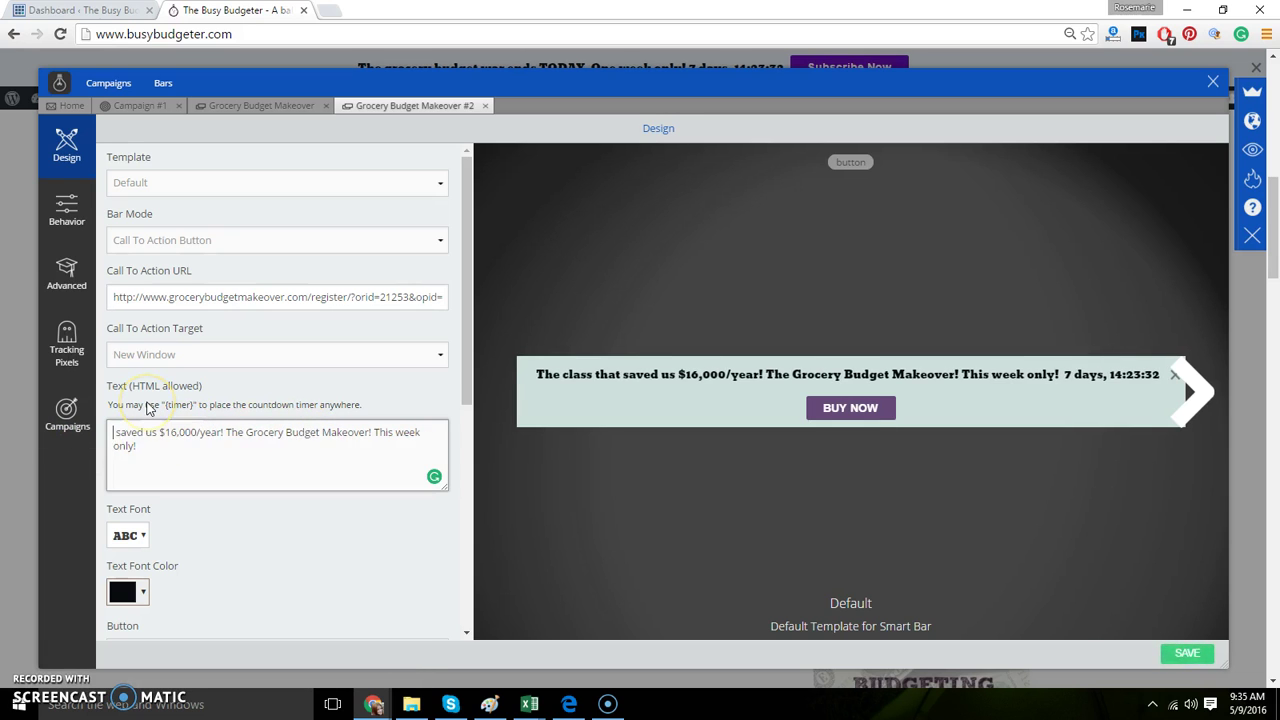
type("This")
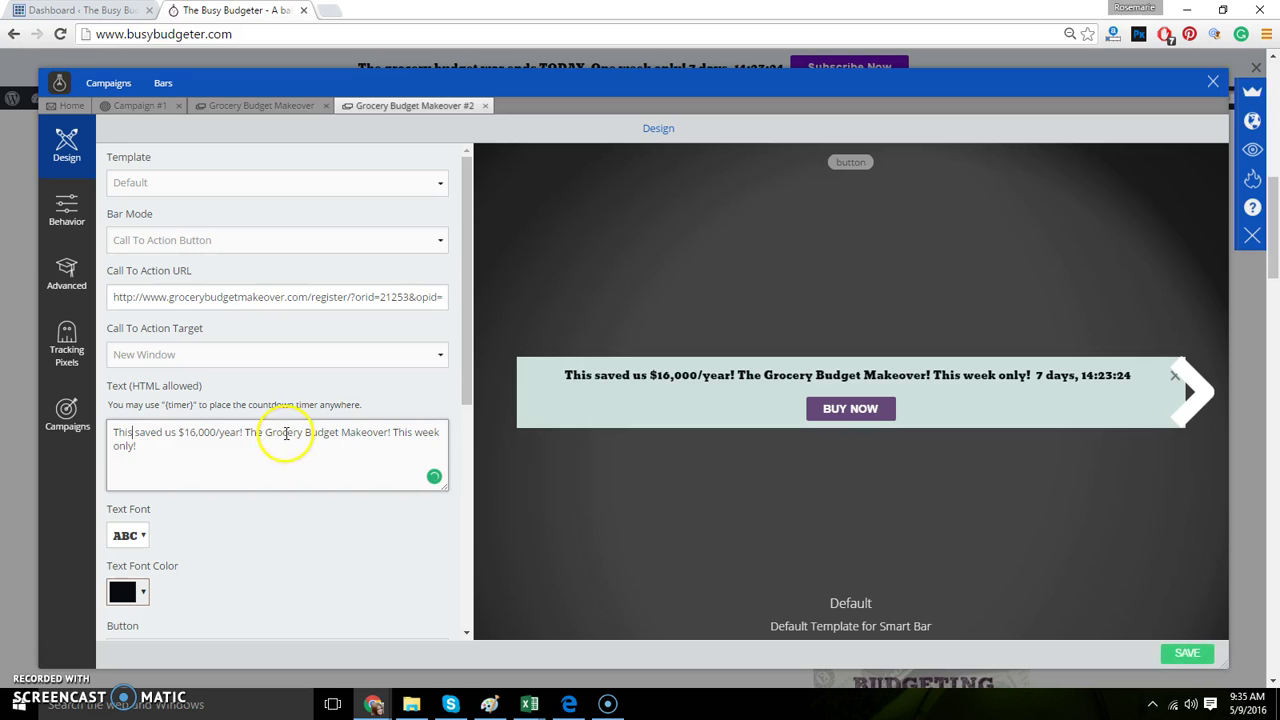
- Replace the 'This week only!' ending with 'Ending soon!' and save the bar
left_click(149, 447)
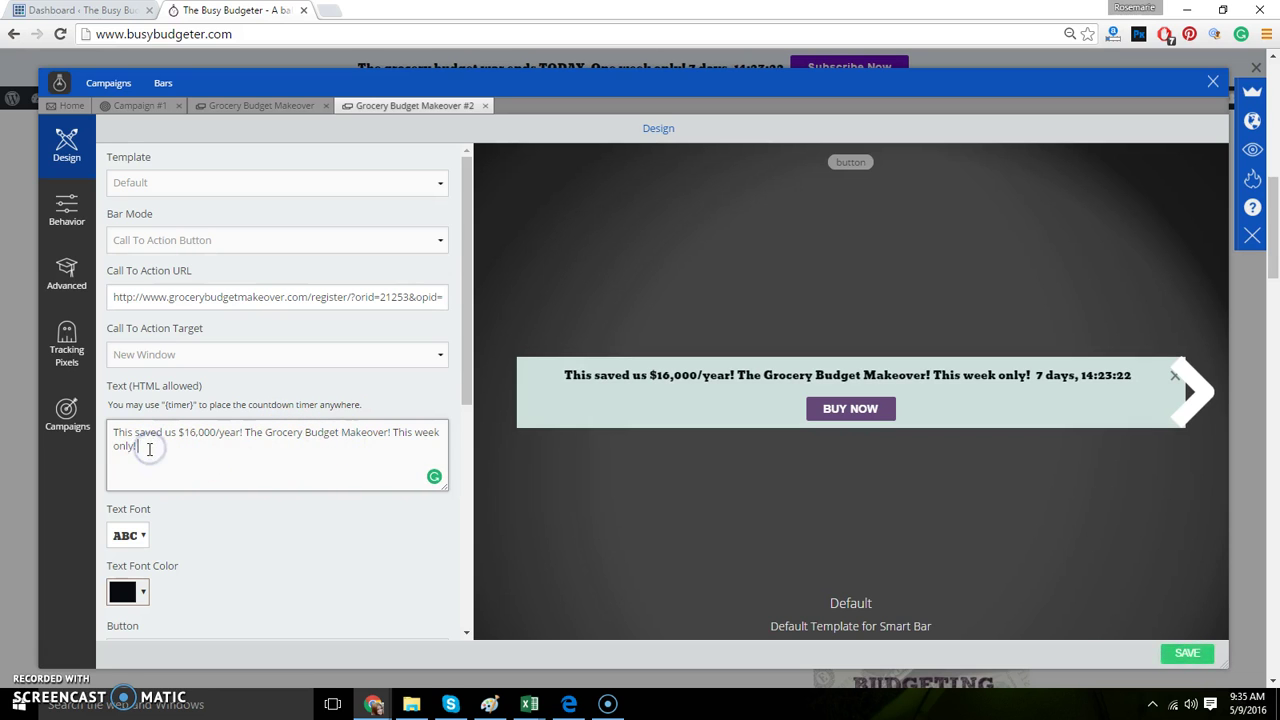
key("BackSpace")
key("BackSpace")
key("BackSpace")
key("BackSpace")
key("BackSpace")
key("BackSpace")
key("BackSpace")
key("BackSpace")
key("BackSpace")
key("BackSpace")
key("BackSpace")
key("BackSpace")
key("BackSpace")
key("BackSpace")
type("Ending soon!")
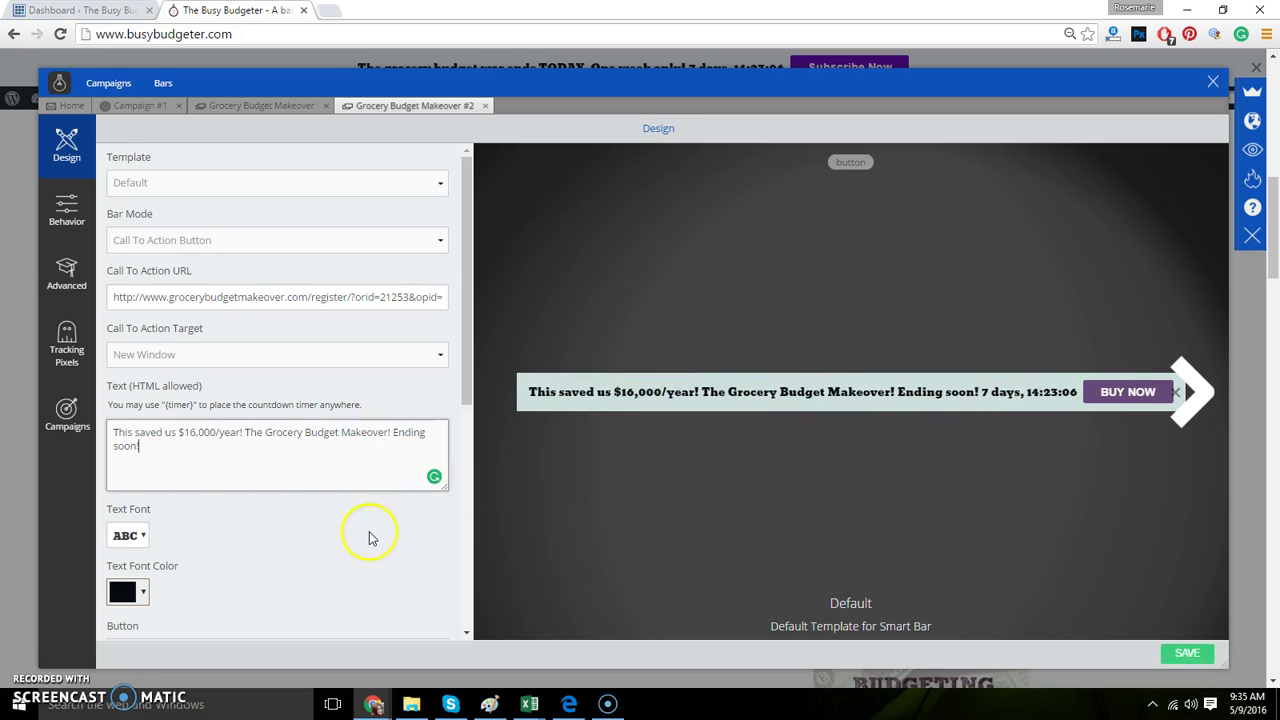
scroll(360, 540, "down", 2)
scroll(358, 547, "down", 4)
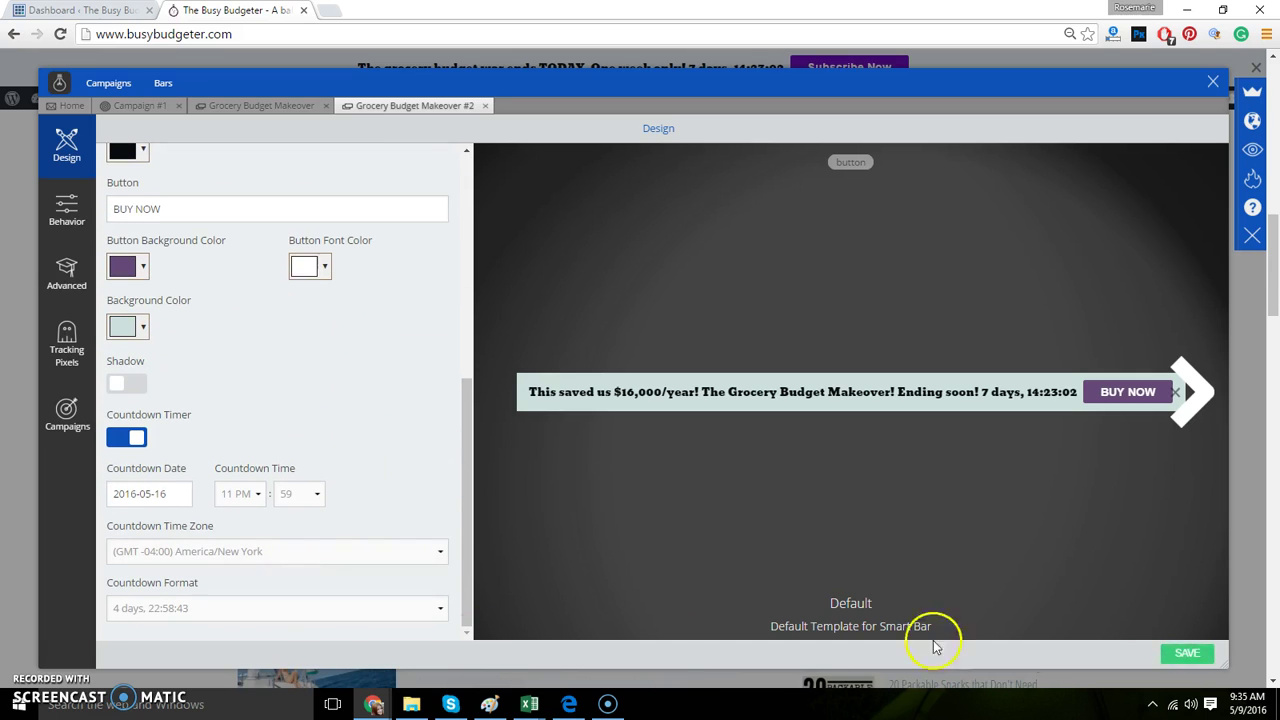
left_click(1184, 655)
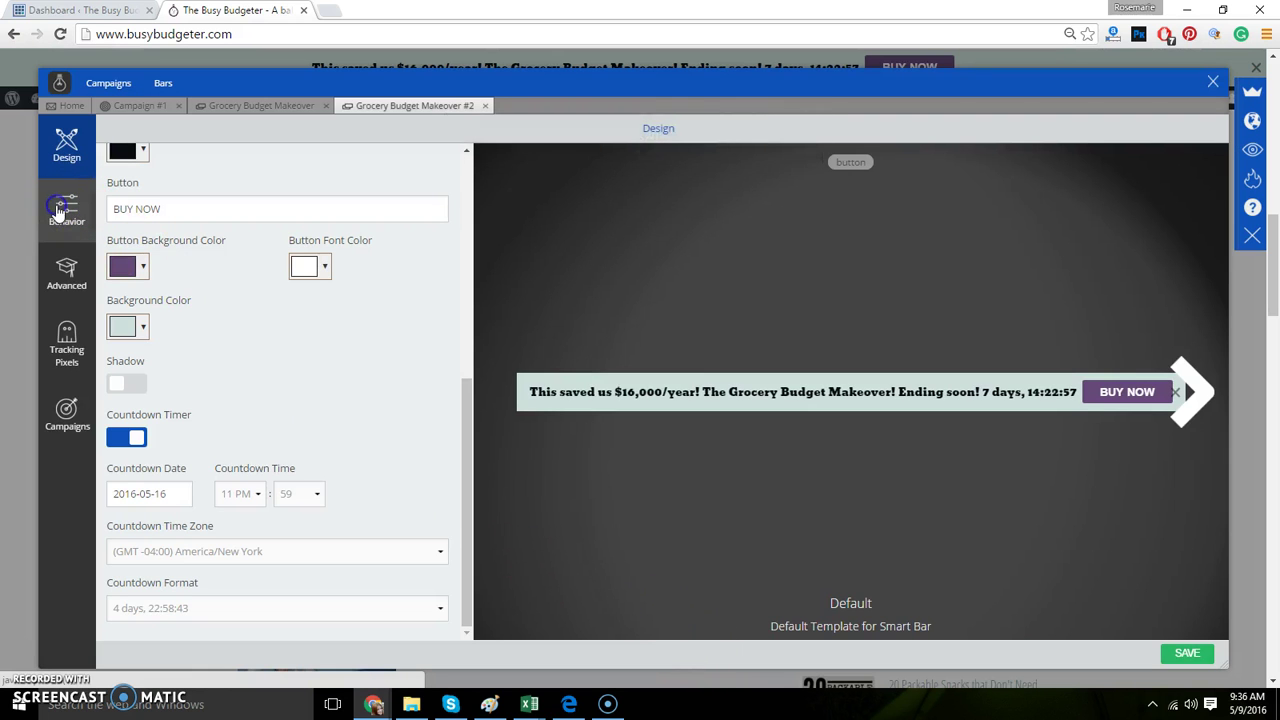
- In the Behavior settings, keep the bar's placement at Top of the page
left_click(60, 210)
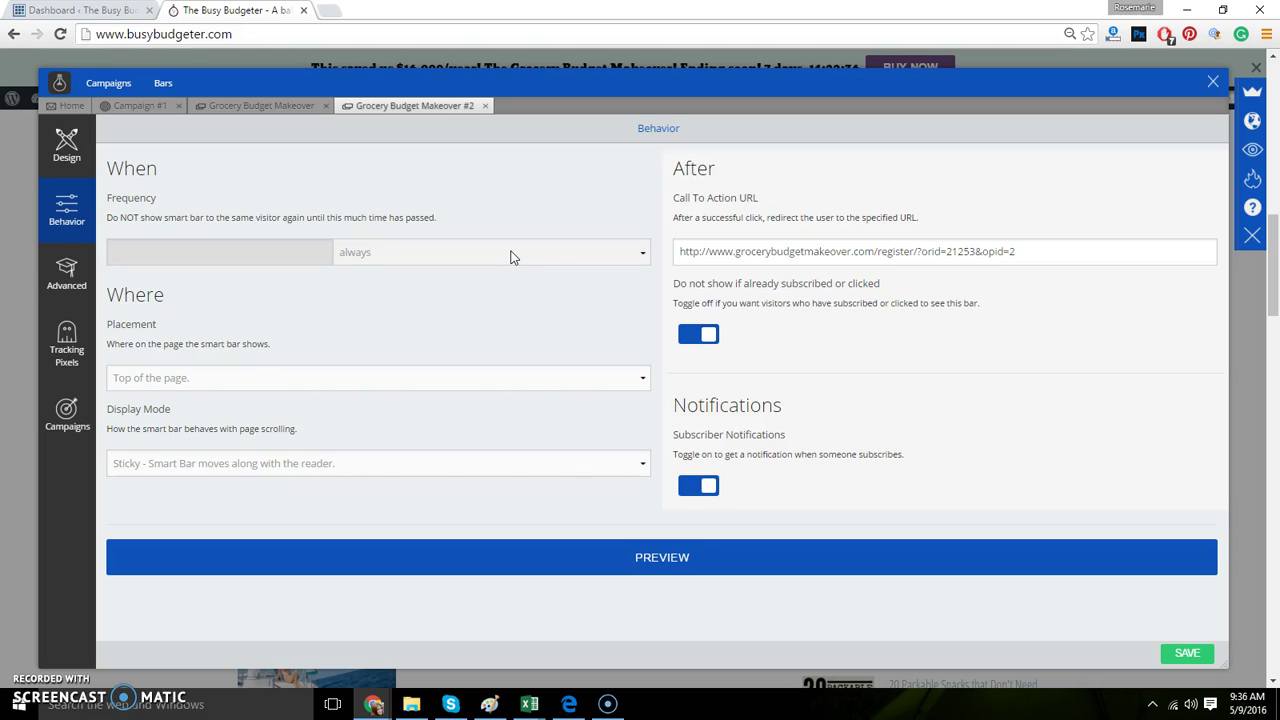
left_click(224, 379)
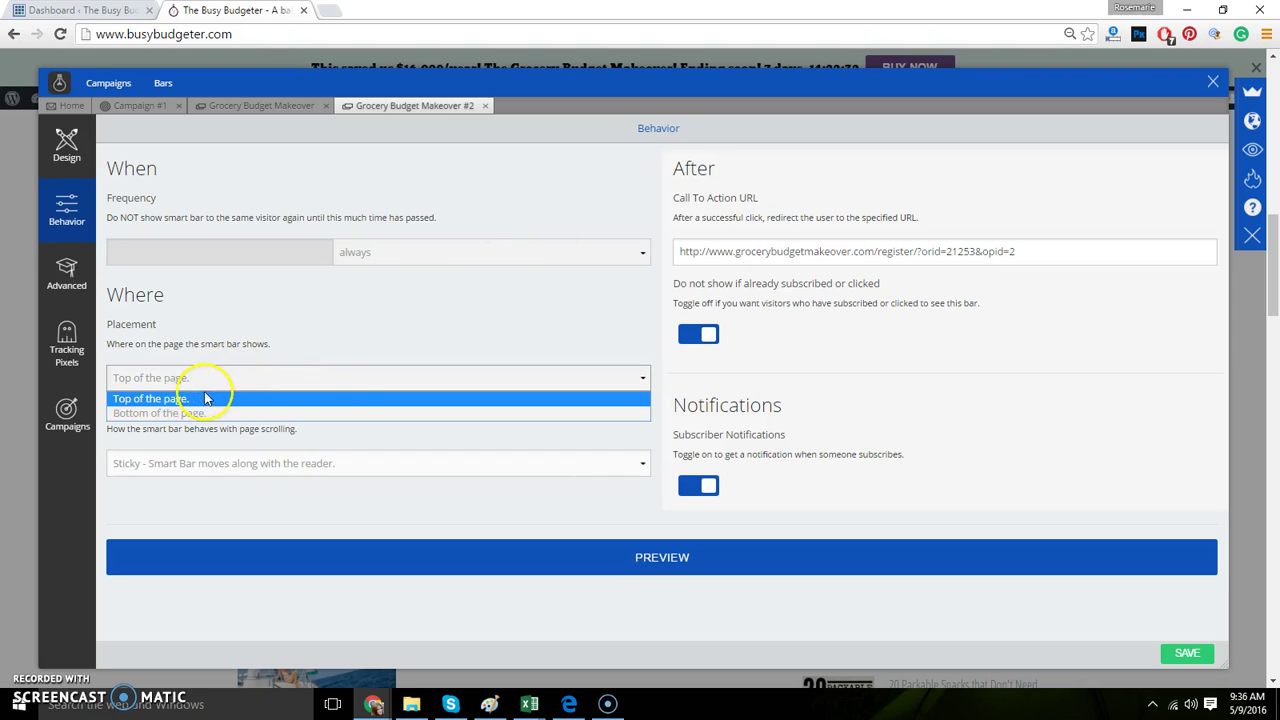
left_click(391, 437)
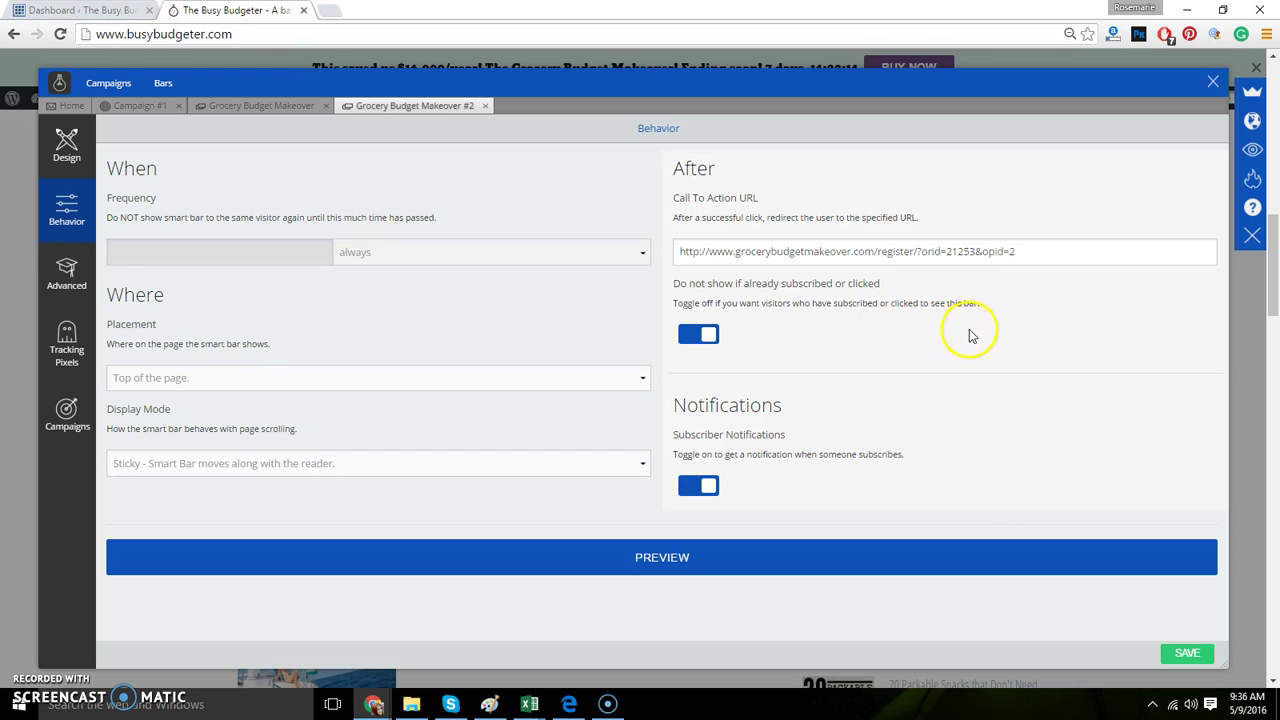
- Switch off 'Do not show if already subscribed or clicked' so the bar always shows
left_click(712, 340)
left_click(704, 330)
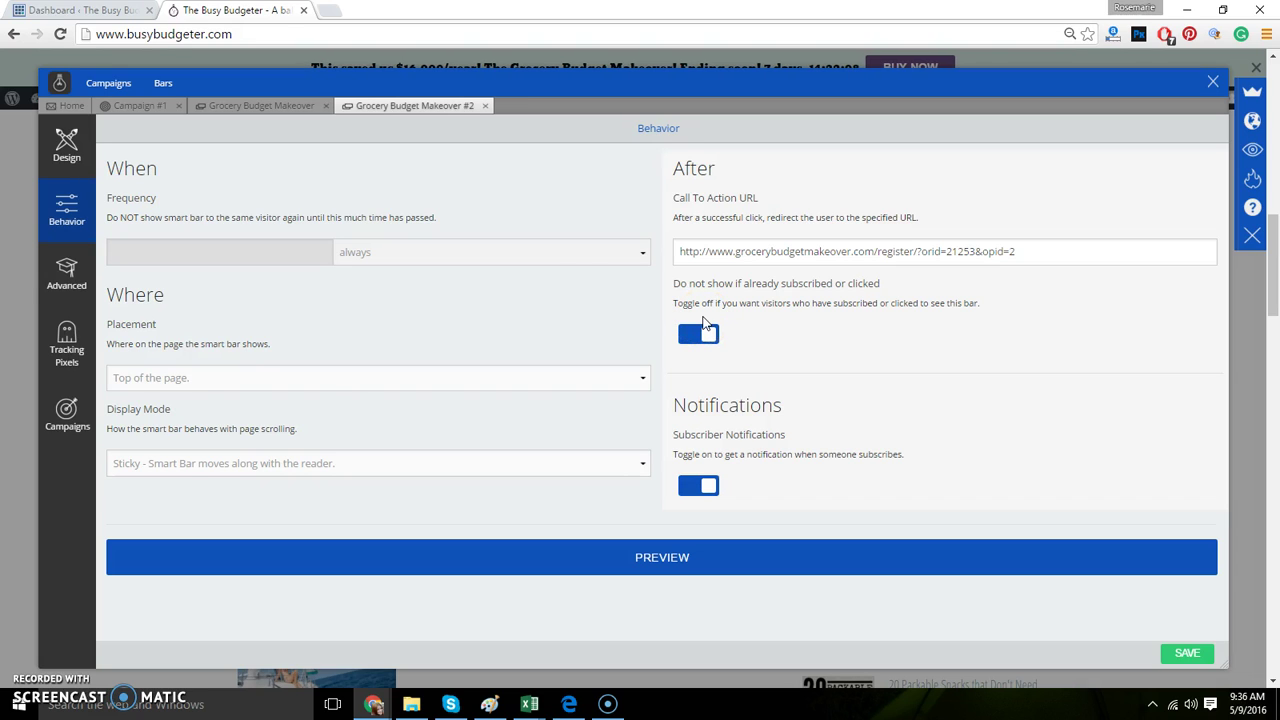
left_click(704, 330)
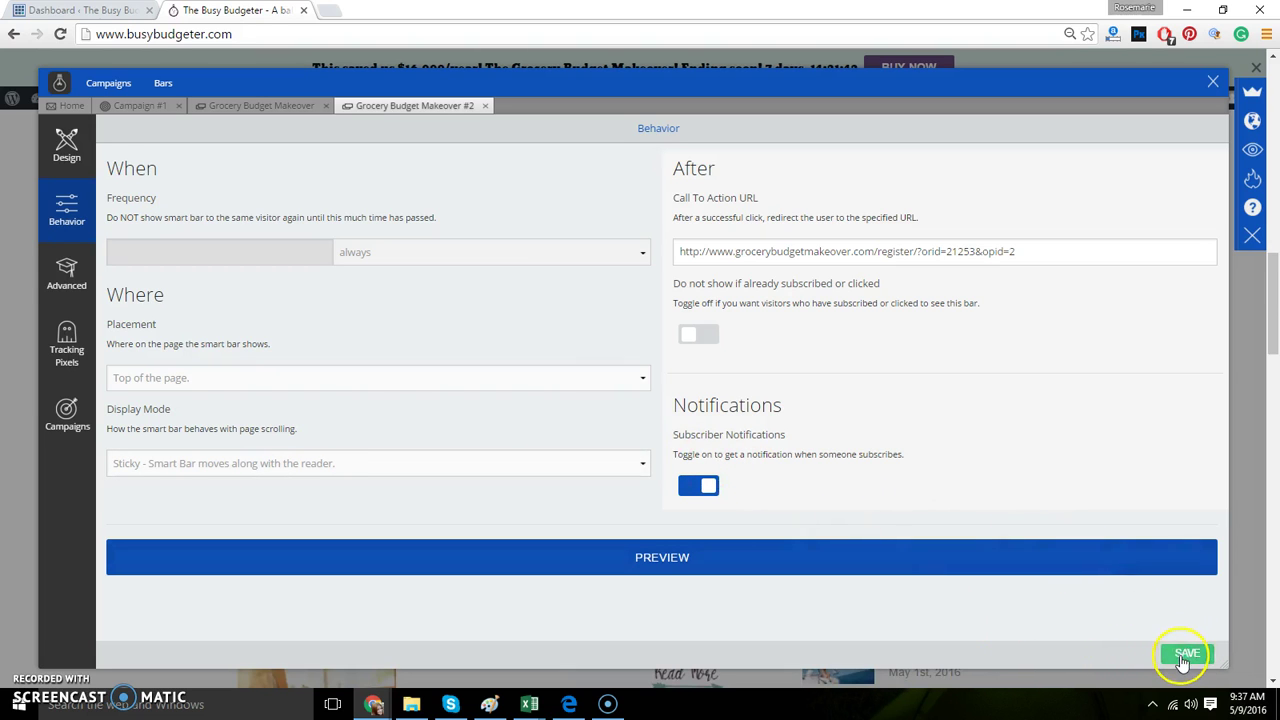
- Dismiss the leave-without-saving warning, save the behavior changes, then save again from Design
left_click(60, 280)
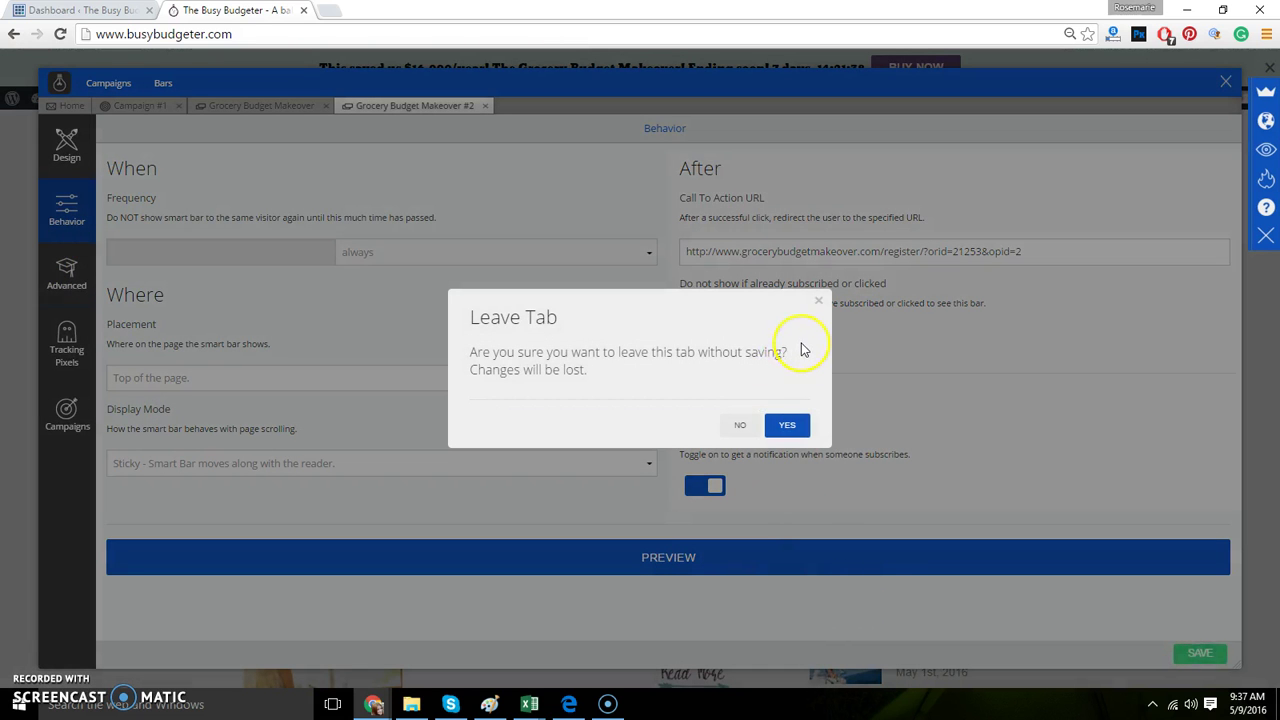
left_click(817, 301)
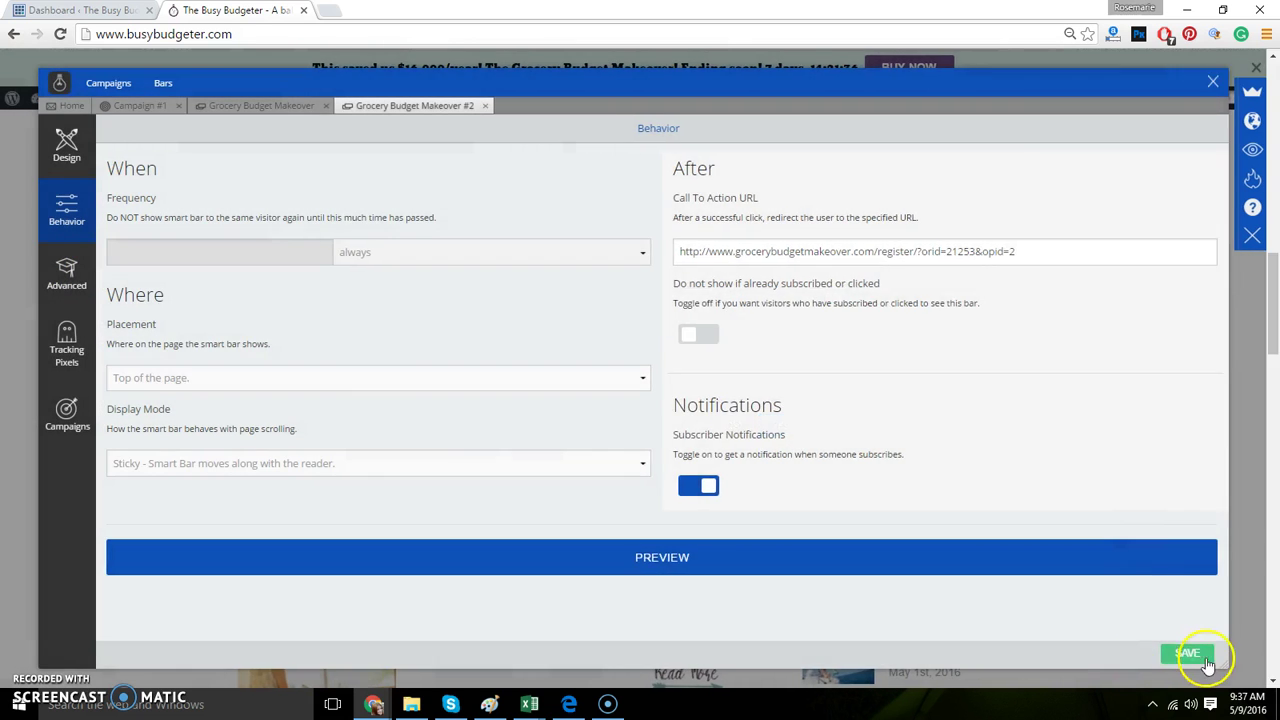
left_click(1190, 652)
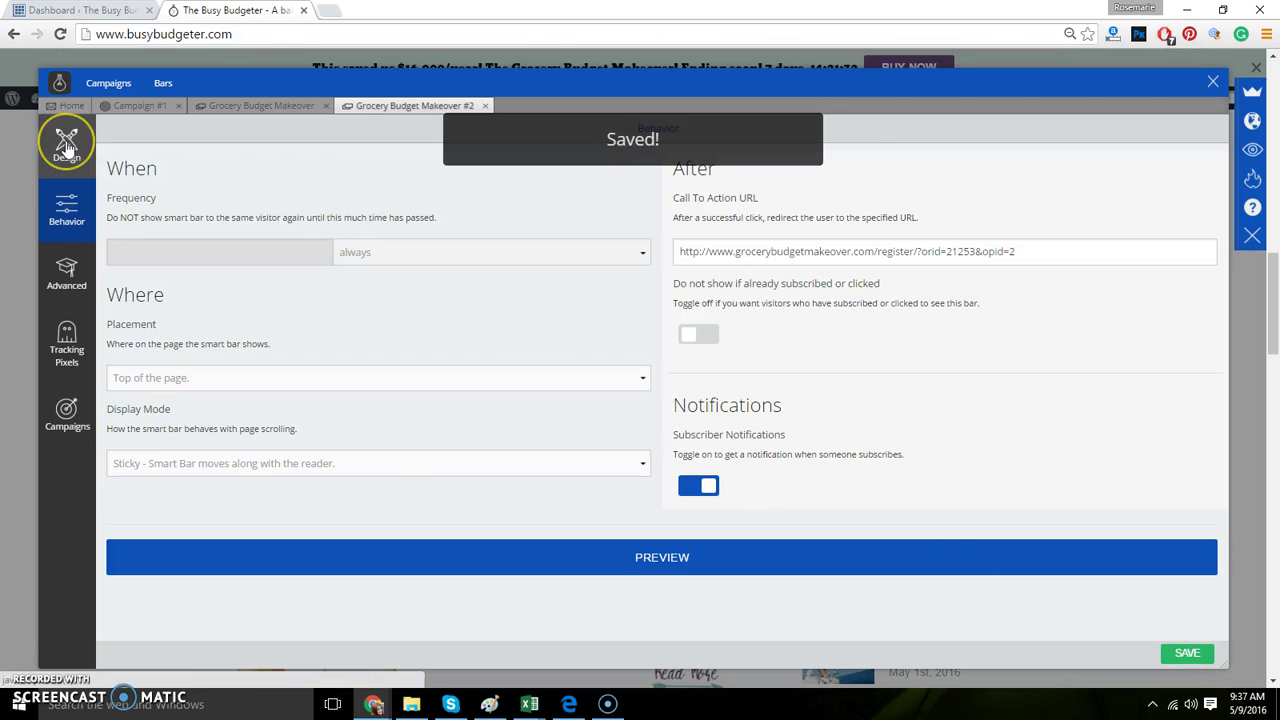
left_click(66, 145)
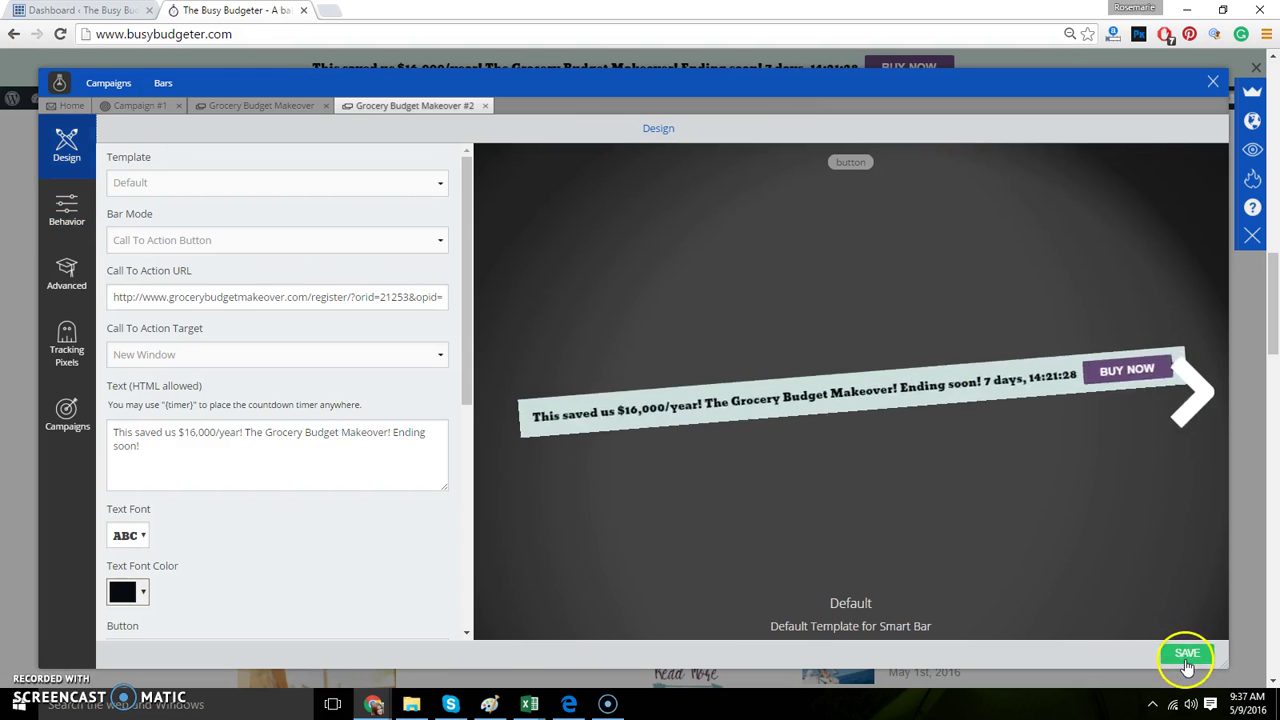
left_click(1186, 654)
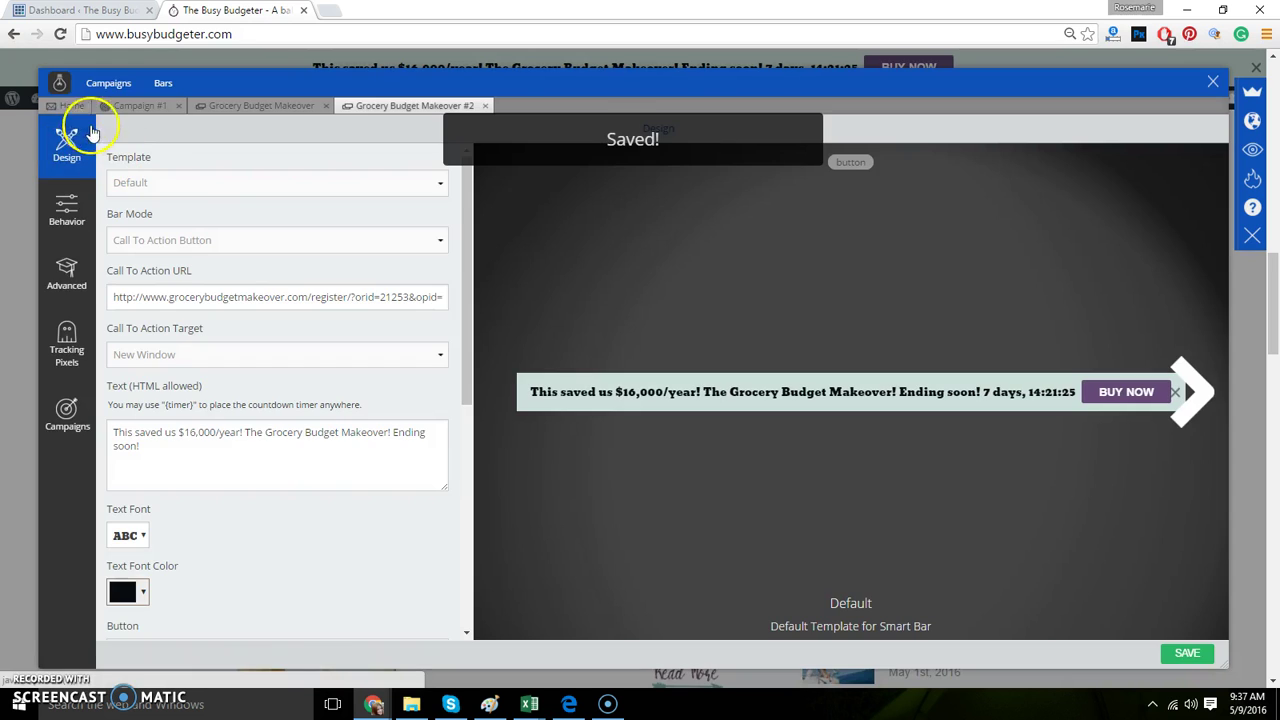
- On Campaign #1's Bars & A/B Tests page, toggle the Grocery Budget Makeover bars' Active switches
left_click(130, 104)
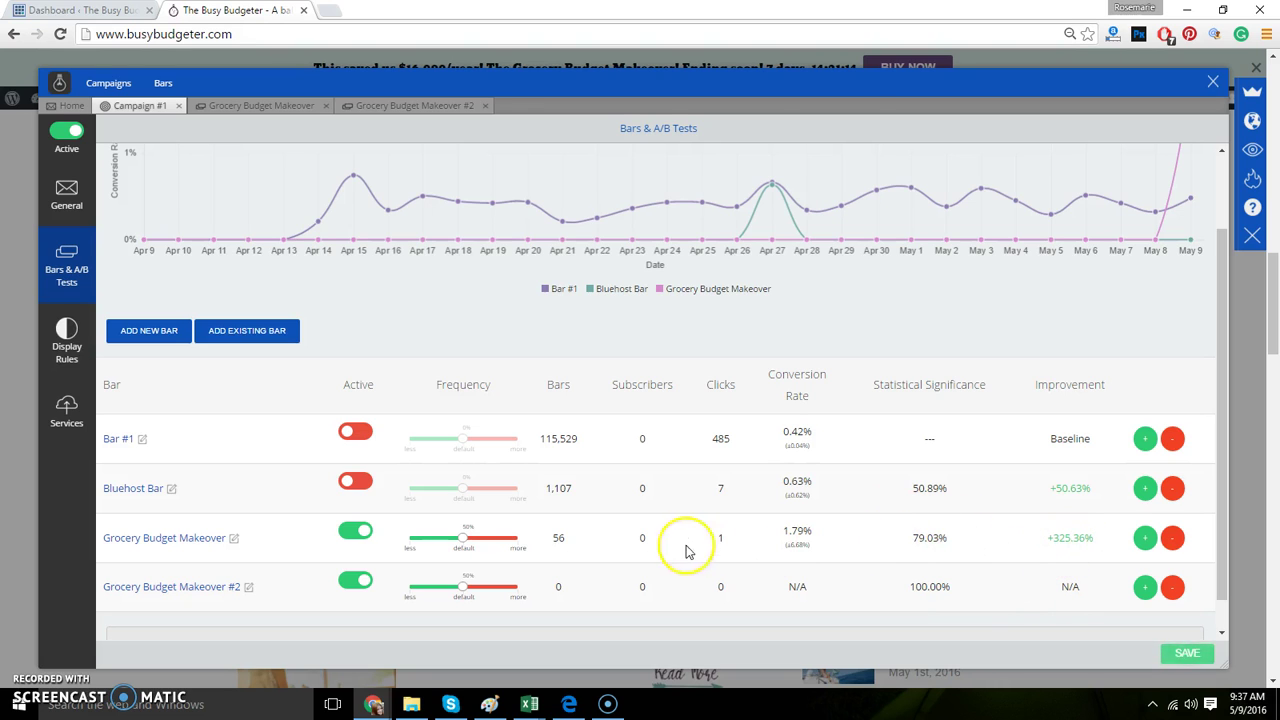
left_click(449, 591)
left_click(395, 592)
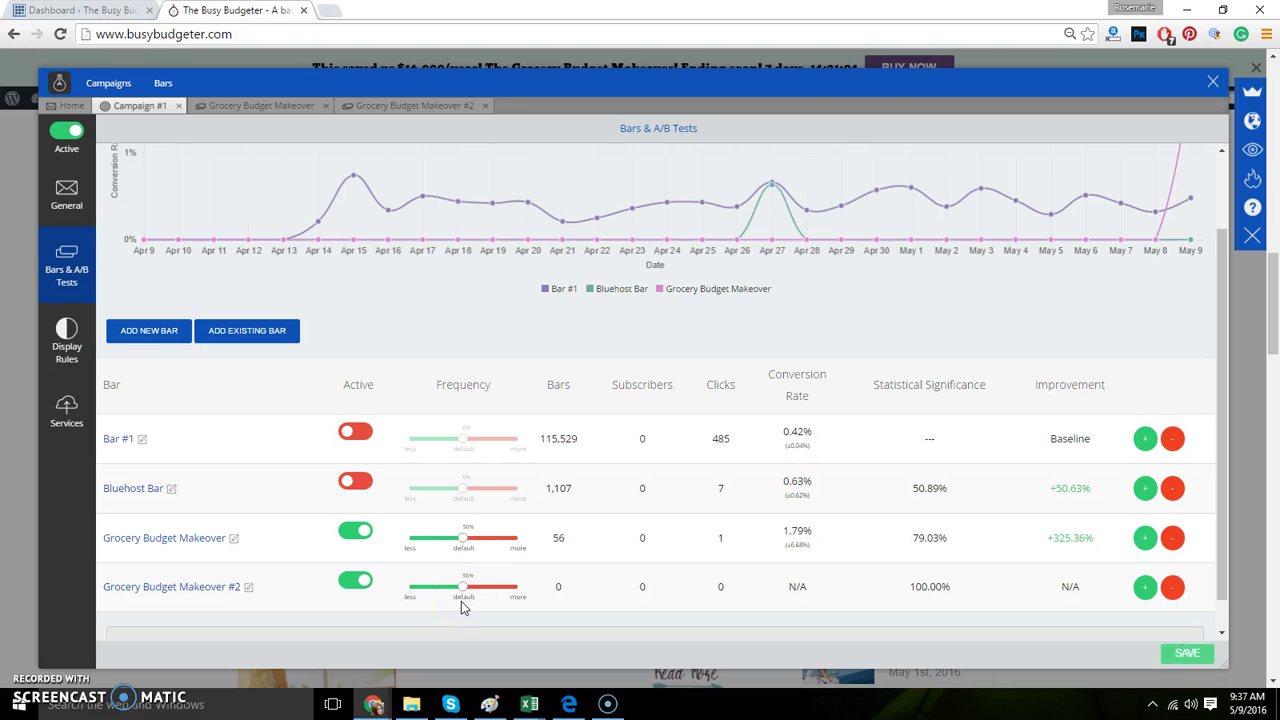
left_click(356, 579)
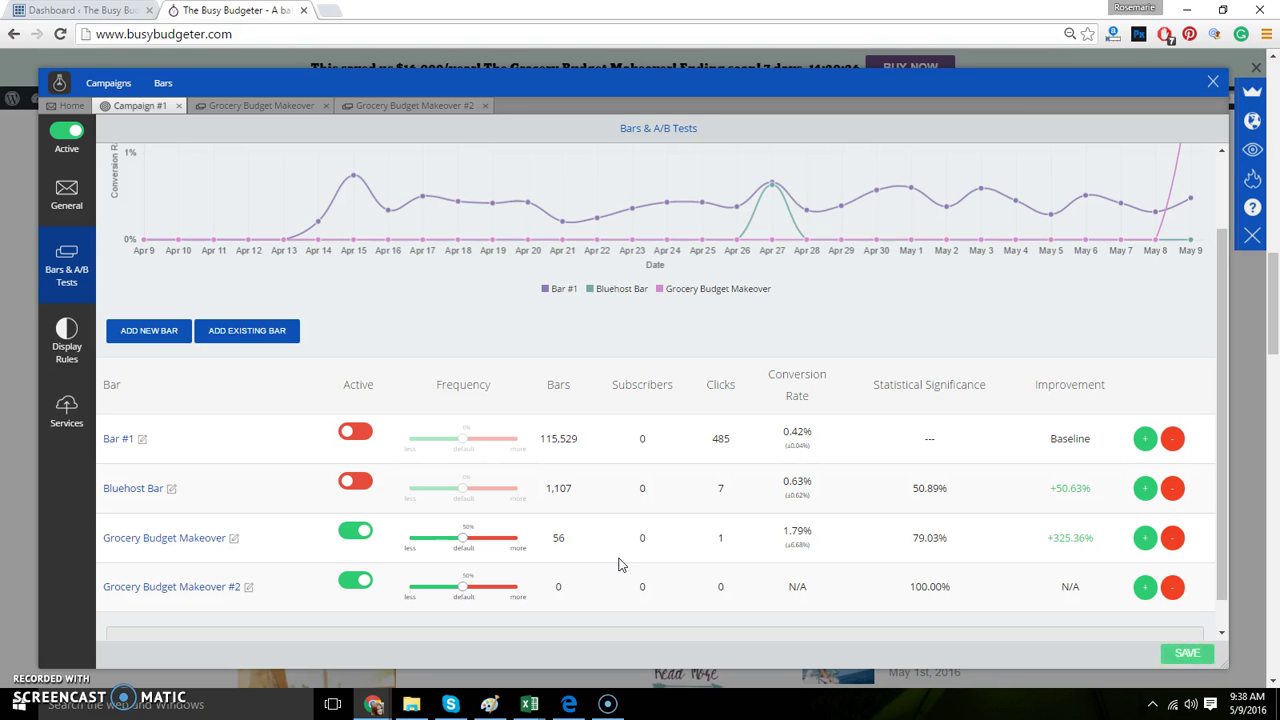
left_click(370, 528)
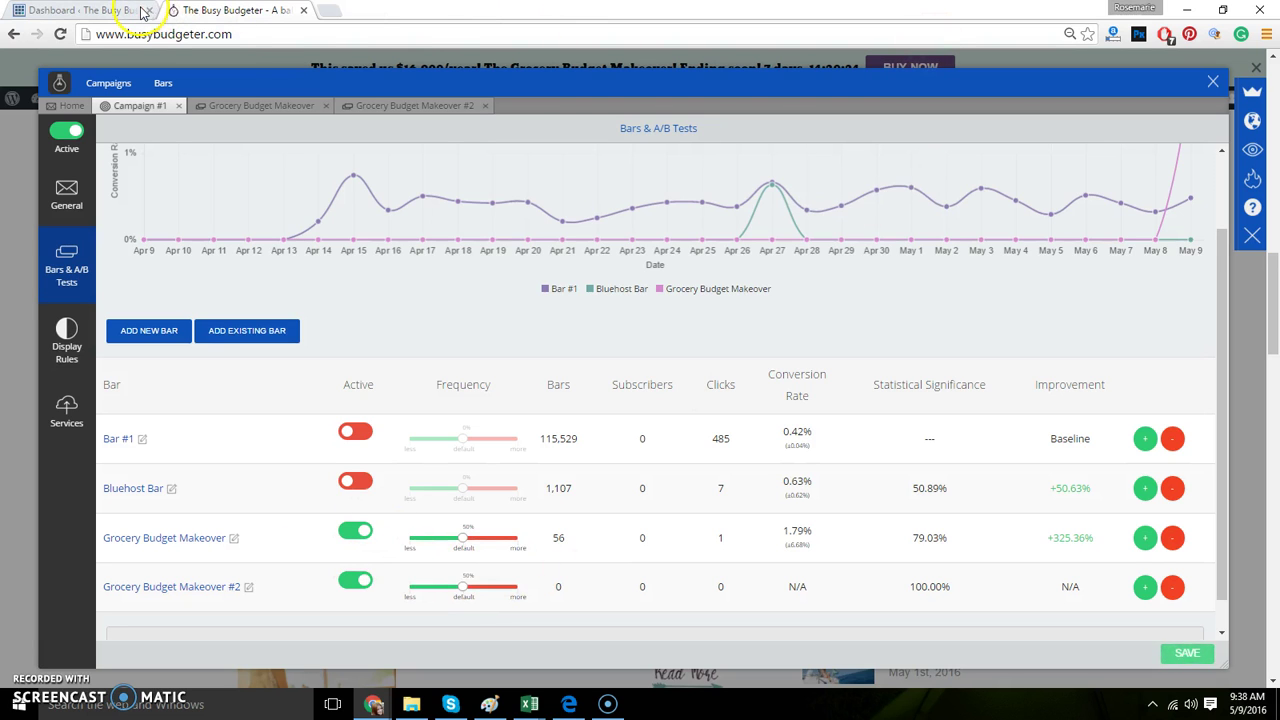
- Move the editor window down to reveal the live BUY NOW bar, then back up
left_click_drag(970, 112, 966, 388)
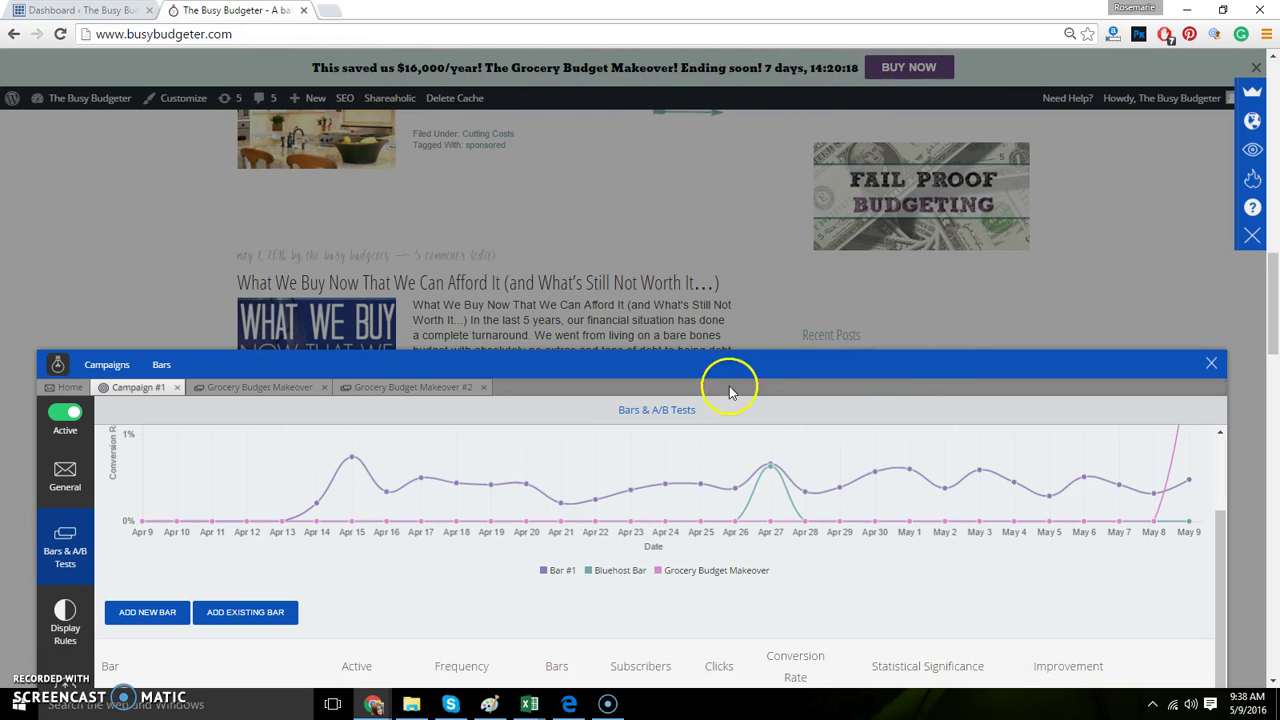
left_click_drag(737, 371, 732, 123)
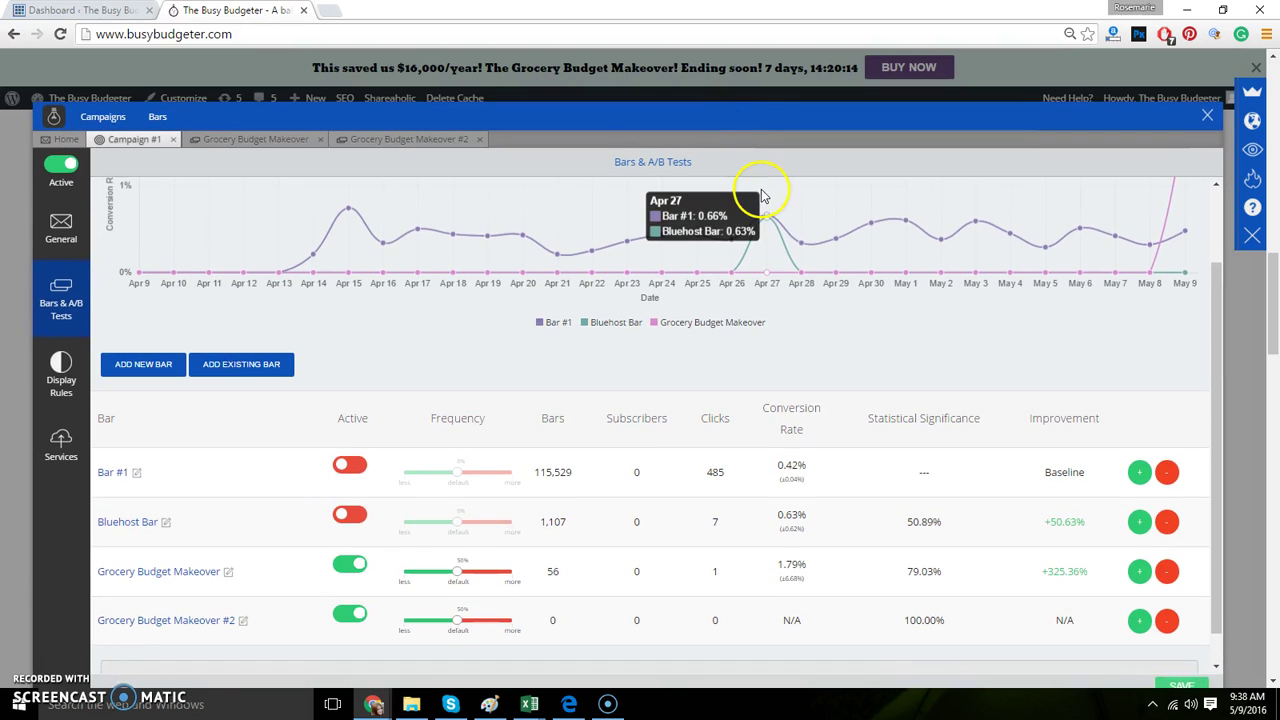